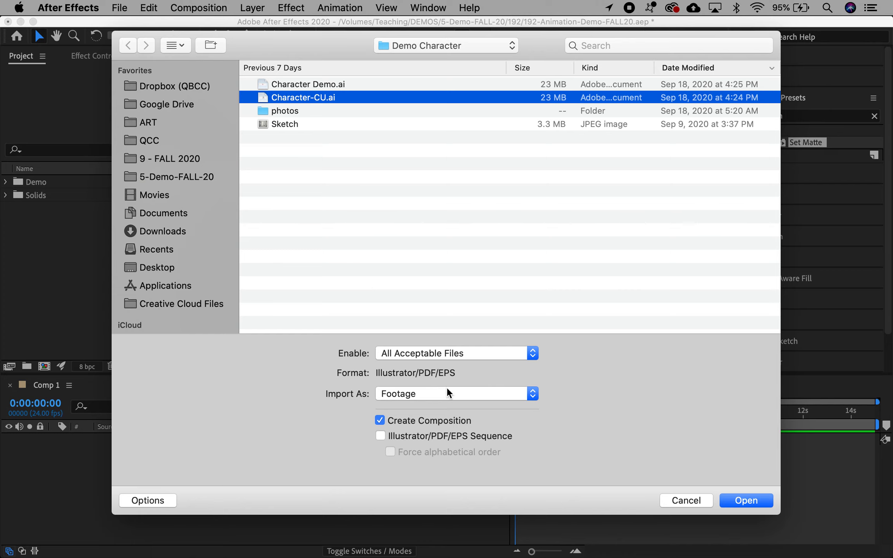
Import Character-CU.ai as Composition - Retain Layer Sizes
click(464, 399)
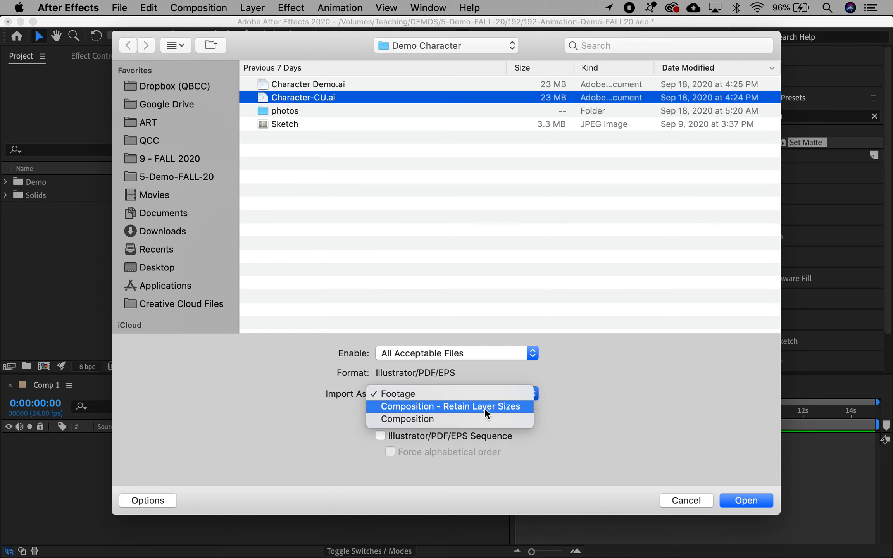
click(531, 409)
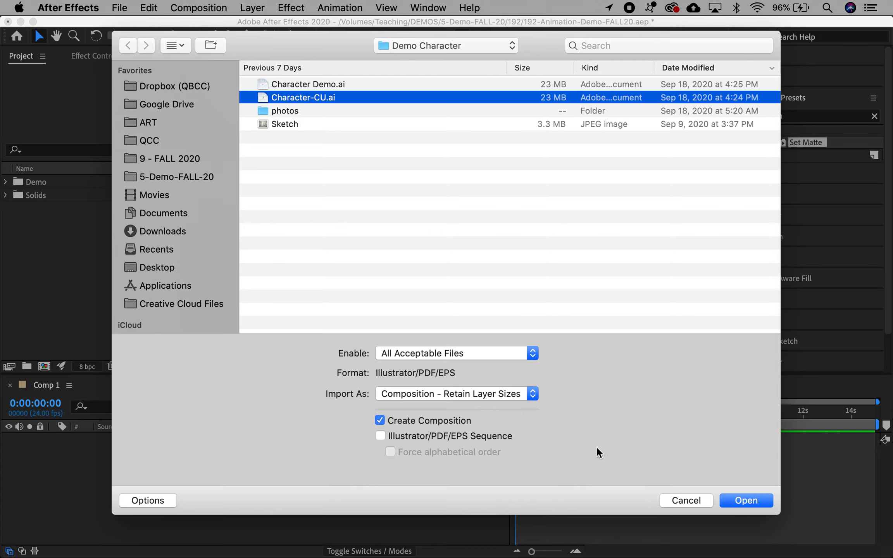
click(746, 500)
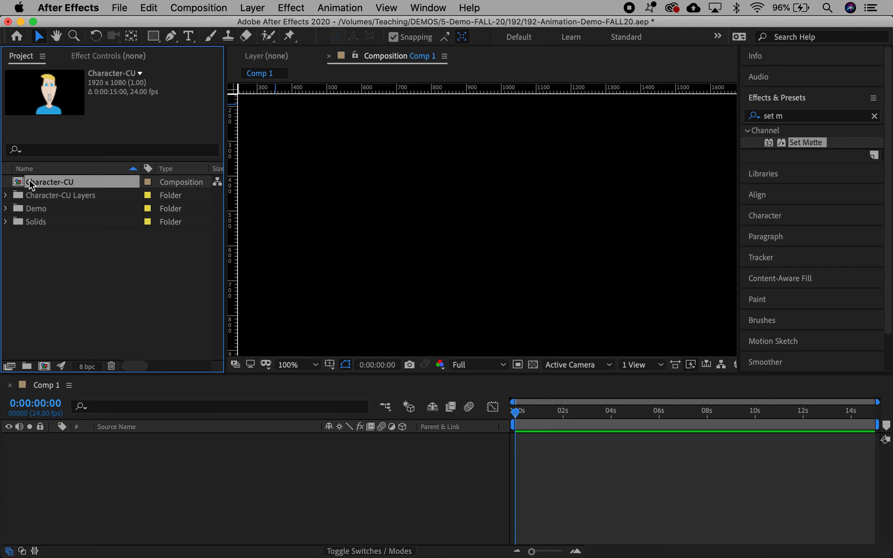
Examine the imported Illustrator layers inside the Character-CU Layers folder
click(5, 196)
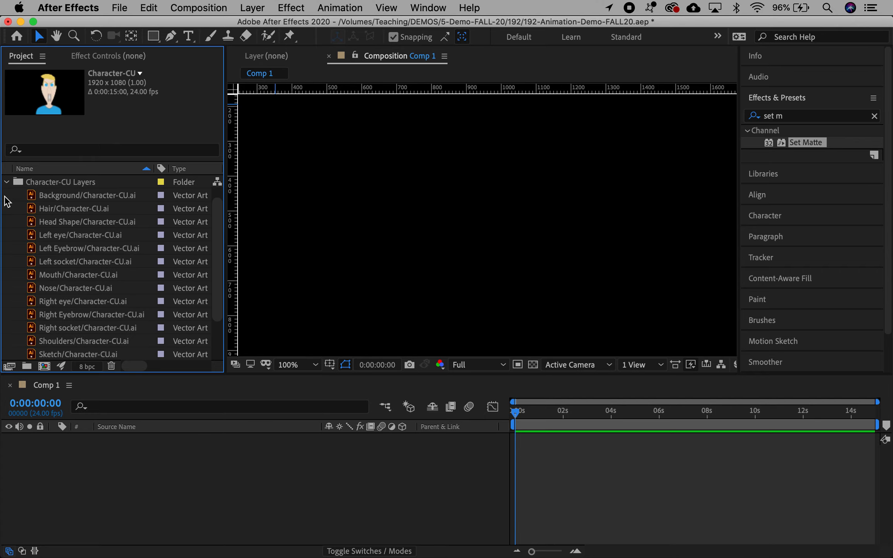
scroll(39, 296, down, 4)
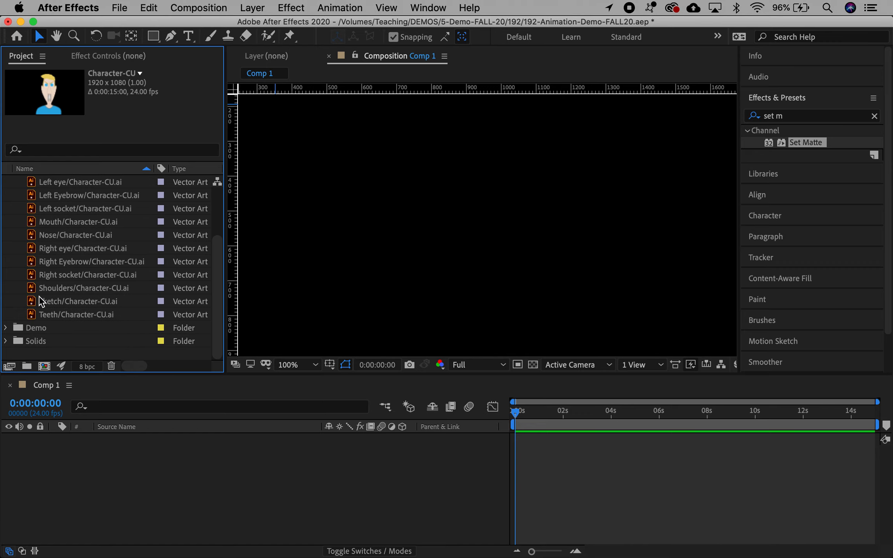
scroll(39, 296, up, 5)
scroll(40, 296, down, 2)
scroll(39, 296, down, 3)
scroll(39, 296, up, 5)
scroll(39, 296, right, 2)
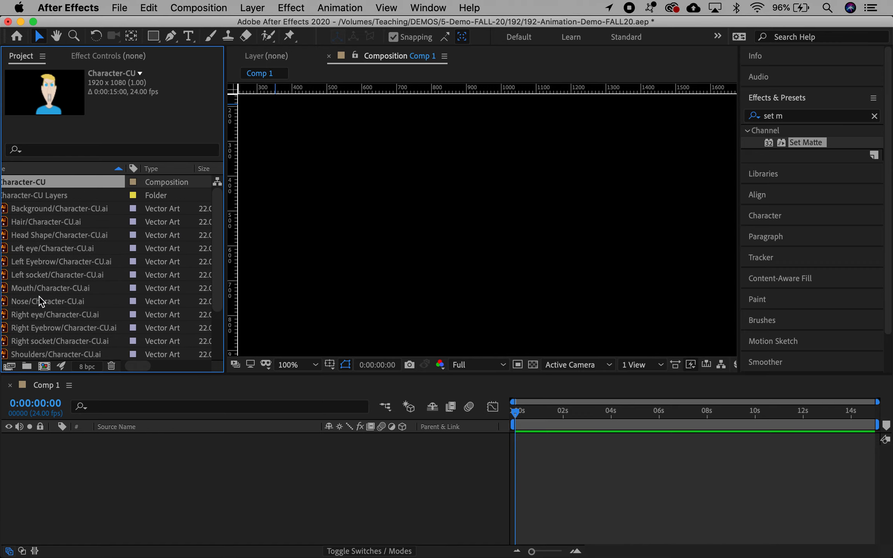
scroll(39, 296, down, 1)
scroll(39, 296, left, 2)
click(6, 182)
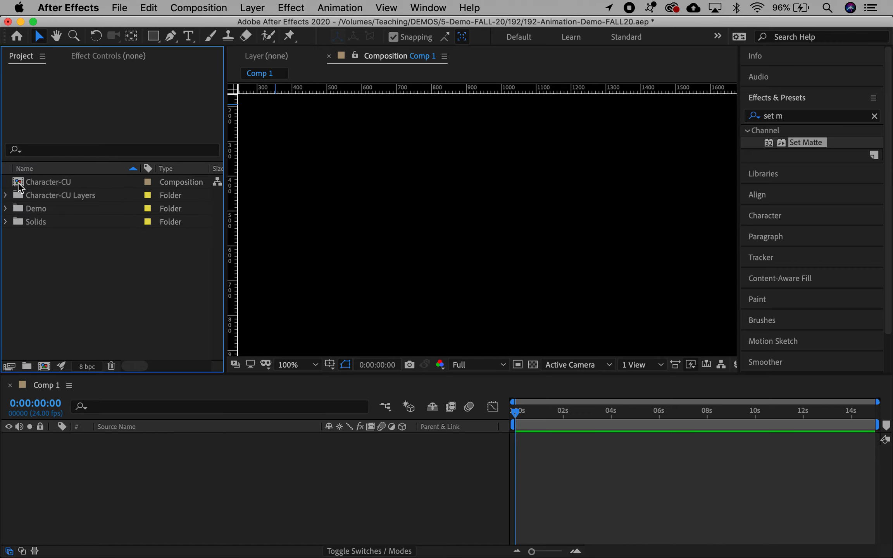
Open the Character-CU composition and set its duration to 0:00:10:00
double_click(18, 183)
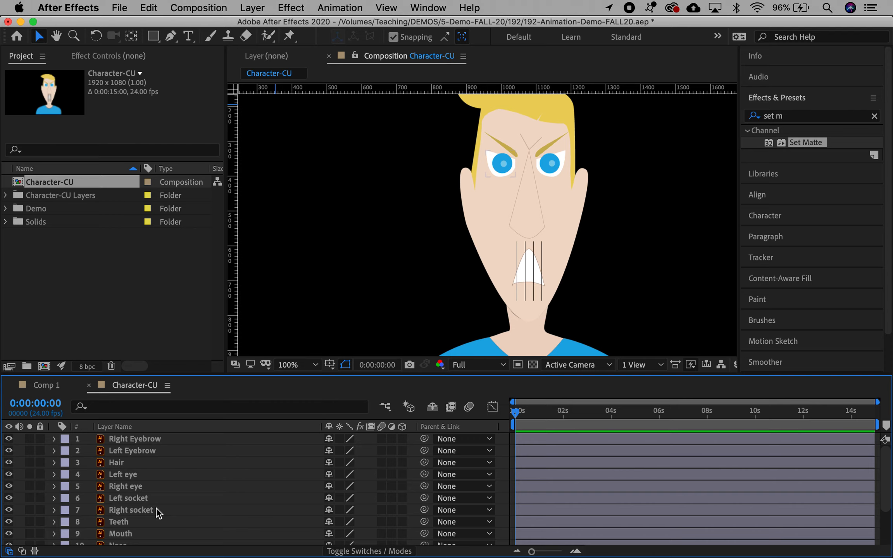
click(190, 12)
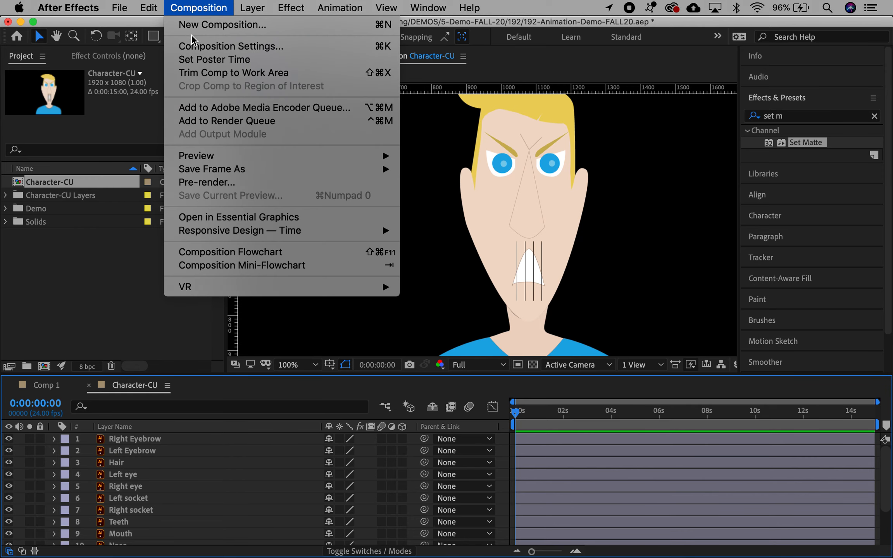
click(317, 53)
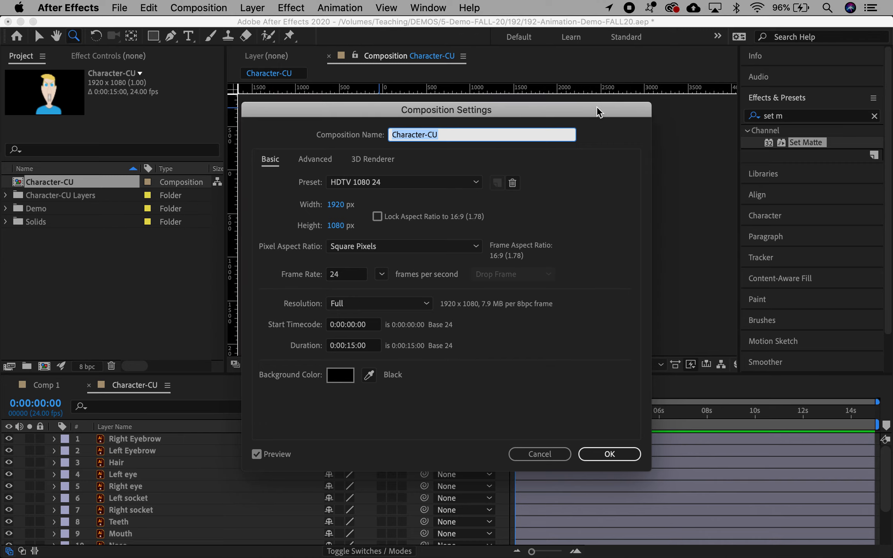
click(355, 345)
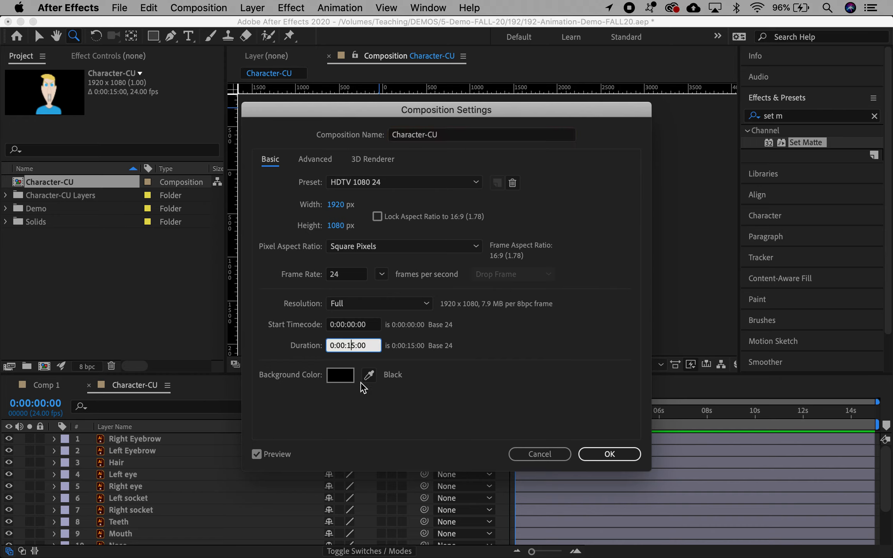
key(BackSpace)
text(0)
click(621, 454)
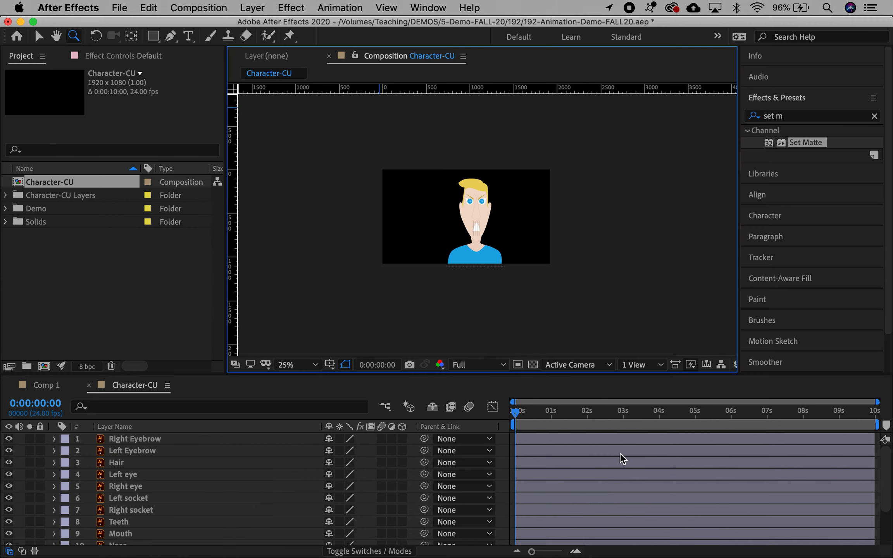
click(200, 8)
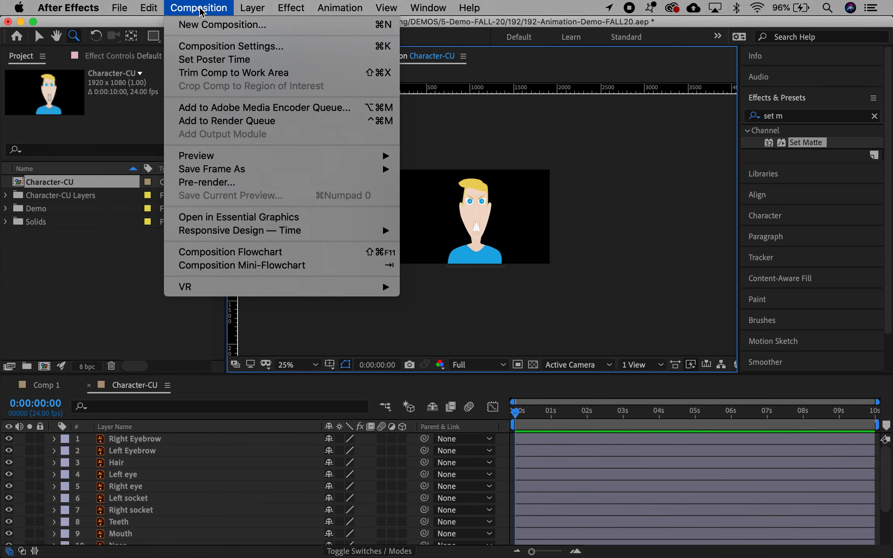
click(201, 47)
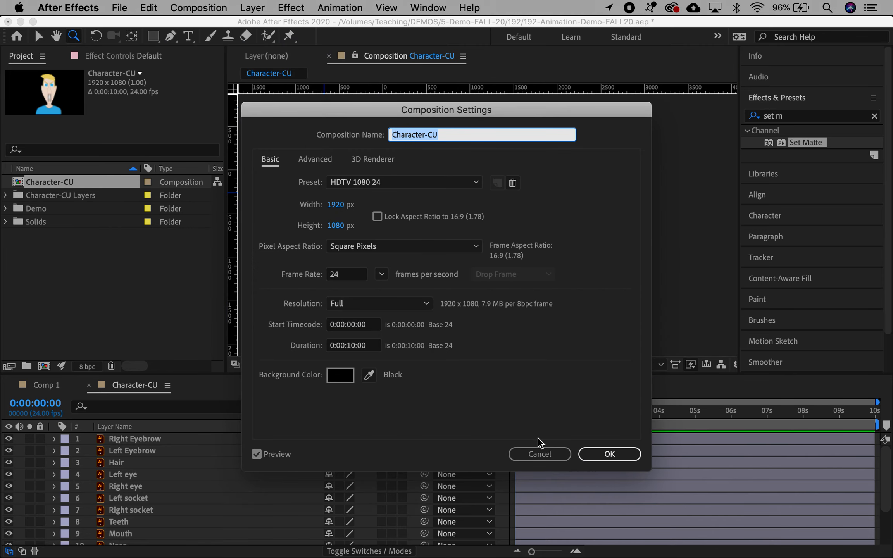
click(539, 453)
Move the current time of the Character-CU composition to 0:00:05:00
click(695, 413)
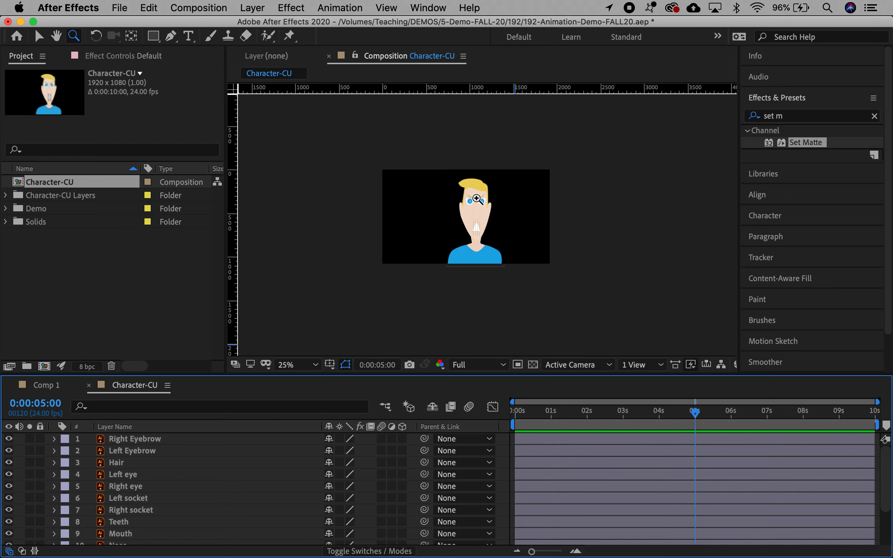
click(477, 199)
click(490, 235)
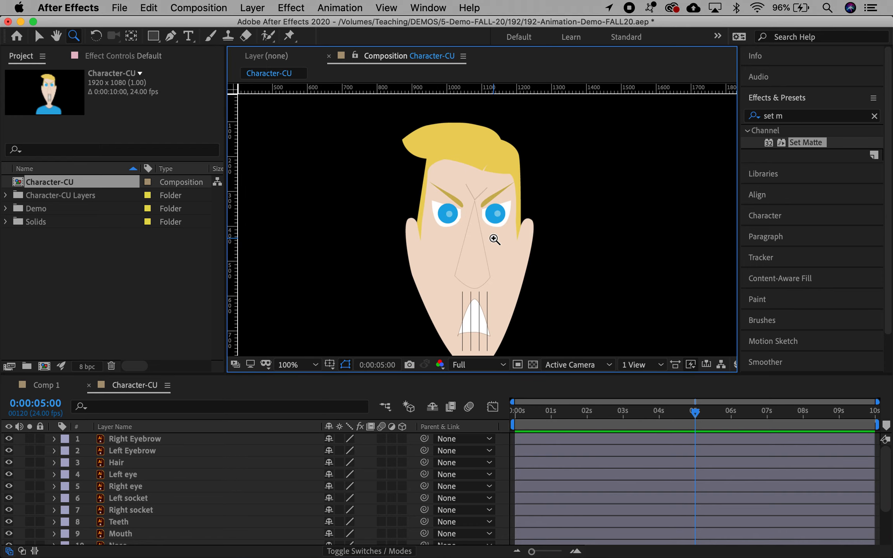
click(484, 214)
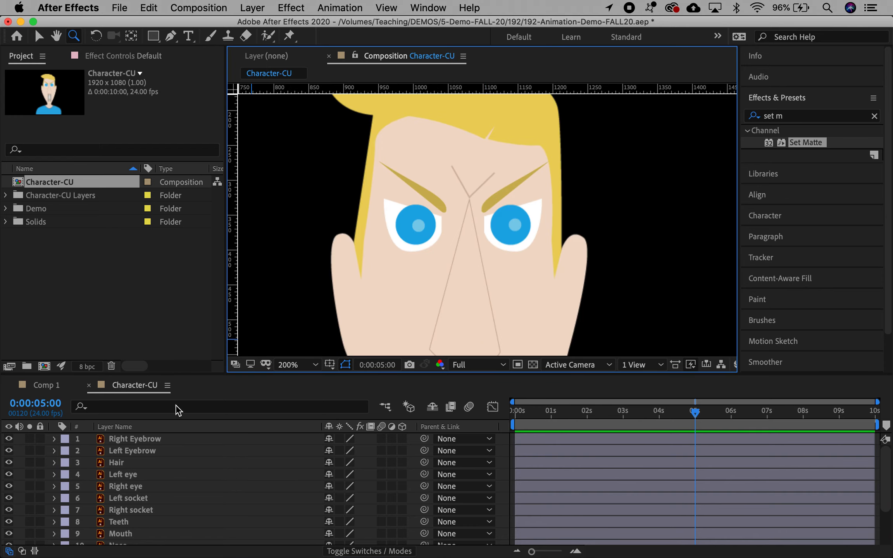
Create shapes from the Left socket and Right socket vector layers
click(139, 497)
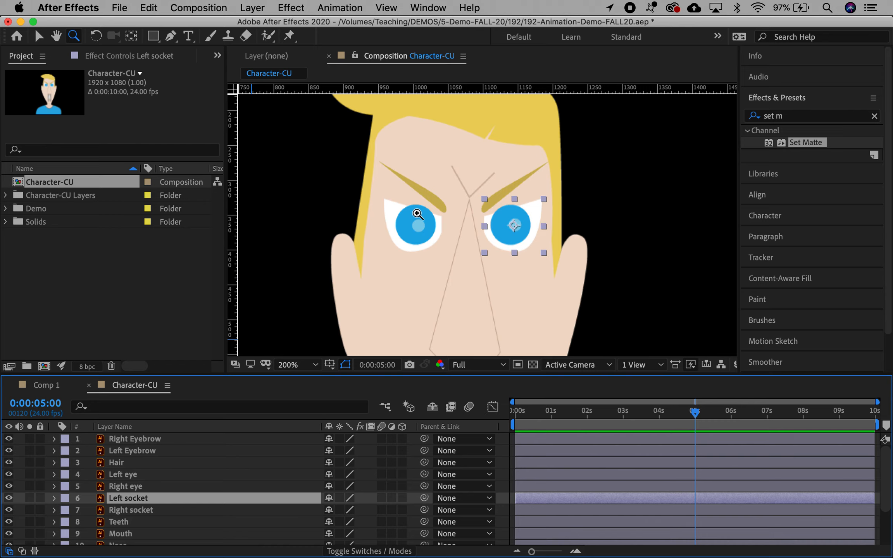
shift+click(134, 511)
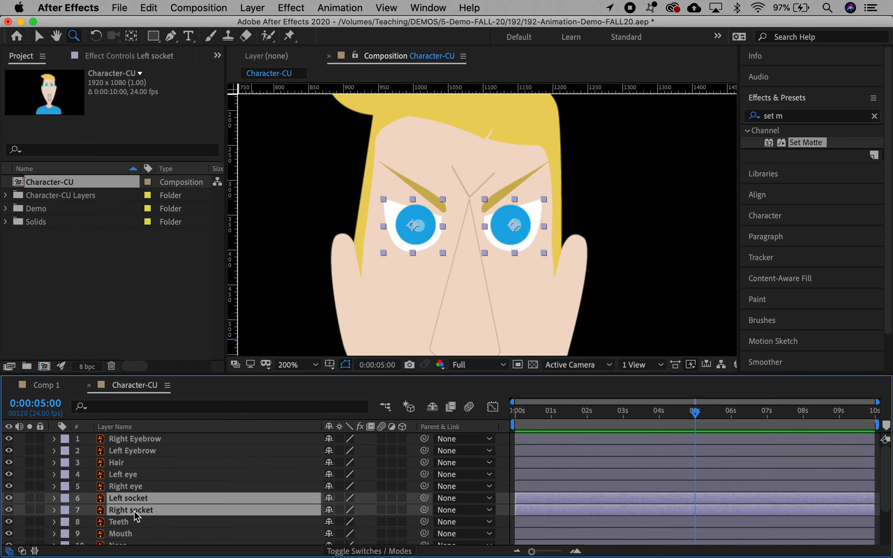
right_click(134, 504)
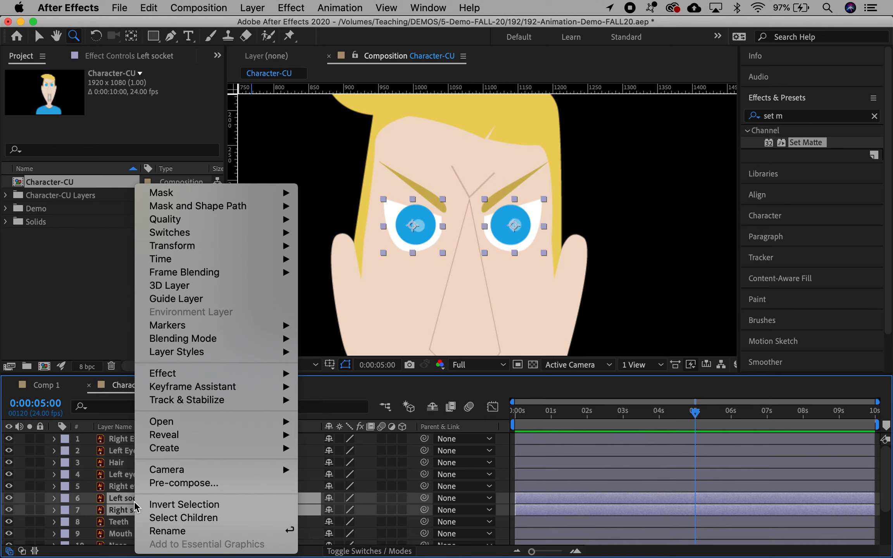
mouse_move(160, 454)
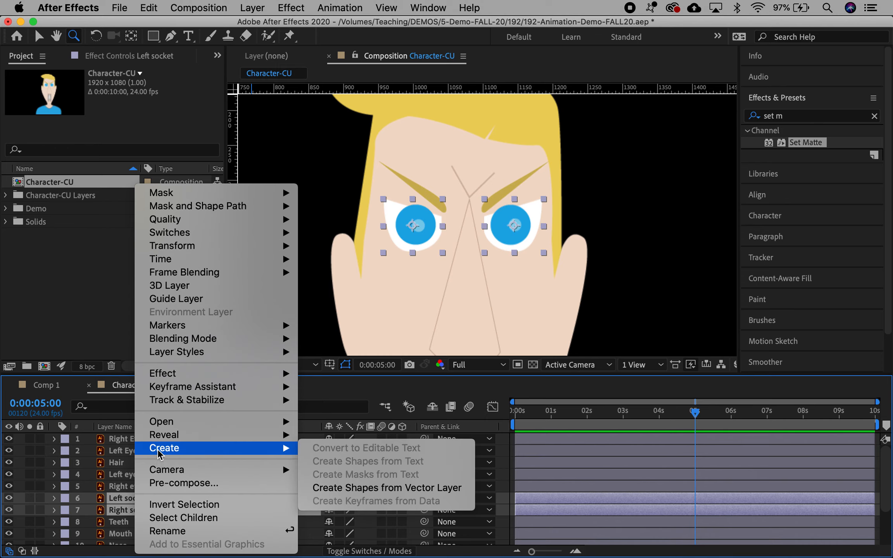
click(102, 512)
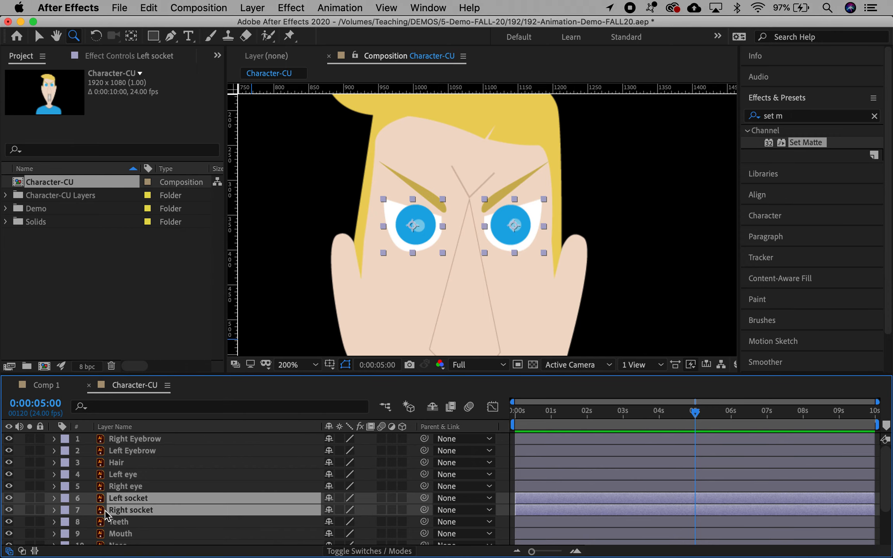
right_click(104, 510)
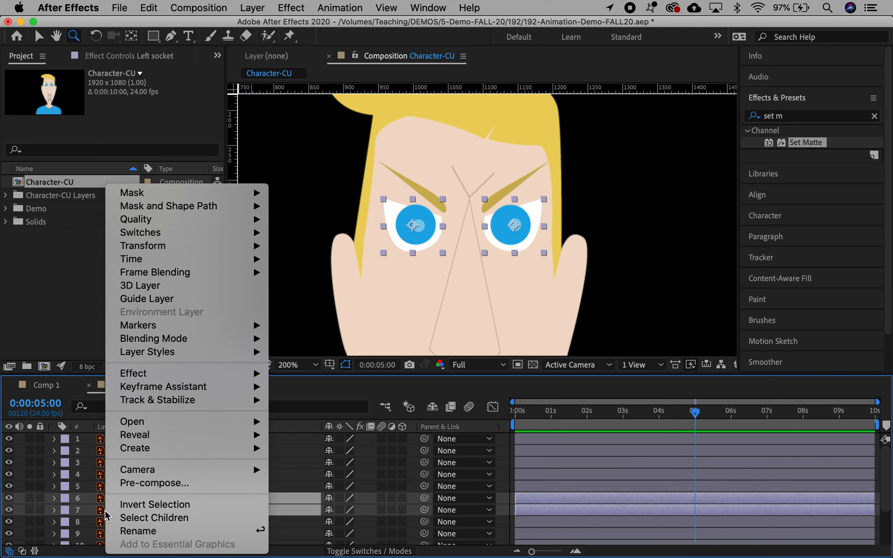
mouse_move(141, 448)
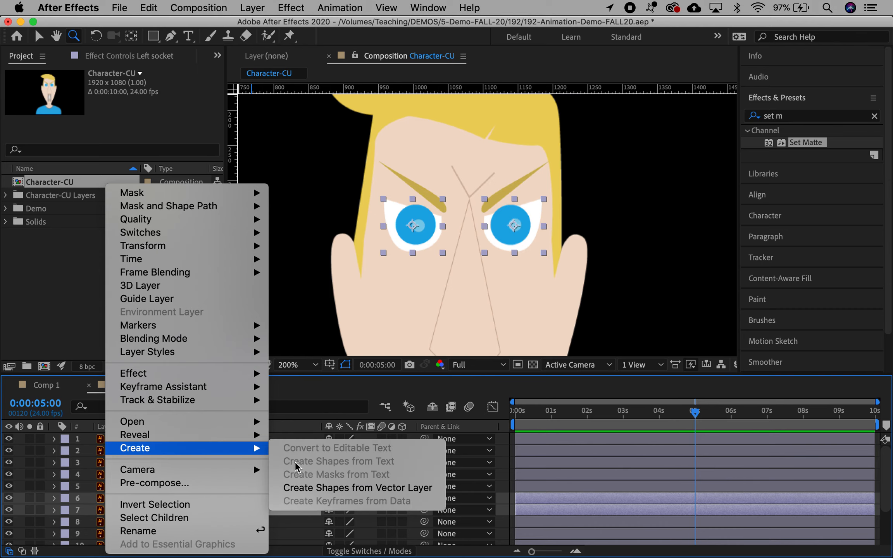
click(440, 487)
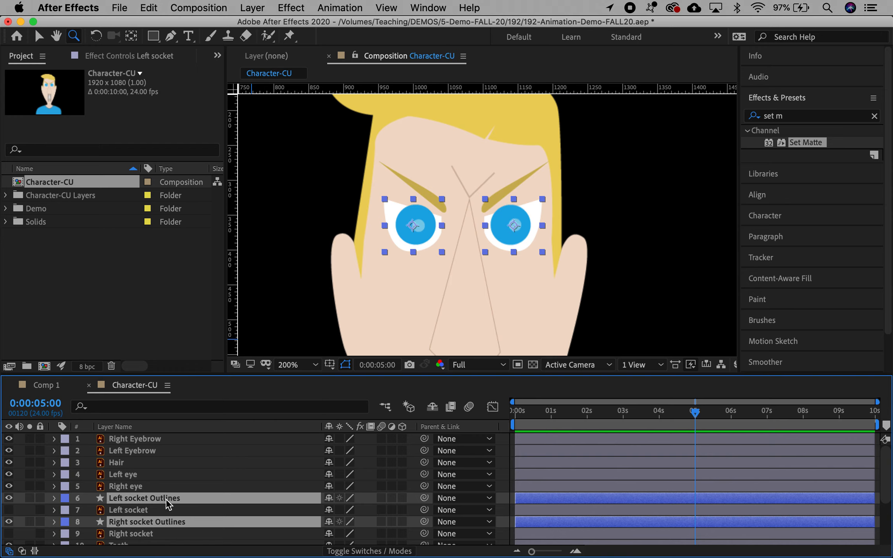
click(55, 510)
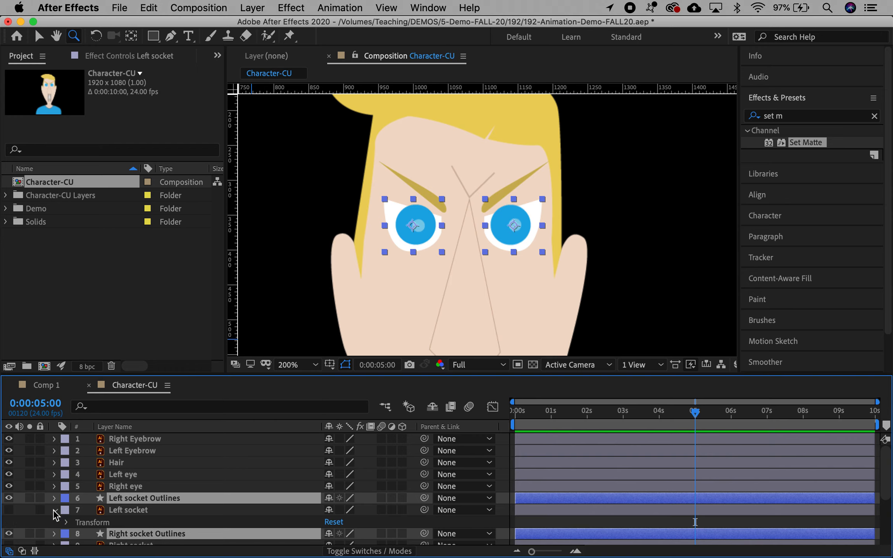
click(66, 522)
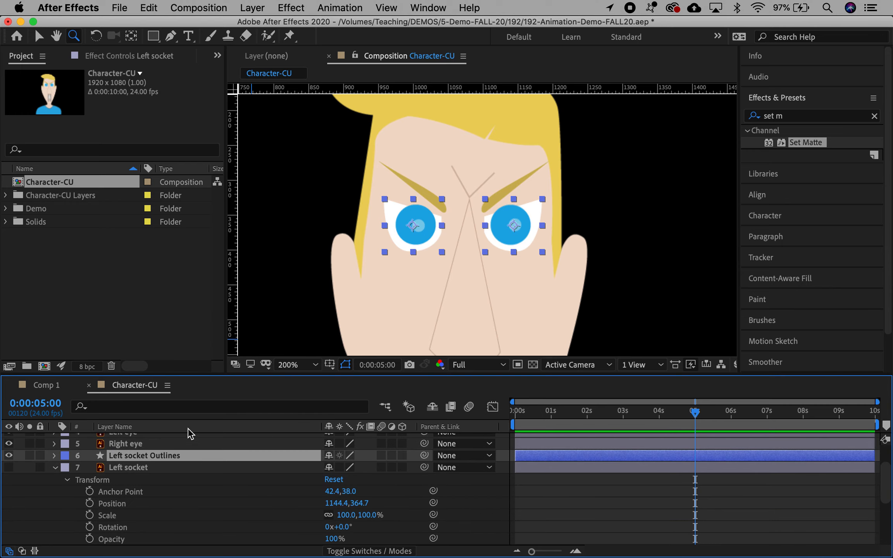
click(55, 467)
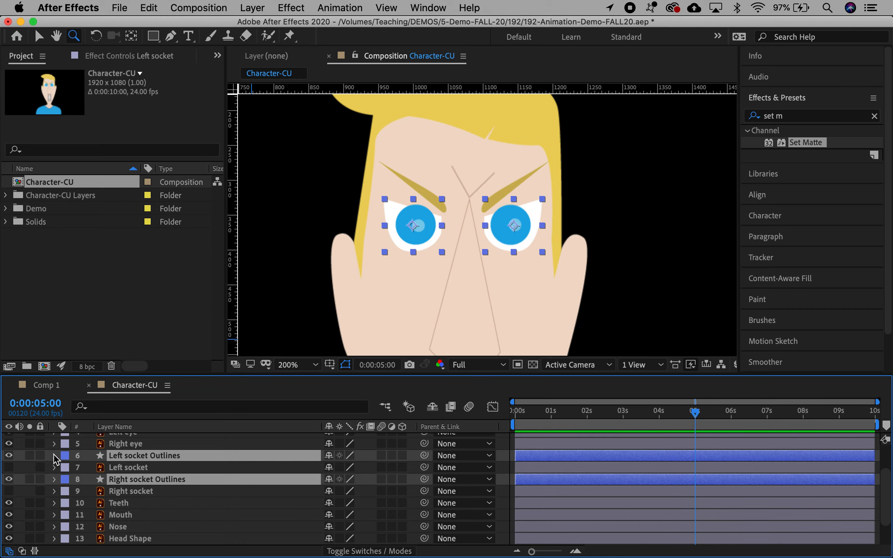
Set a Path keyframe at 0:00:05:00 for Path 1 in Group 1 of the Left socket Outlines layer
click(55, 456)
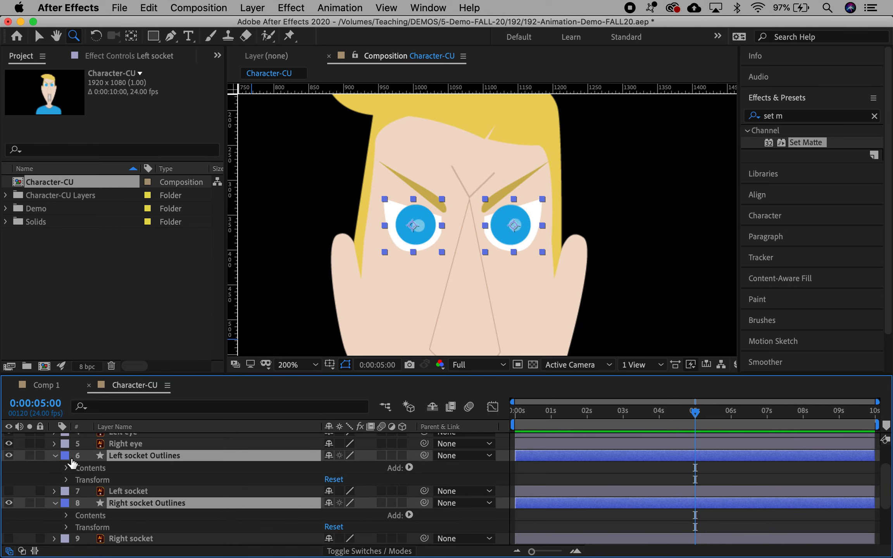
click(66, 469)
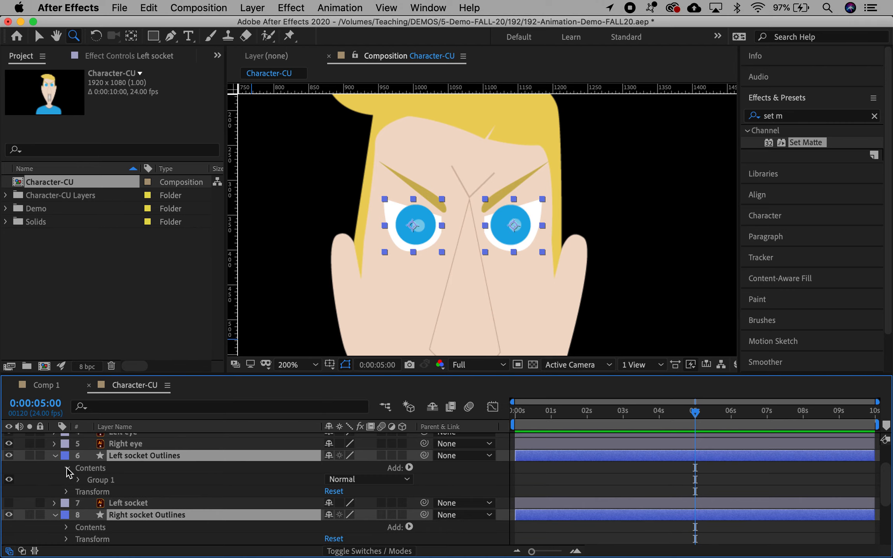
click(79, 480)
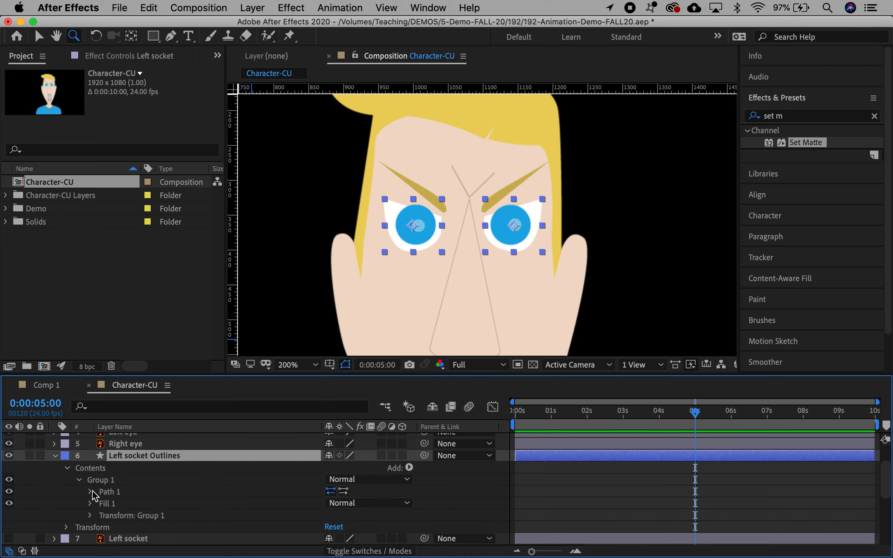
click(90, 491)
click(131, 503)
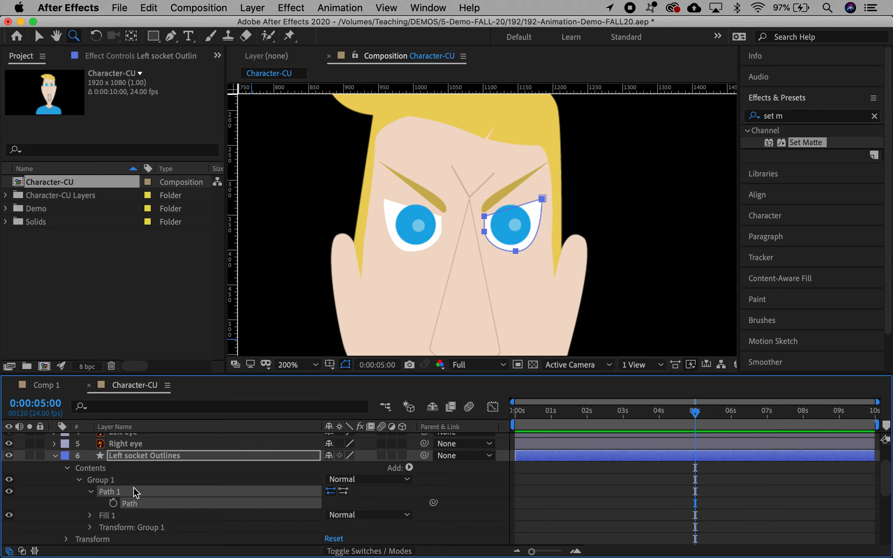
click(113, 503)
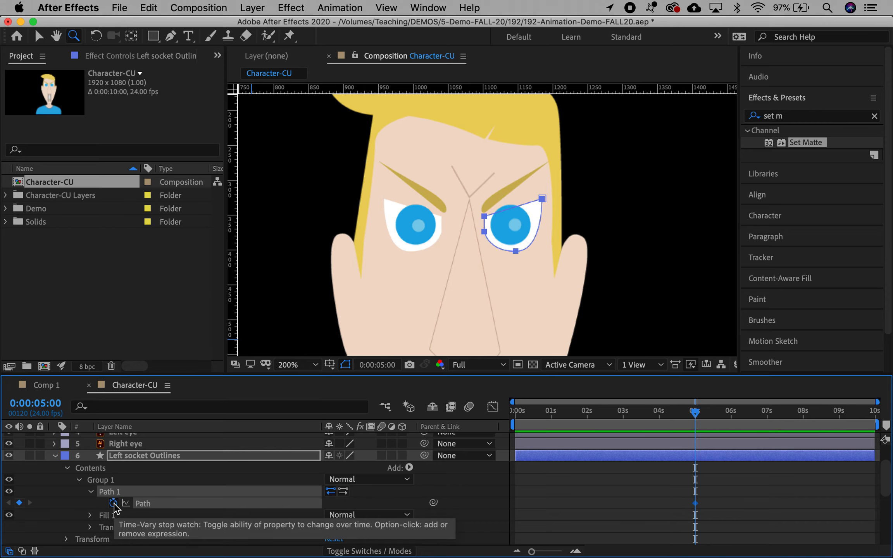
Set a Path keyframe at 0:00:05:00 for Path 1 in Group 1 of the Right socket Outlines layer
scroll(114, 507, down, 5)
scroll(114, 508, up, 2)
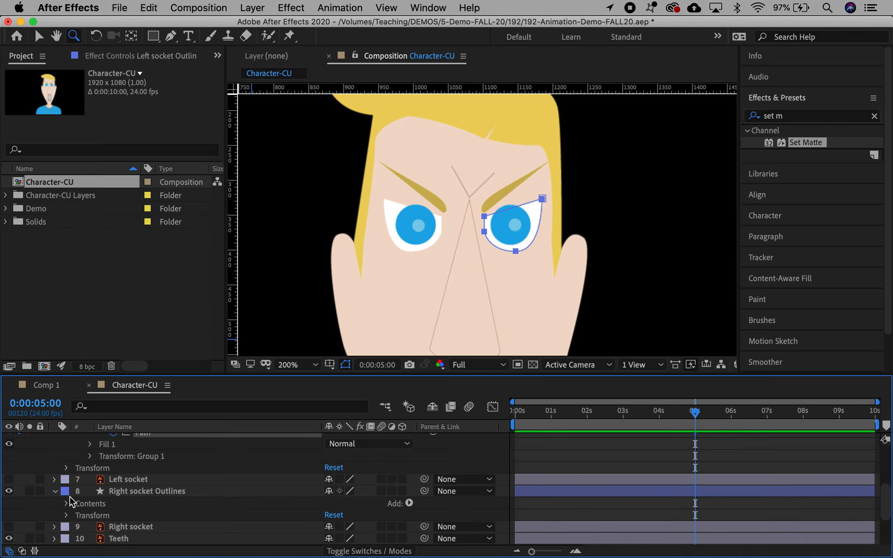
click(66, 504)
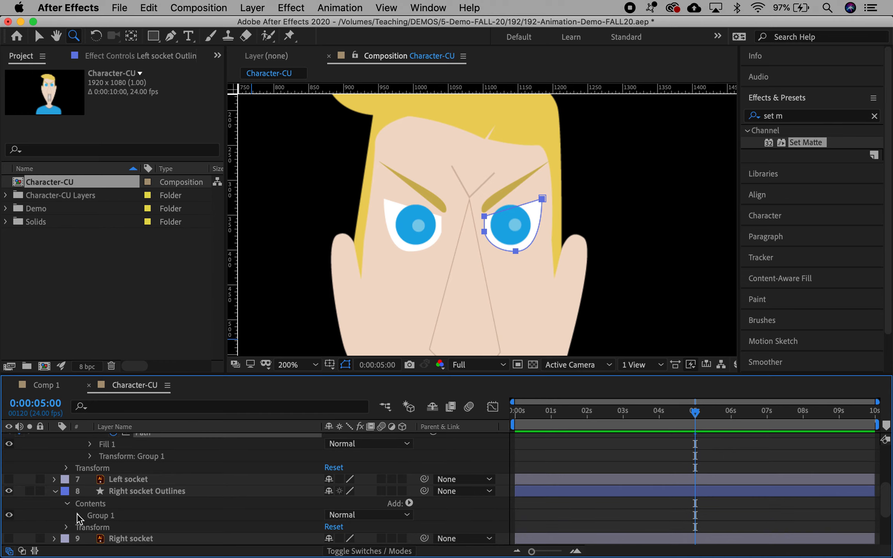
click(79, 515)
click(91, 516)
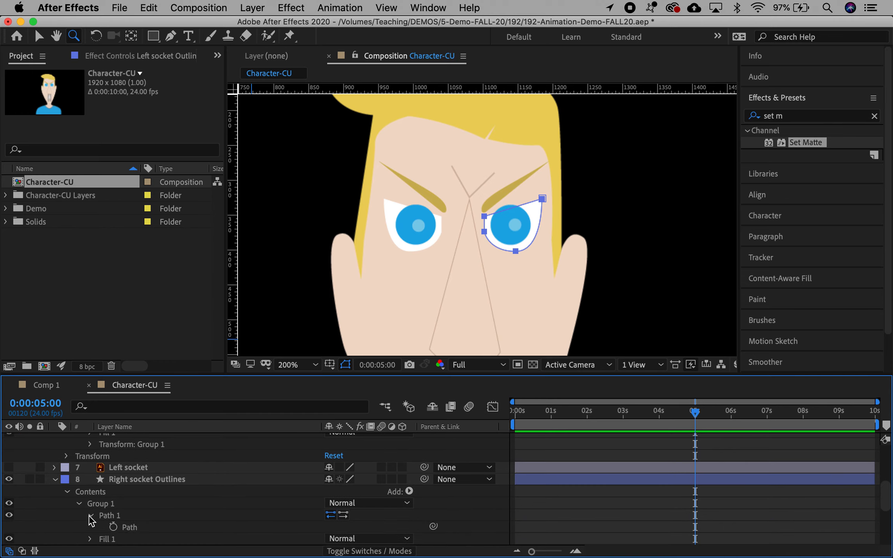
click(113, 527)
Show only the keyframed properties of the Right socket Outlines and Left socket Outlines layers
key(u)
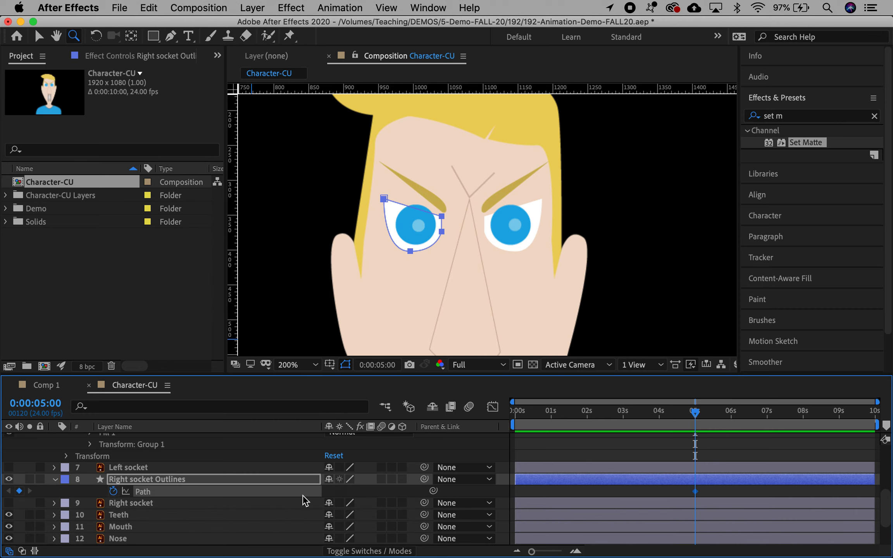
scroll(197, 500, up, 3)
click(156, 455)
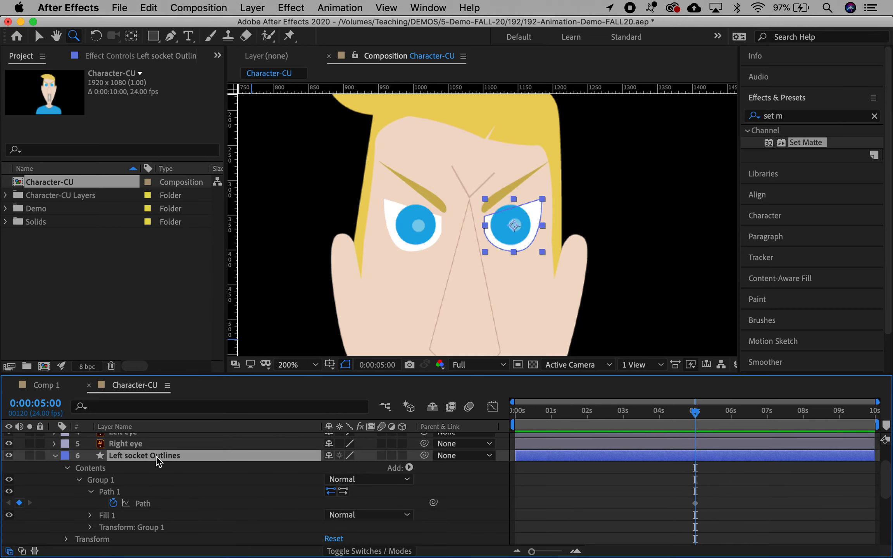
key(u)
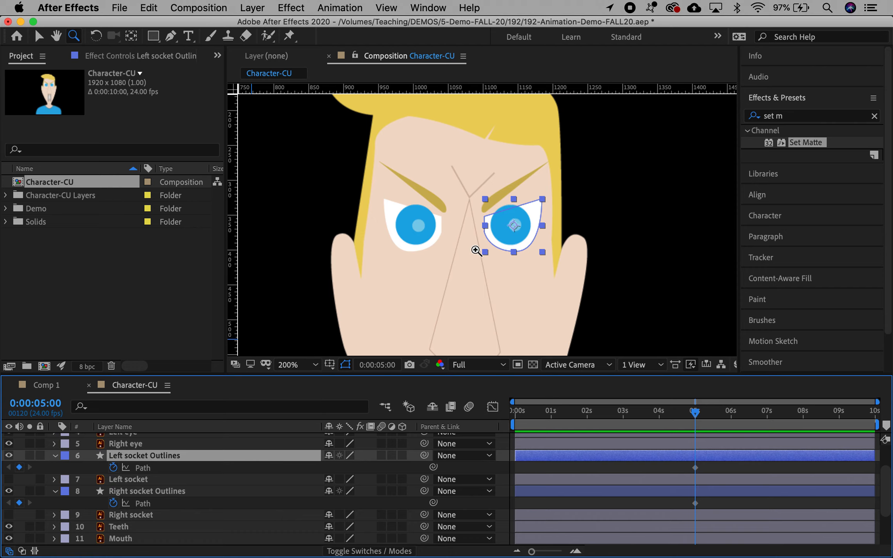
Undo the Path keyframes and the creation of the outline shapes from both socket layers
key(super+z)
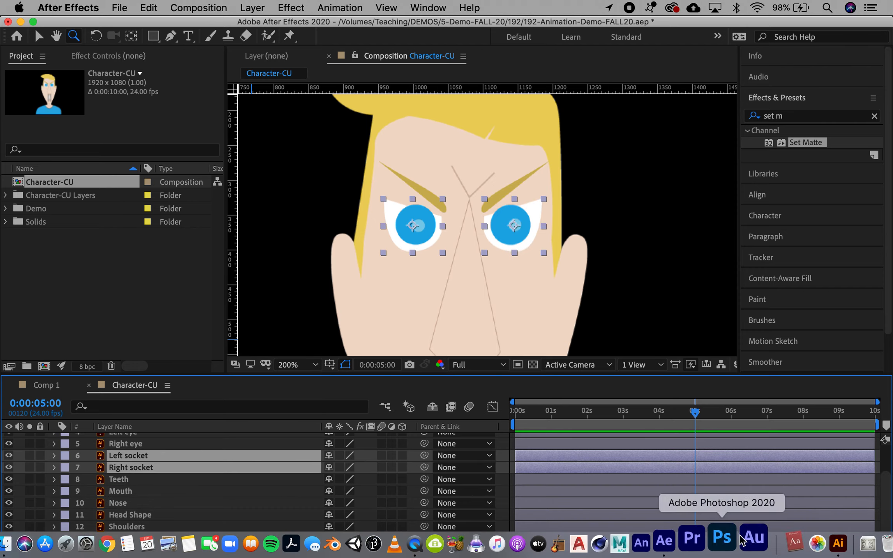
Switch to Illustrator, fill the Hair layer's Top path with black (000000), and save the file
click(814, 538)
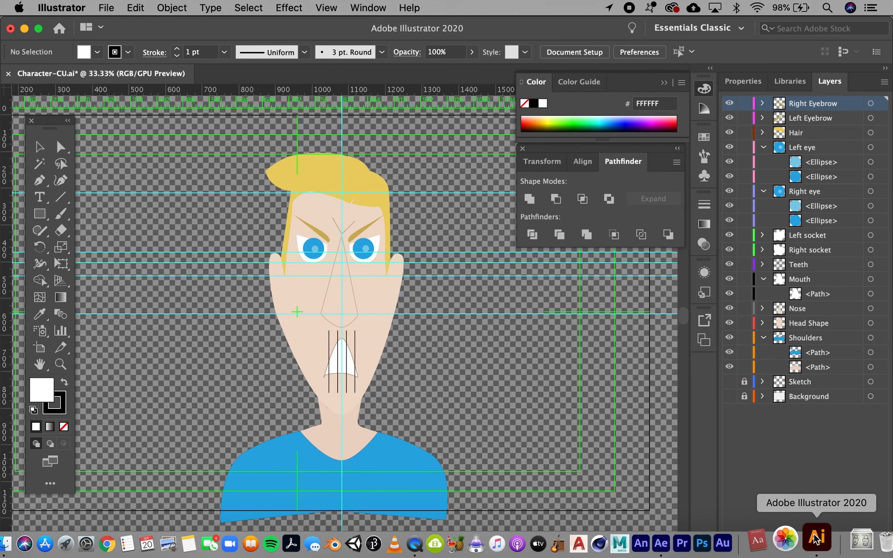
click(799, 134)
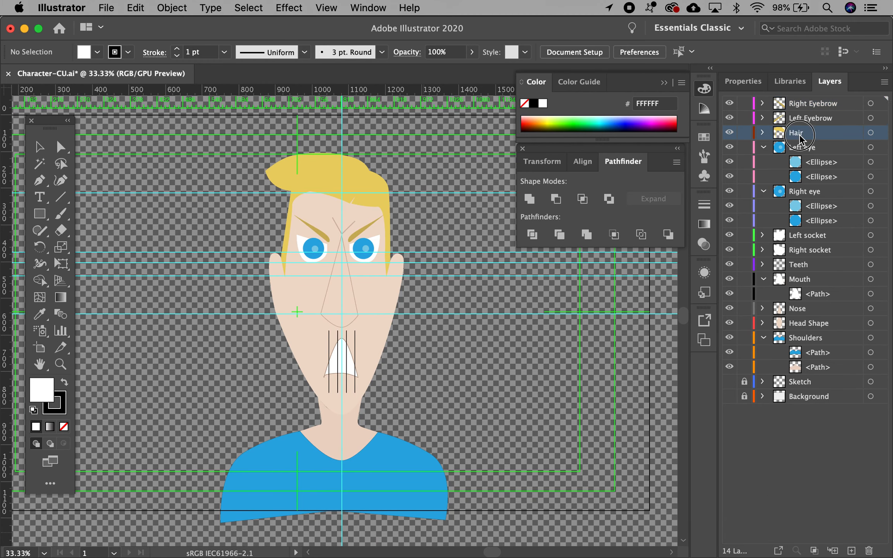
click(762, 133)
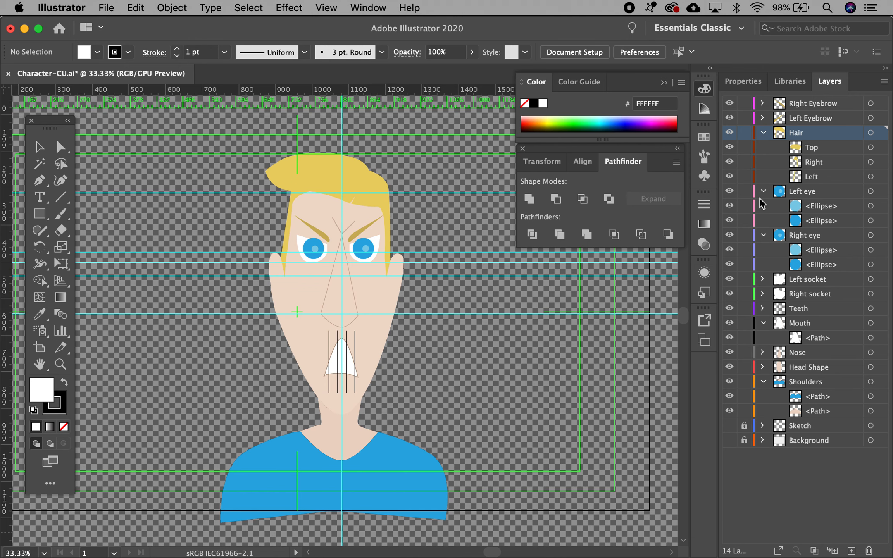
click(813, 150)
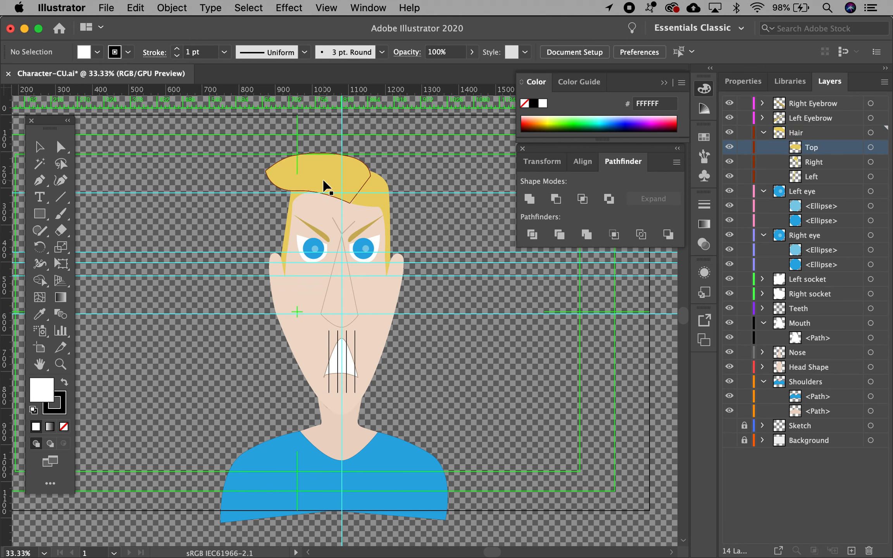
click(324, 184)
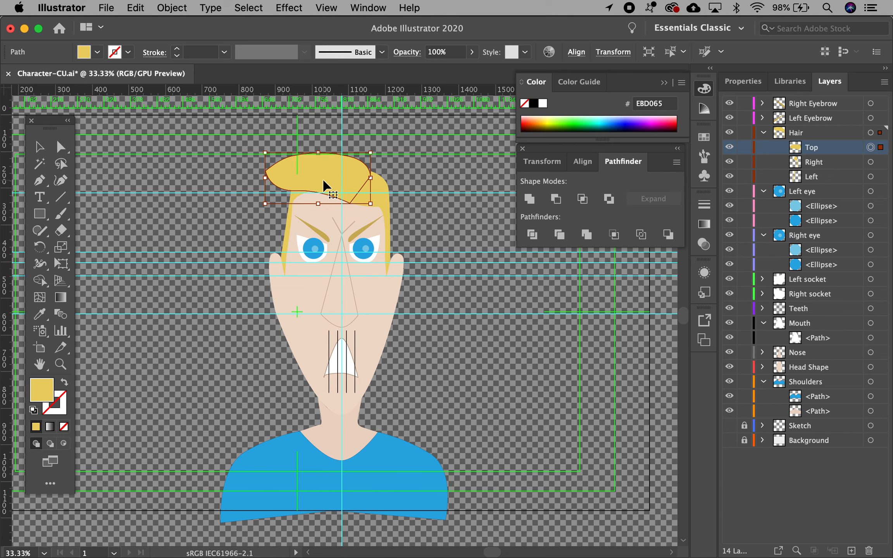
double_click(38, 389)
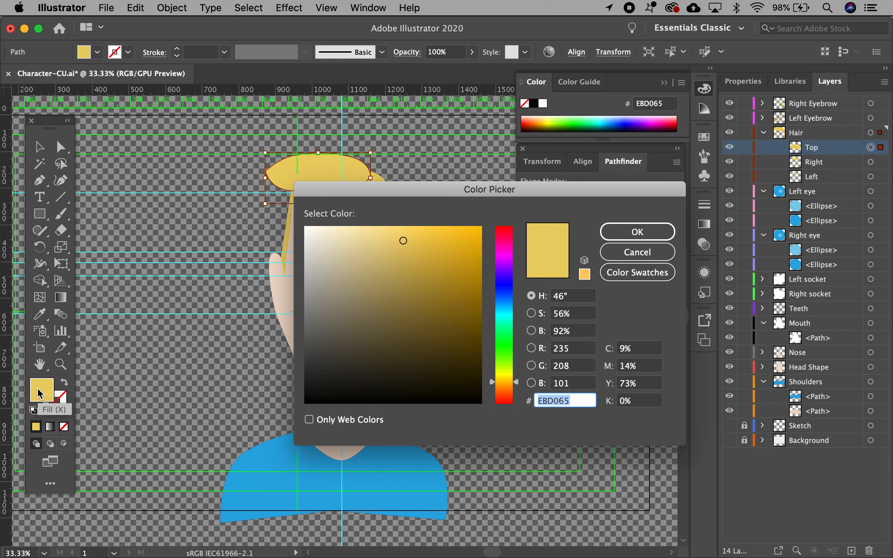
drag(333, 372, 302, 405)
click(624, 238)
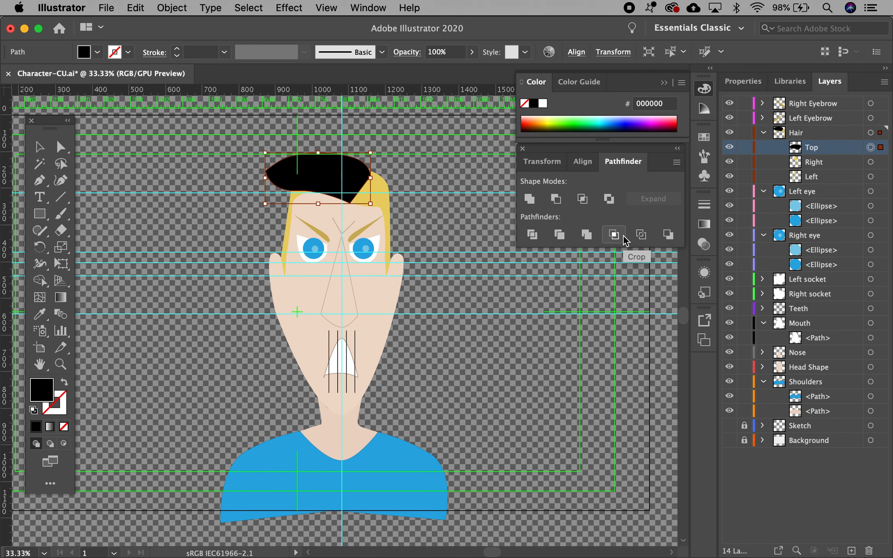
click(496, 352)
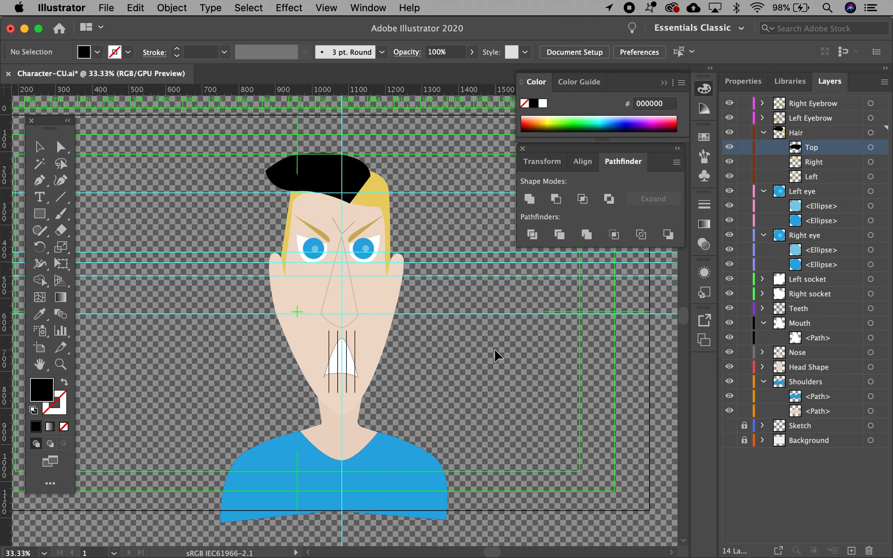
key(cmd+s)
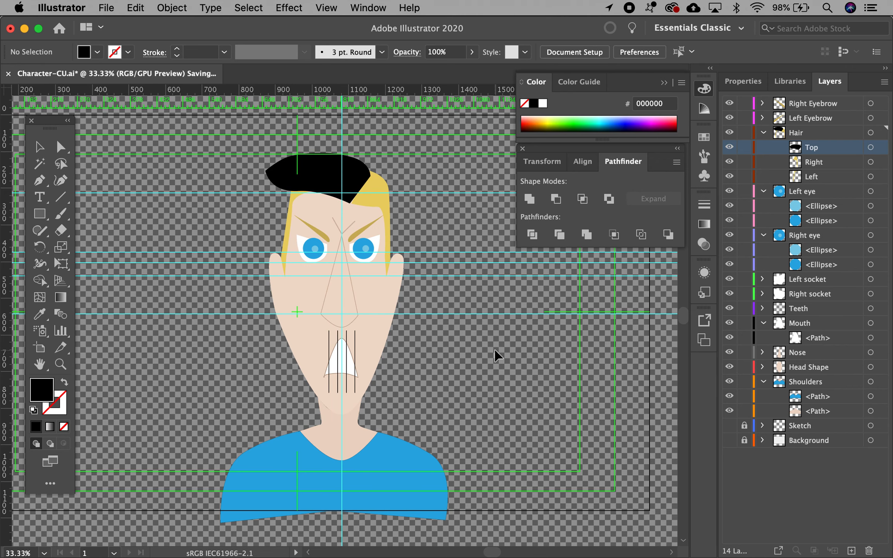
Switch to After Effects and view the character's hair against the transparency grid
click(689, 550)
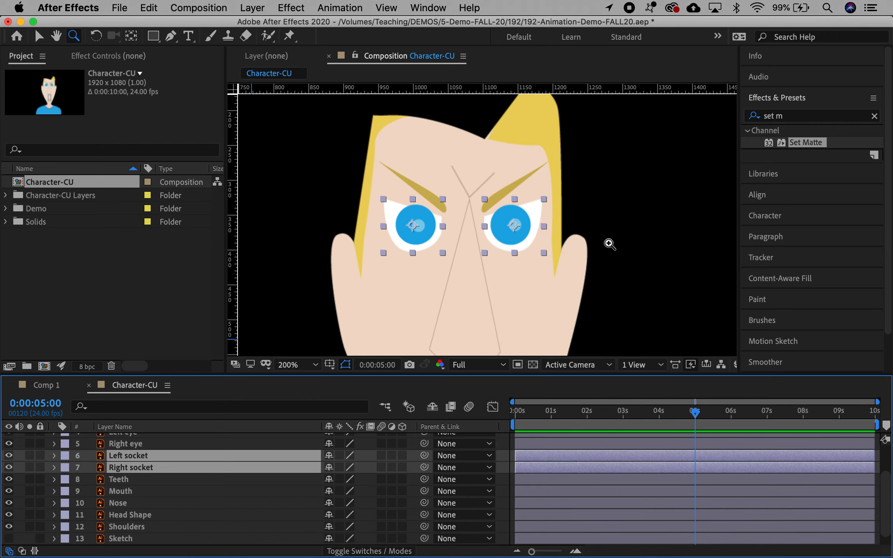
key(h)
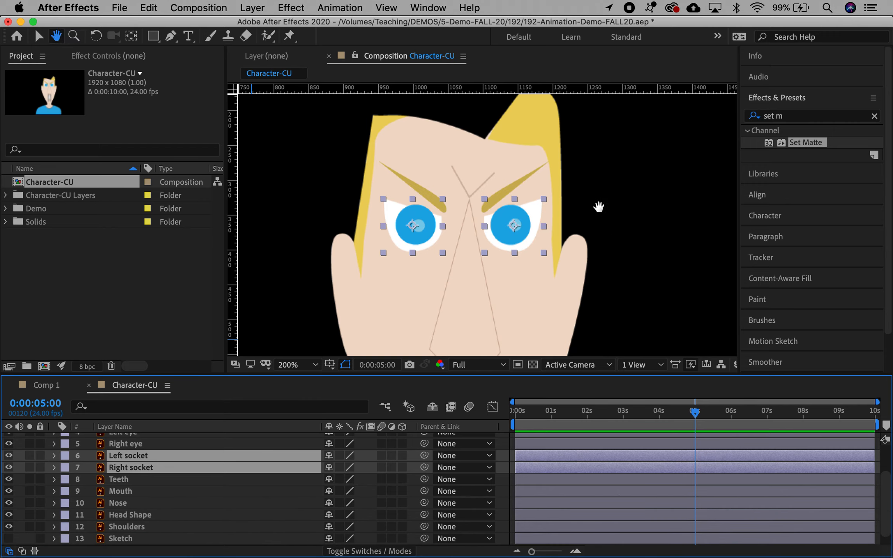
drag(599, 207, 604, 272)
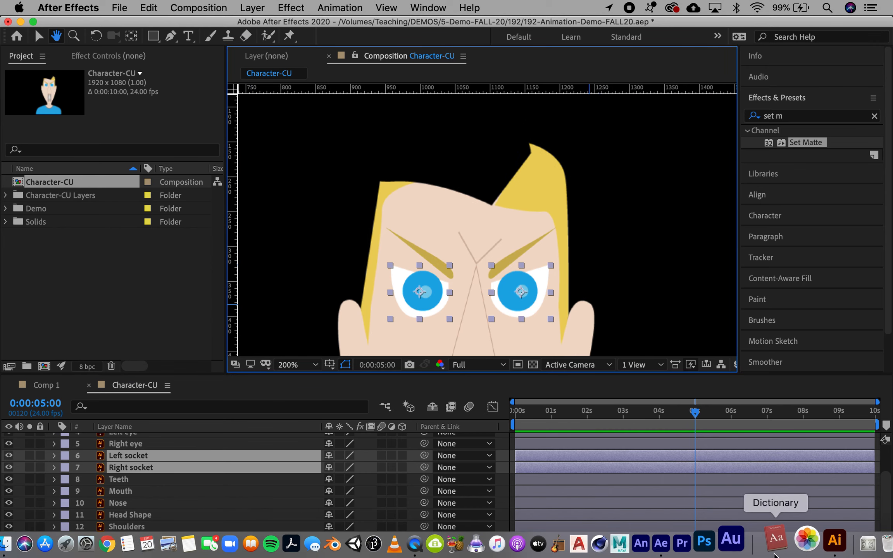
click(533, 365)
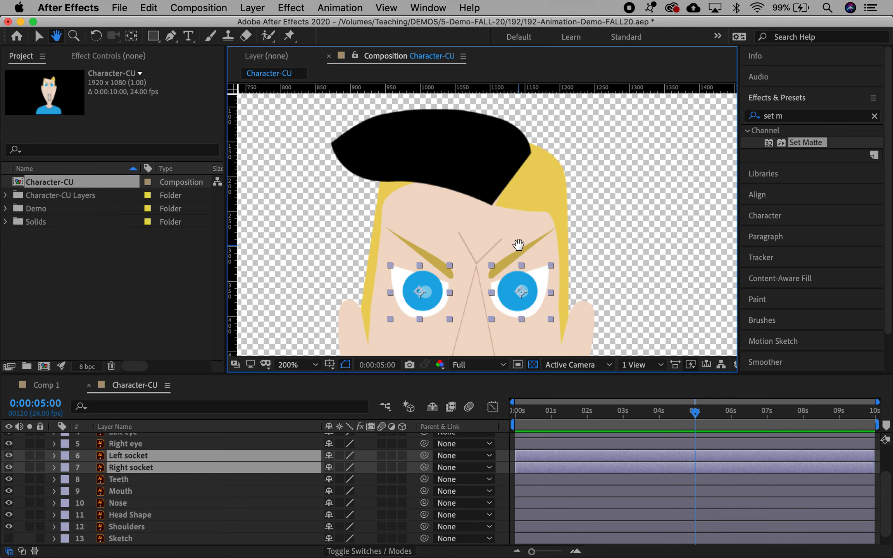
Return to Illustrator, undo the black fill on the Top hair path, and save the file
mouse_move(759, 542)
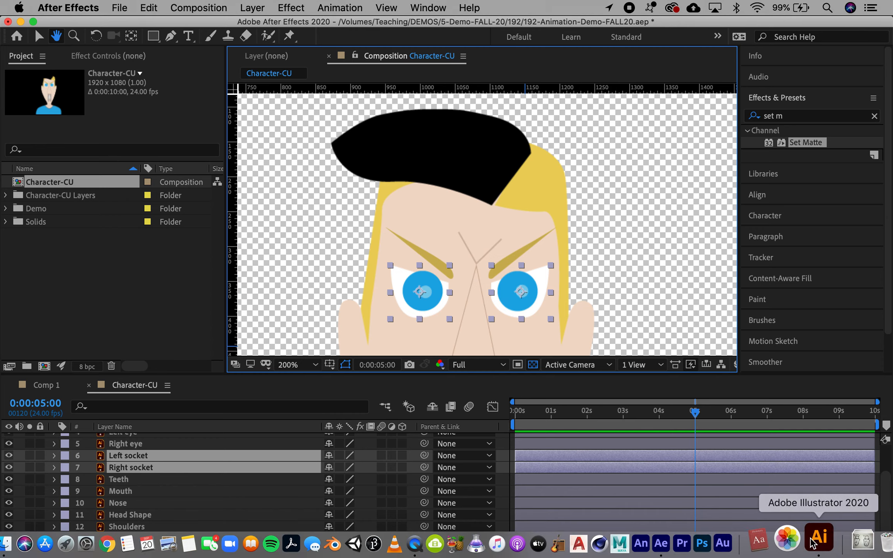
click(813, 543)
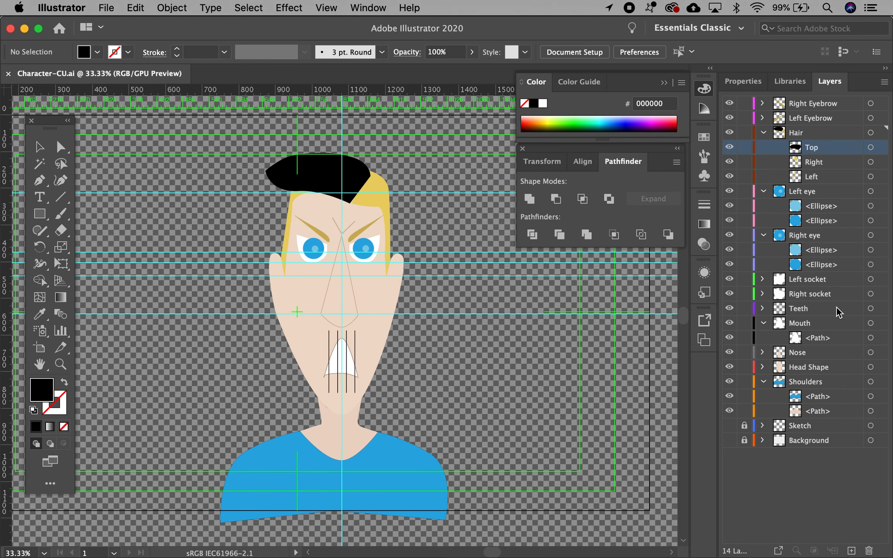
key(super+z)
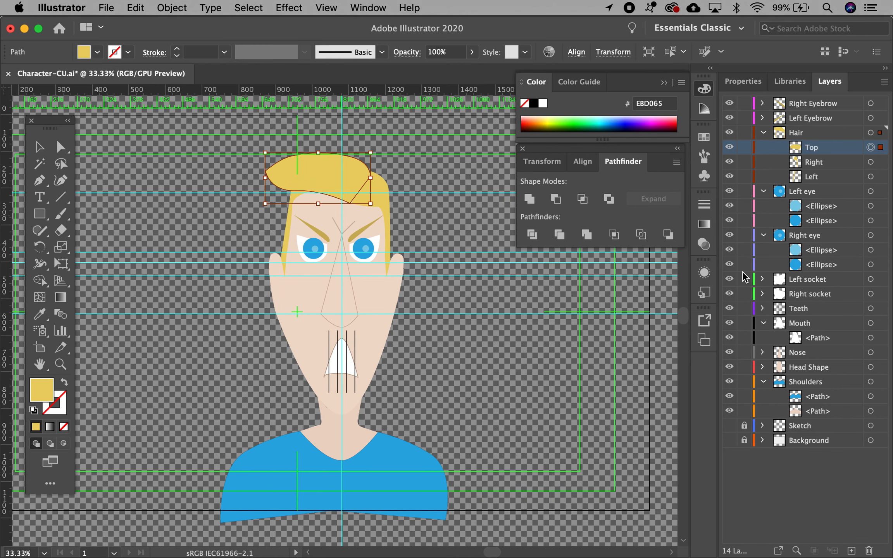
key(super+s)
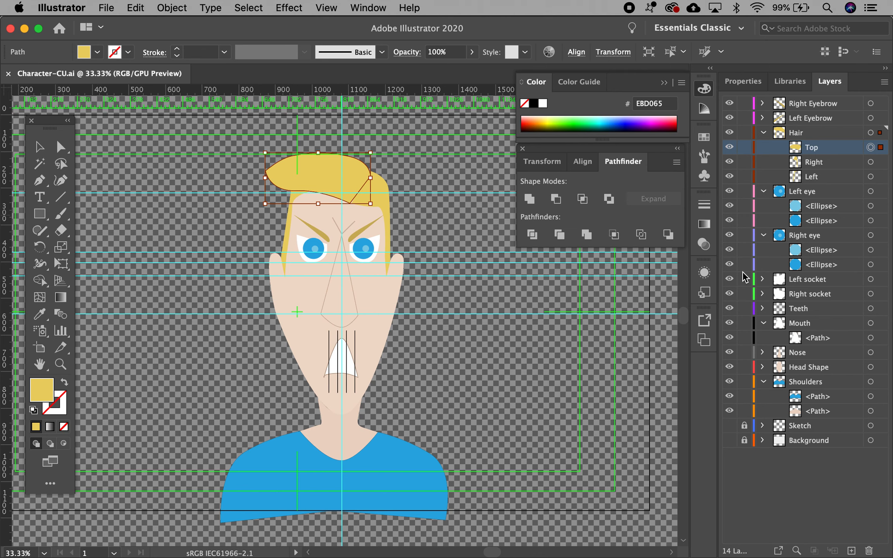
Switch to After Effects, deselect the socket layers, and turn off the transparency grid with the eyes framed at 200%
mouse_move(642, 554)
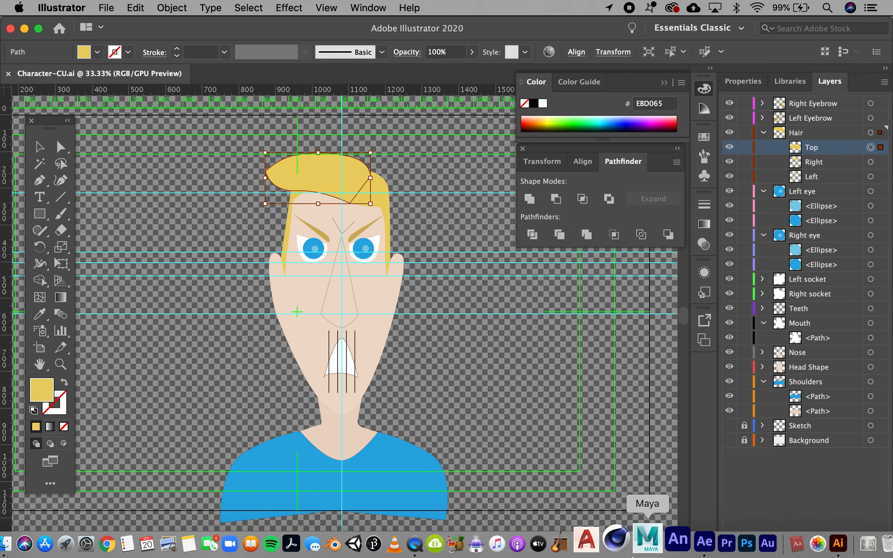
click(683, 543)
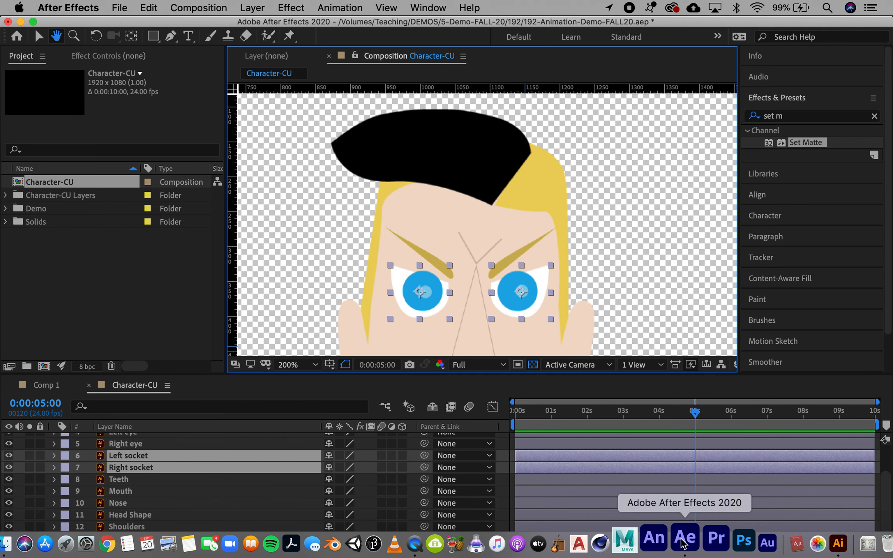
key(v)
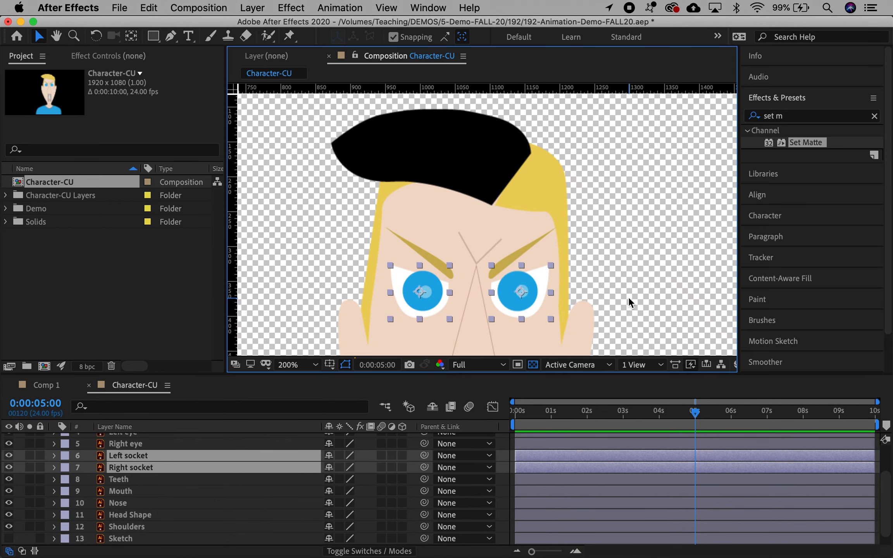
click(629, 297)
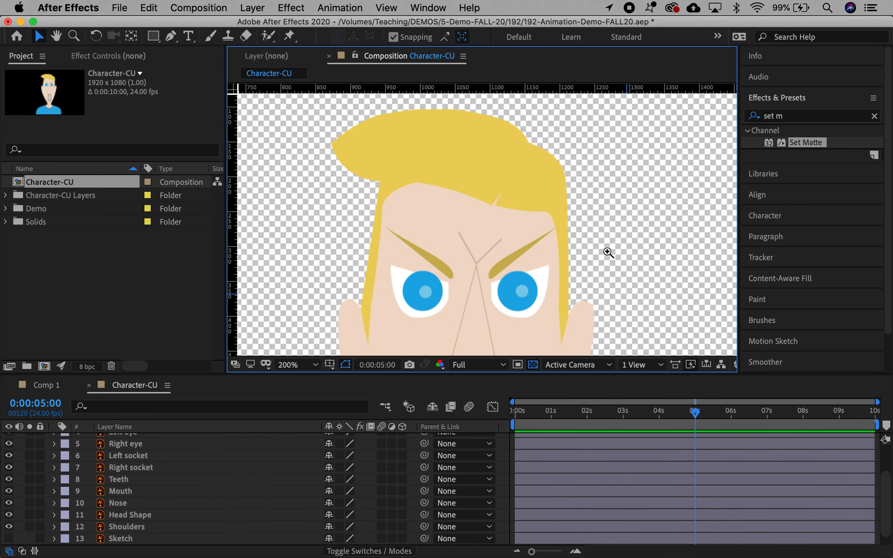
key(z)
alt+click(594, 227)
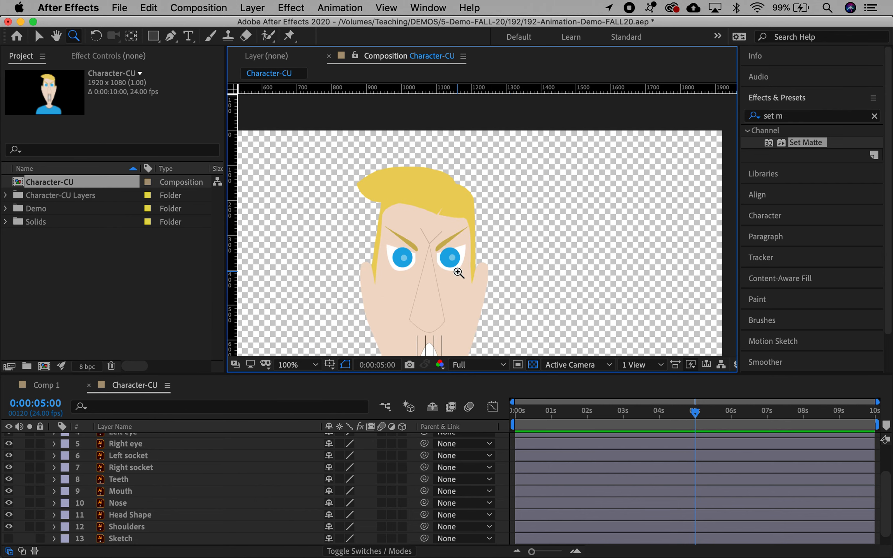
click(450, 257)
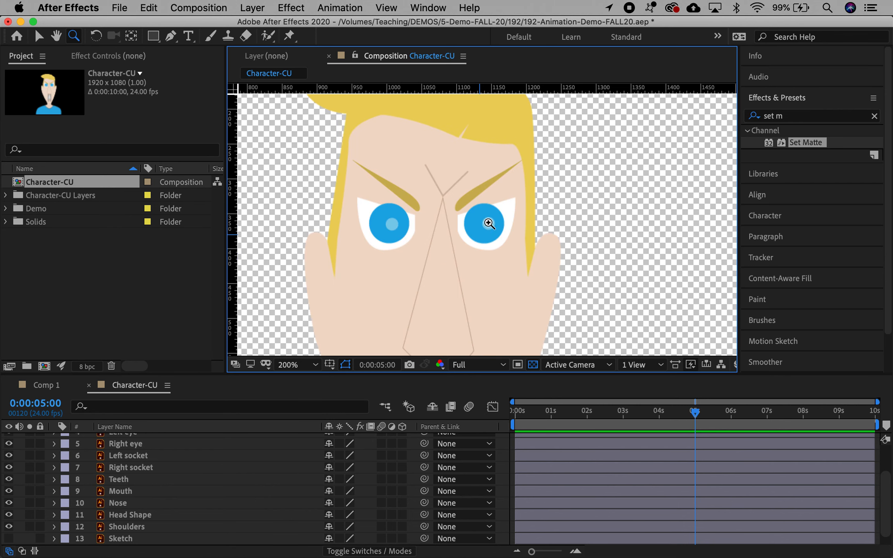
click(533, 364)
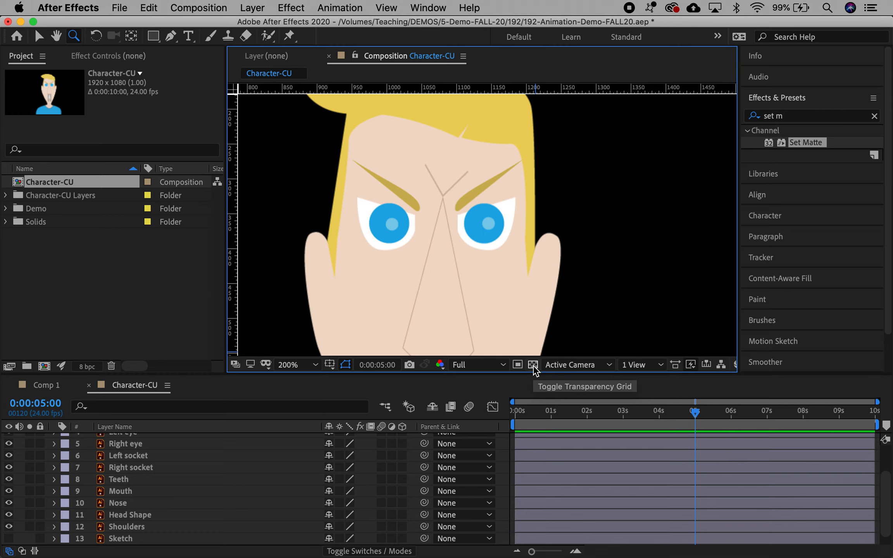
Create shapes from the Left socket and Right socket vector layers
scroll(196, 513, down, 1)
scroll(197, 514, up, 4)
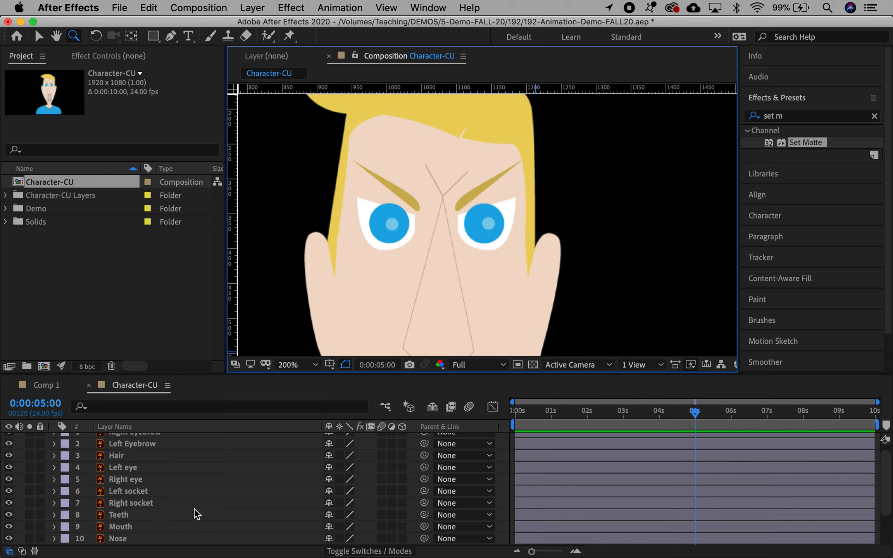
click(152, 491)
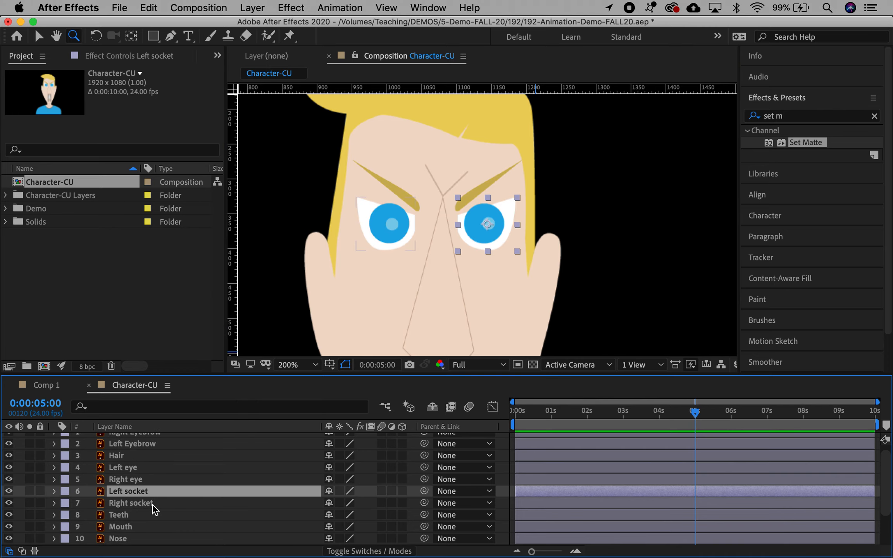
shift+click(151, 503)
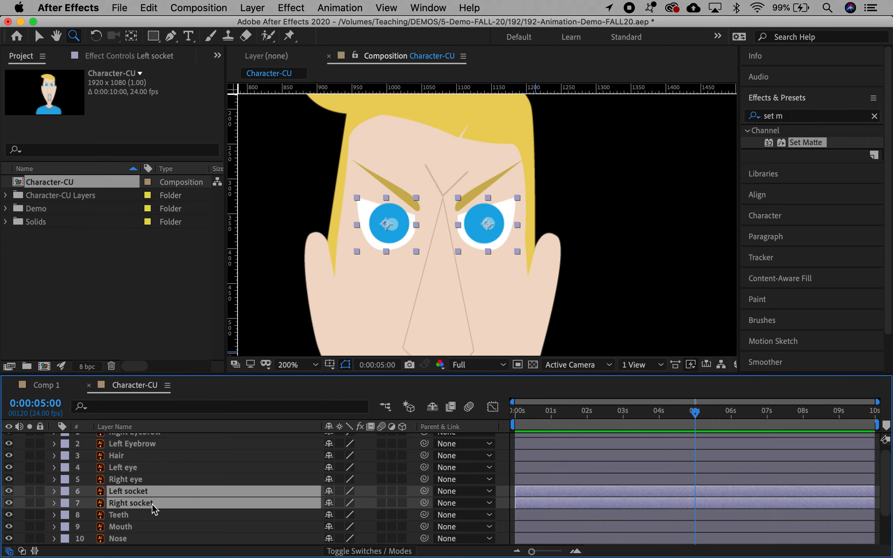
right_click(133, 491)
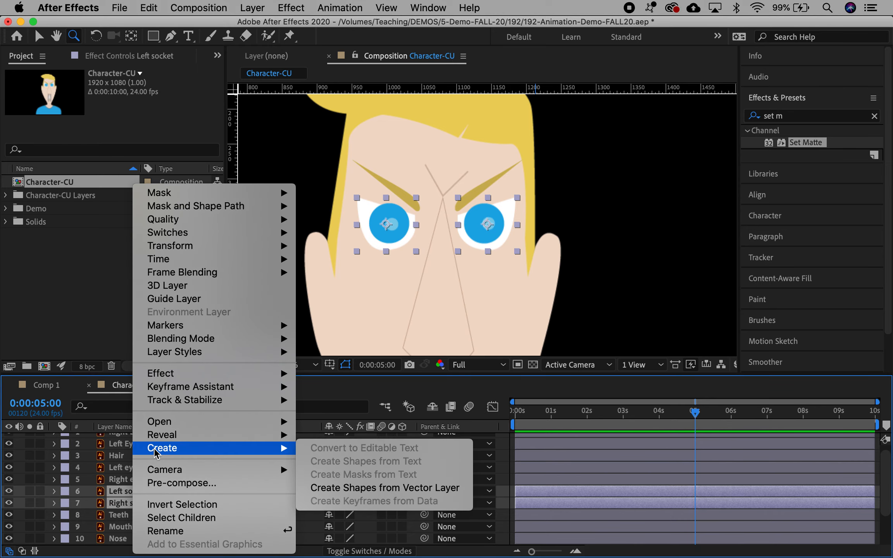
mouse_move(276, 448)
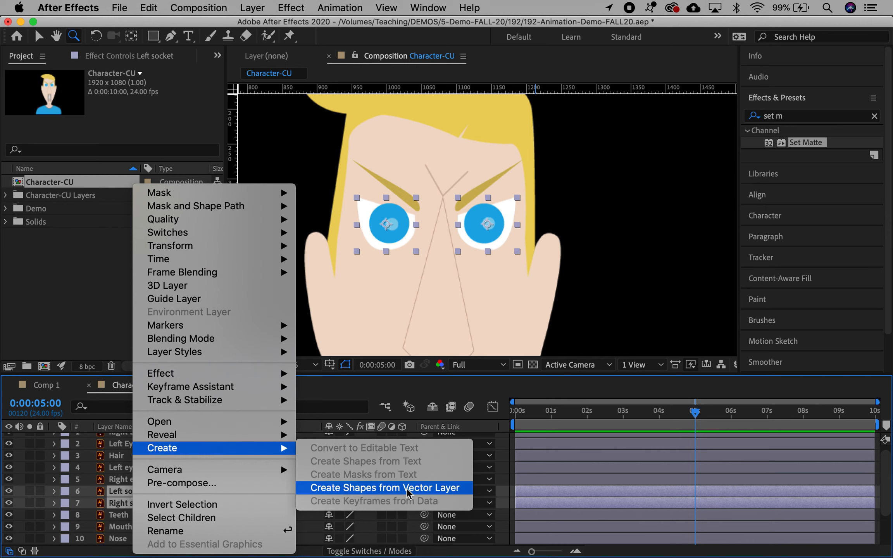
click(469, 492)
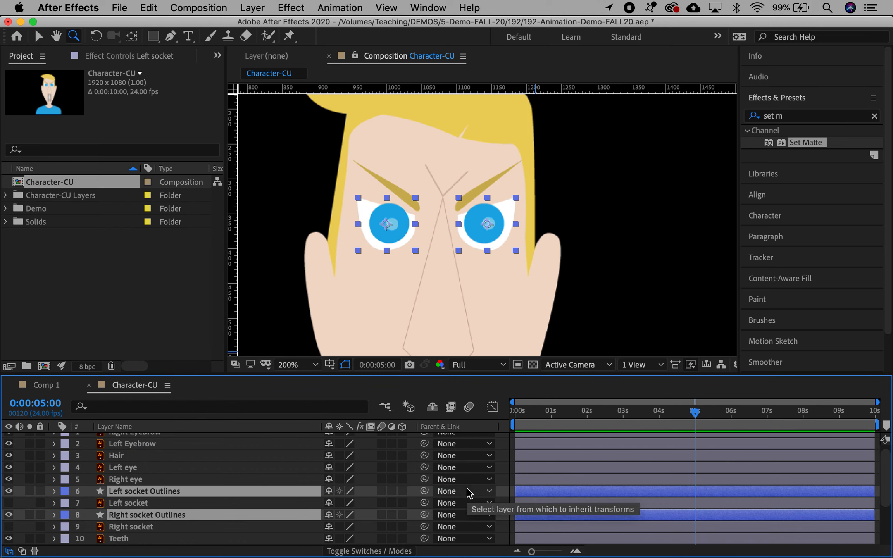
Mark the original Left socket and Right socket Illustrator layers as shy and hide shy layers in the timeline
click(135, 504)
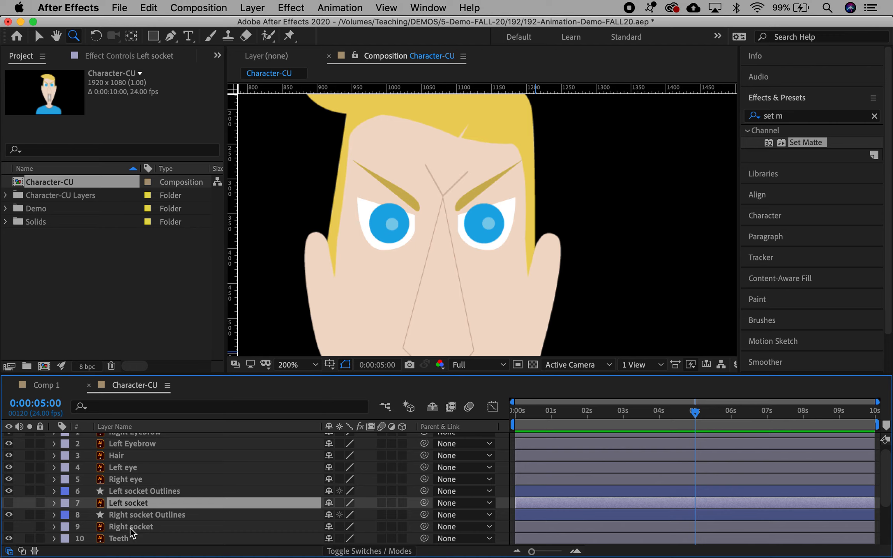
super+click(129, 527)
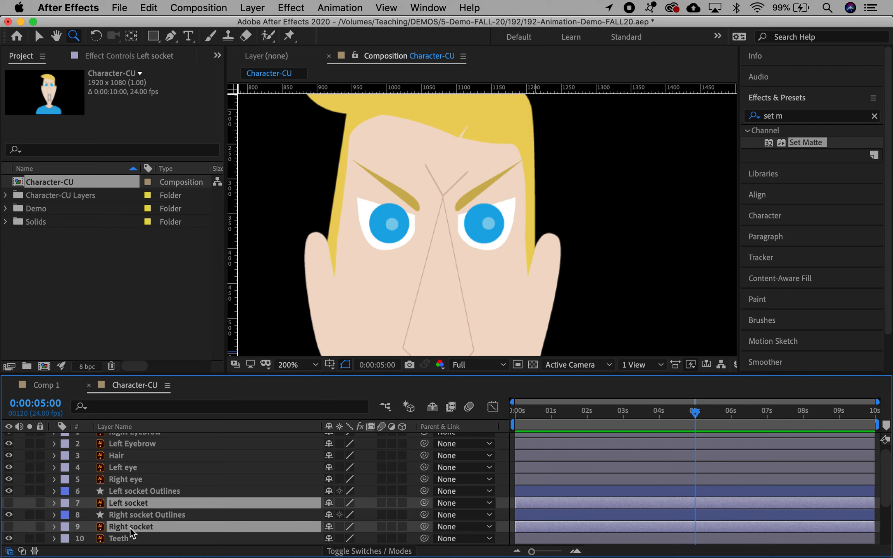
click(327, 527)
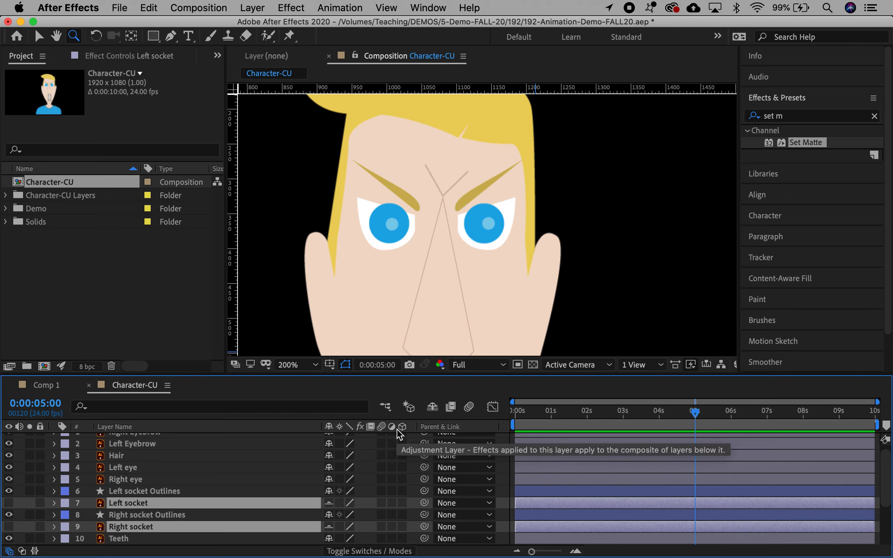
click(432, 406)
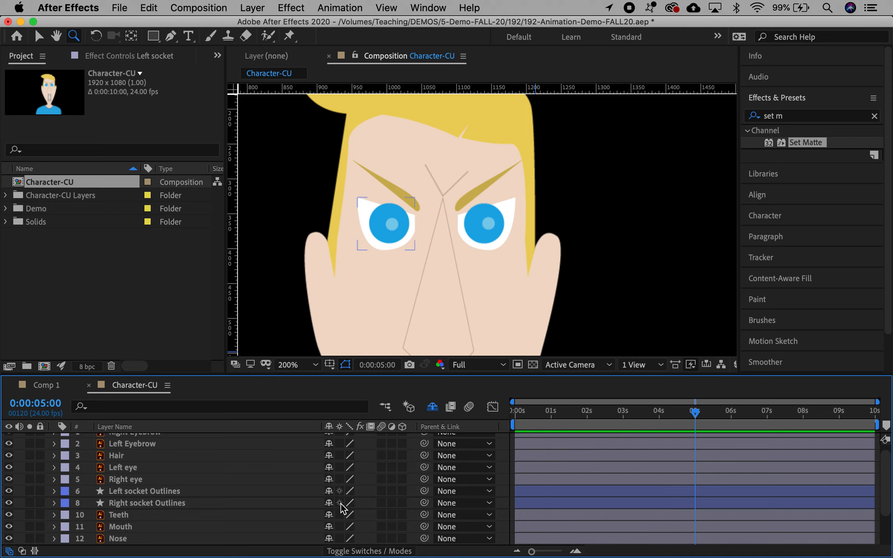
Enable continuous rasterization on the Left eye and Right eye layers, and apply the Set Matte effect to Left eye
click(340, 479)
click(340, 467)
click(140, 468)
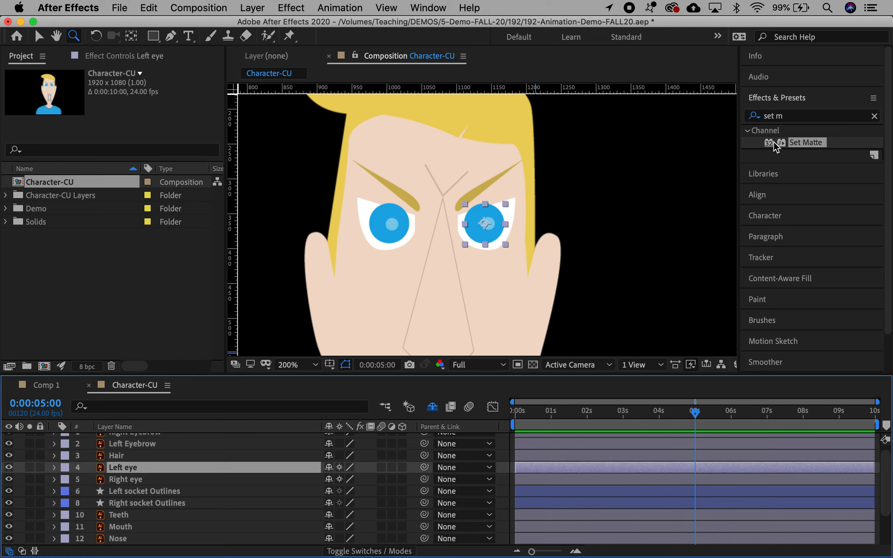
click(787, 118)
key(BackSpace)
key(BackSpace)
key(BackSpace)
key(BackSpace)
key(BackSpace)
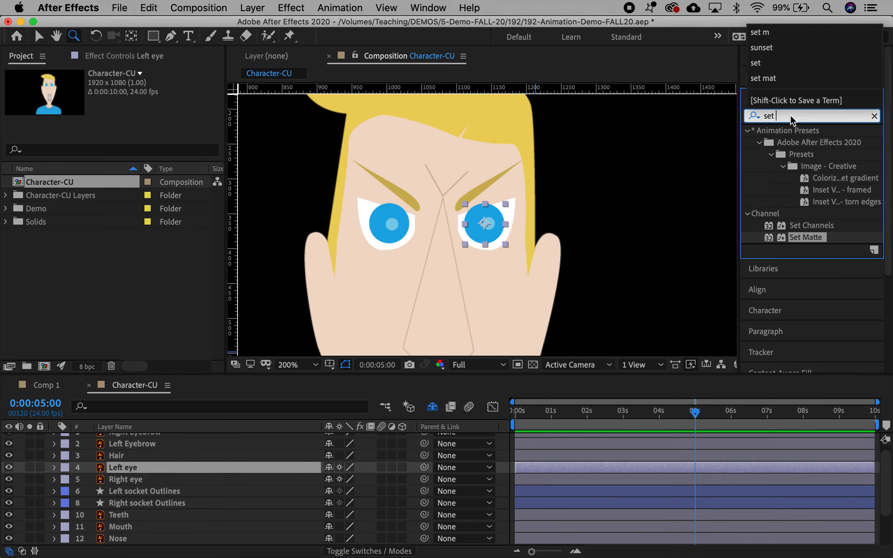
text(set)
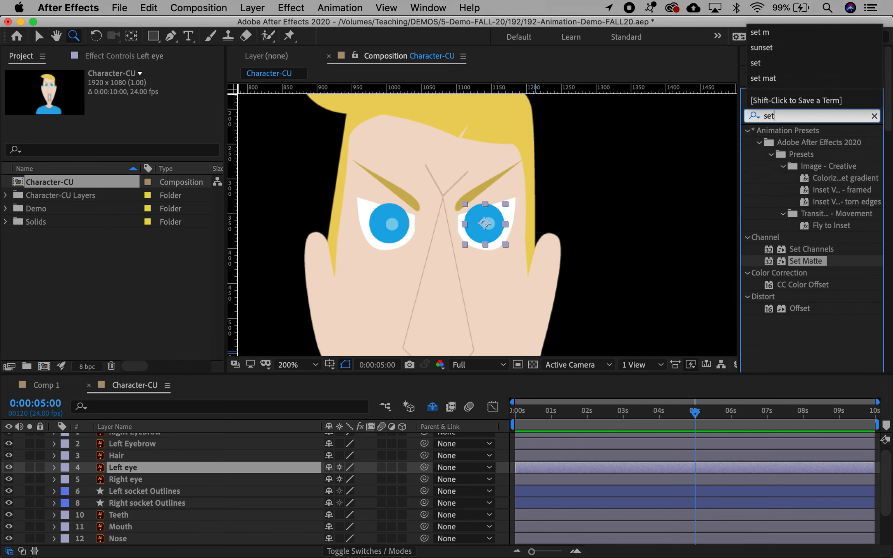
text( mat)
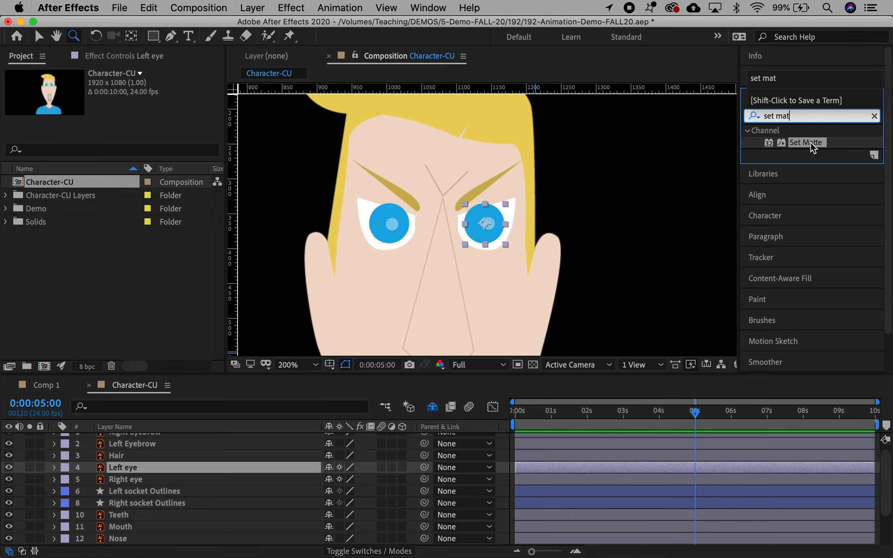
drag(768, 142, 140, 469)
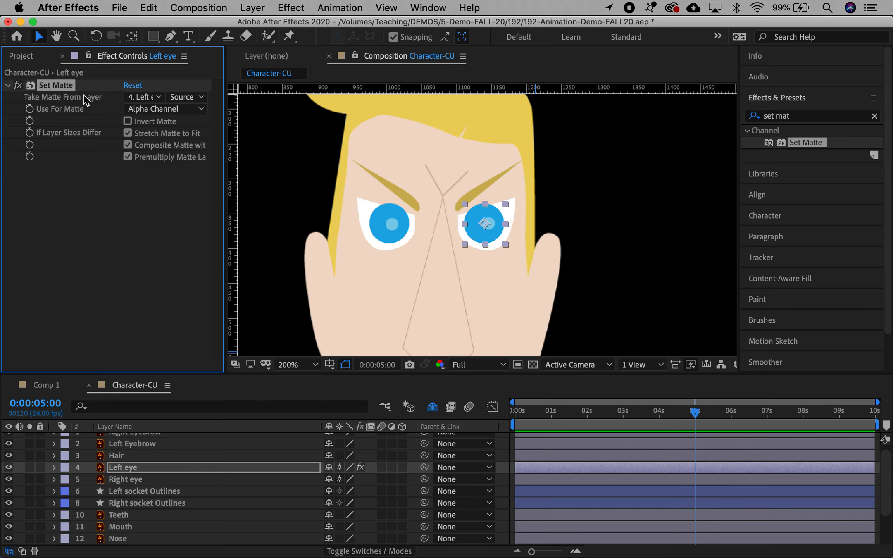
Set the Left eye's Set Matte effect to take its matte from 6. Left socket Outlines
click(146, 97)
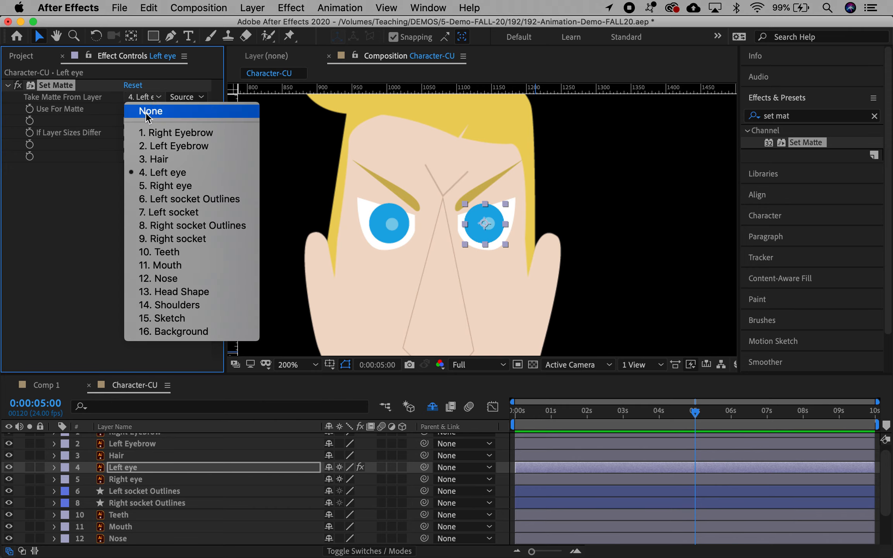
click(164, 198)
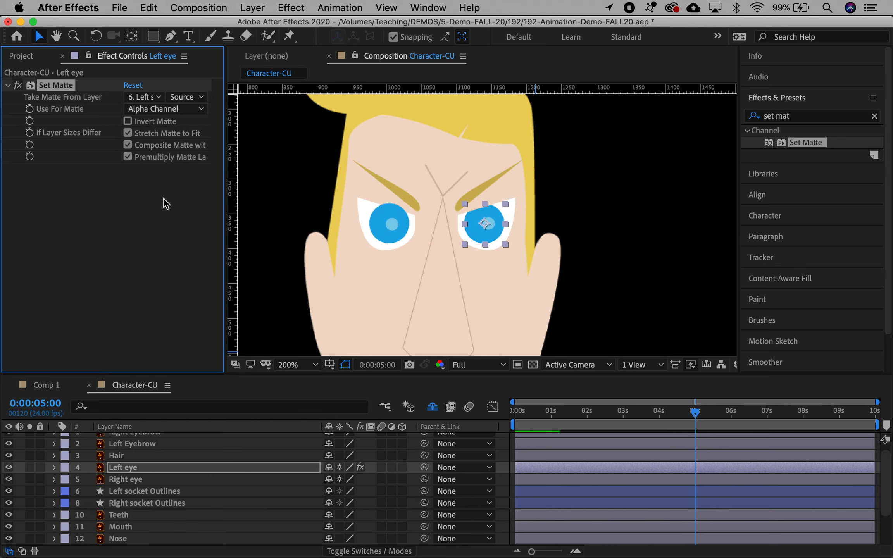
click(490, 309)
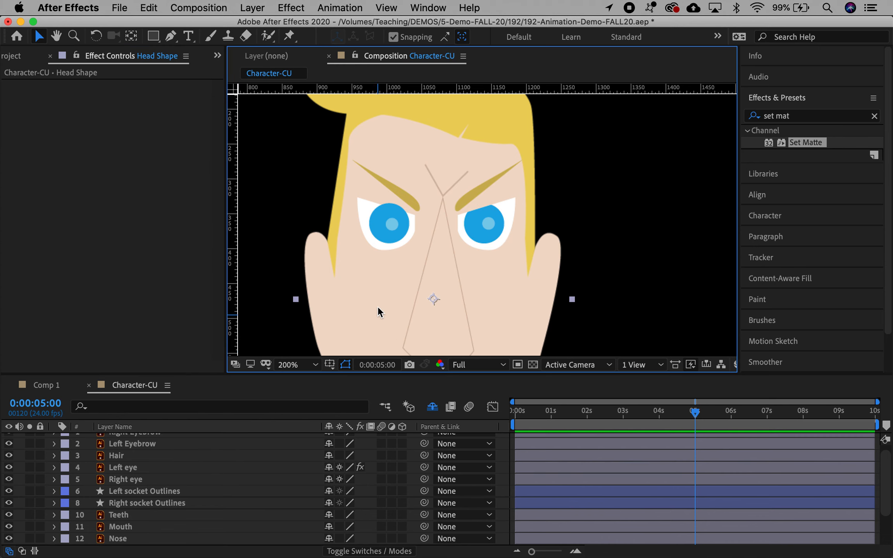
Test the Left eye's matte by raising its Y position to about 325, and undo the move
click(138, 468)
key(p)
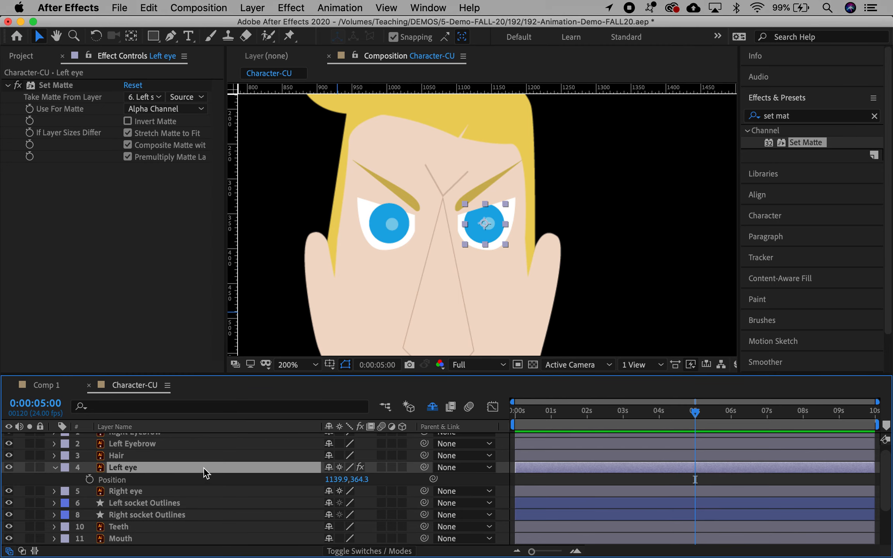
drag(363, 479, 331, 481)
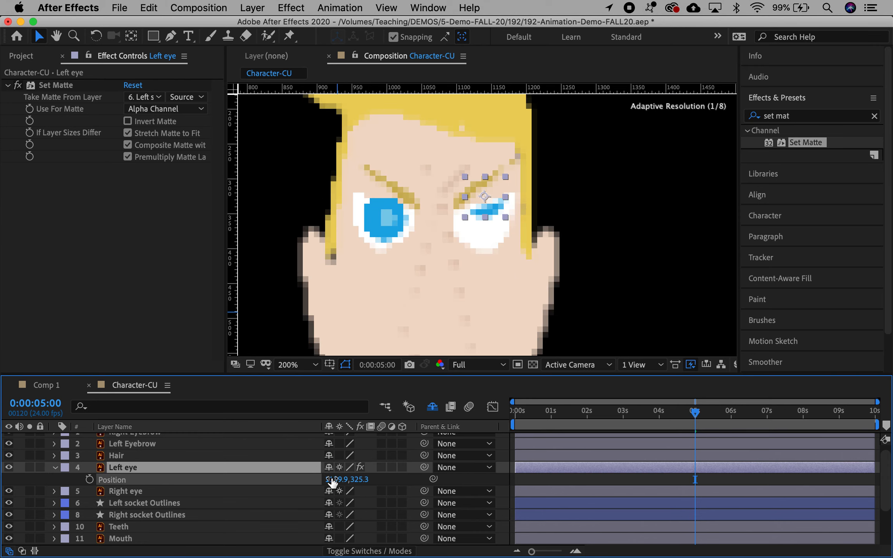
click(390, 335)
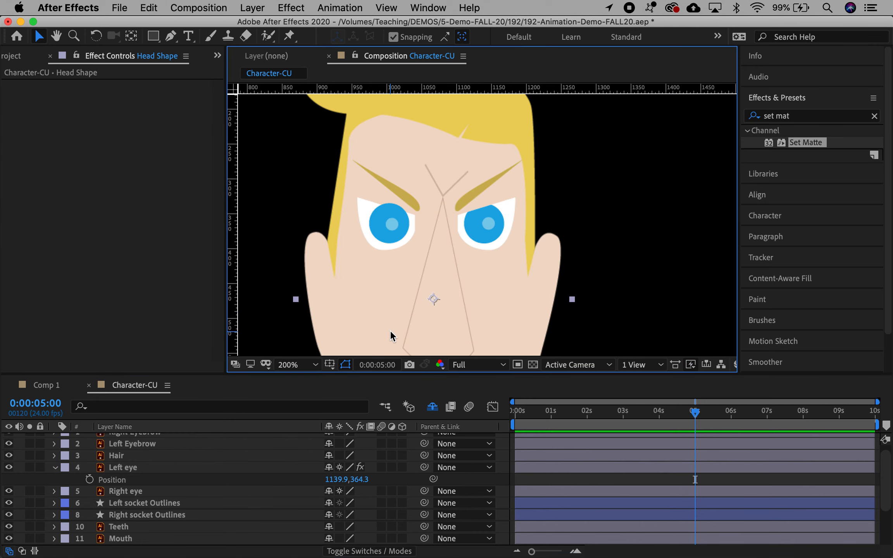
Apply Set Matte to the Right eye layer with 8. Right socket Outlines as its matte layer
click(134, 491)
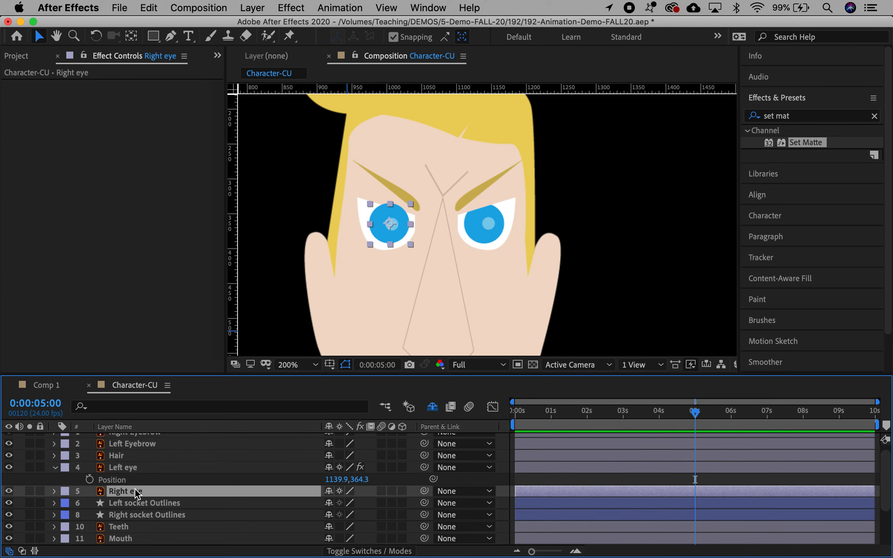
click(292, 8)
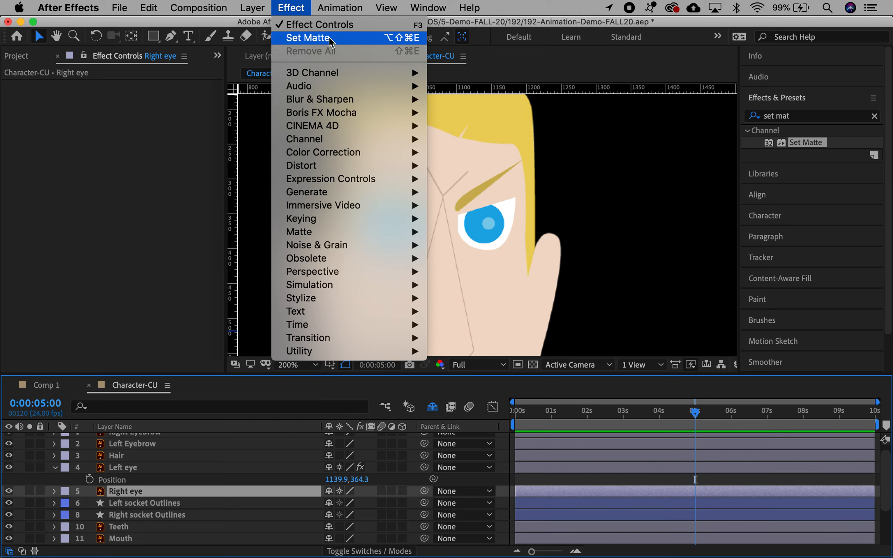
click(351, 38)
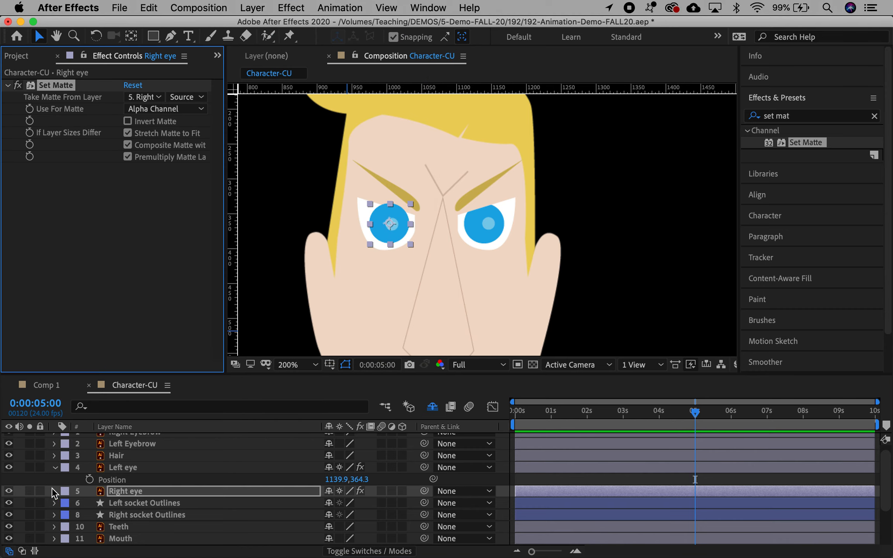
click(138, 491)
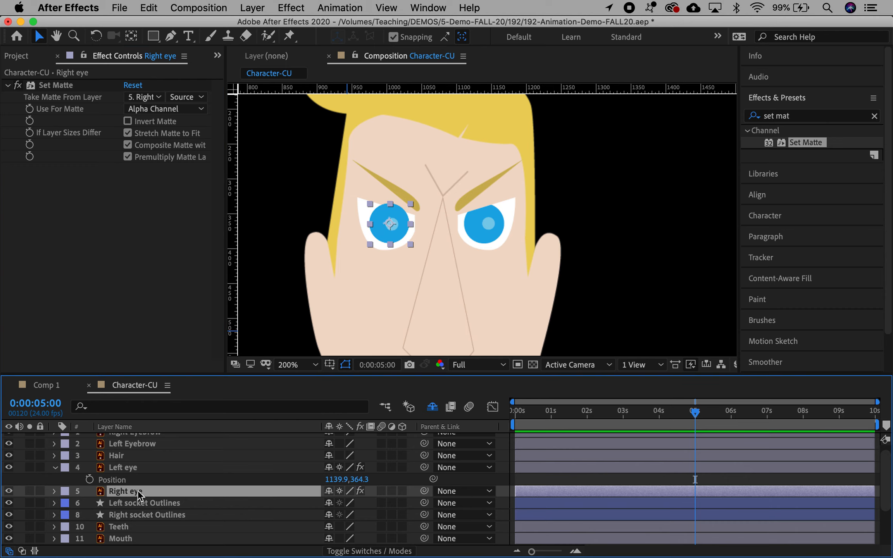
click(133, 97)
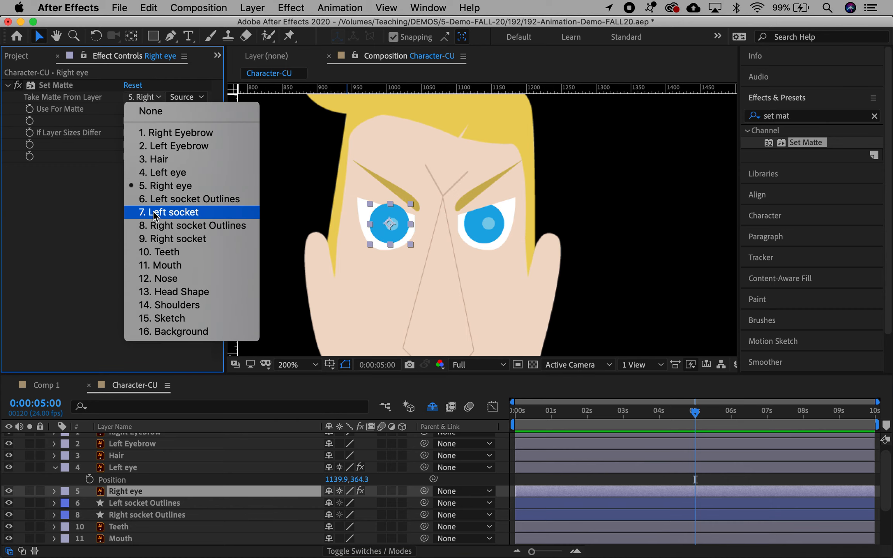
click(155, 228)
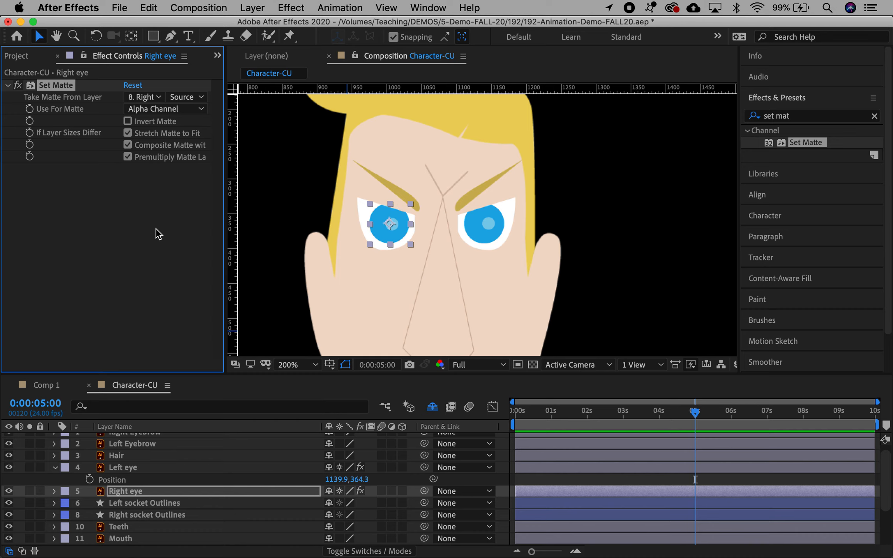
Test the Right eye's matte by raising its Y position to about 337, and undo the move
mouse_move(193, 556)
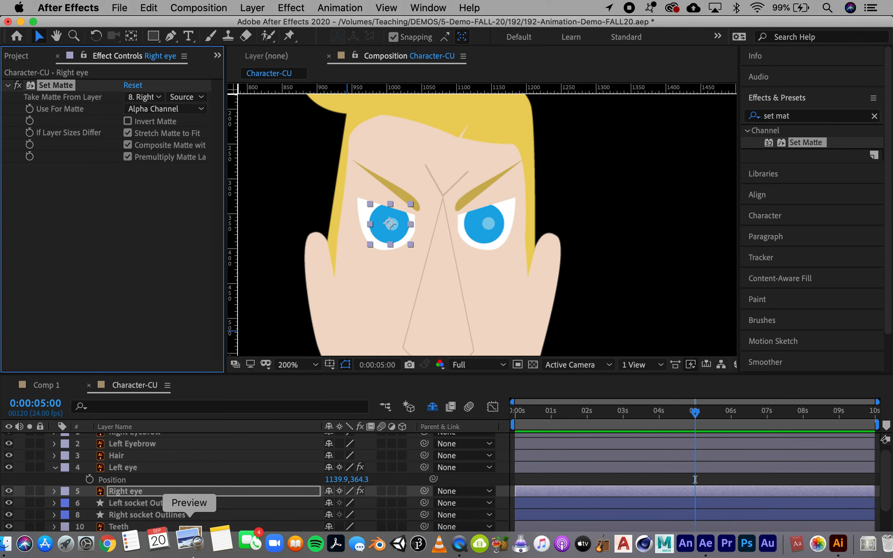
key(p)
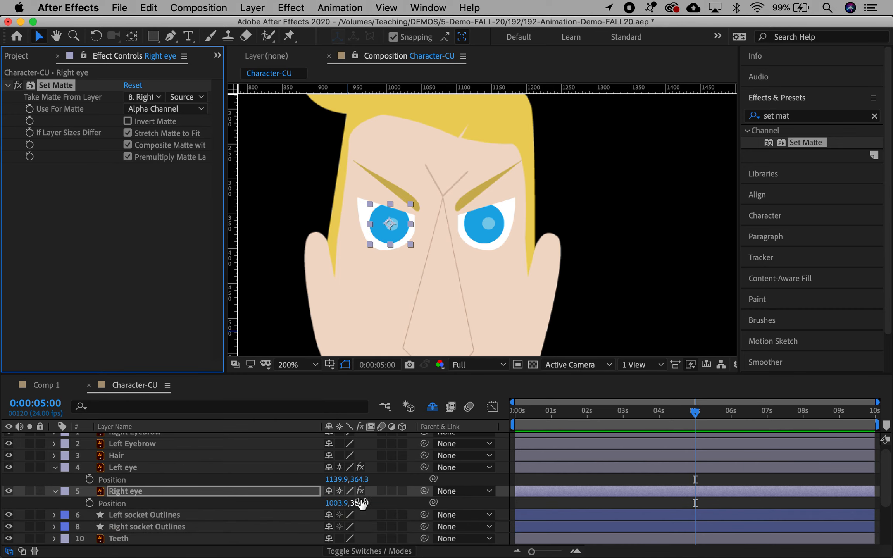
mouse_move(361, 503)
mouse_down()
mouse_move(377, 501)
mouse_move(344, 503)
mouse_up()
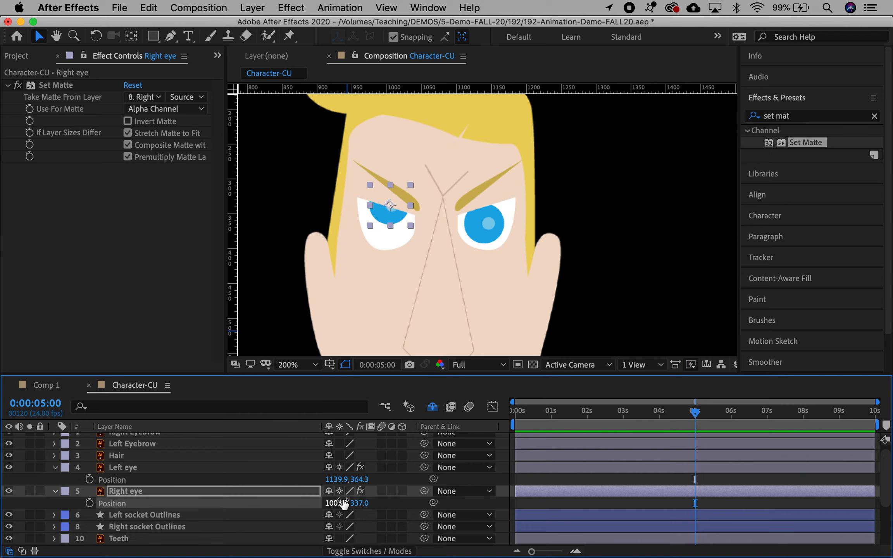
key(super+z)
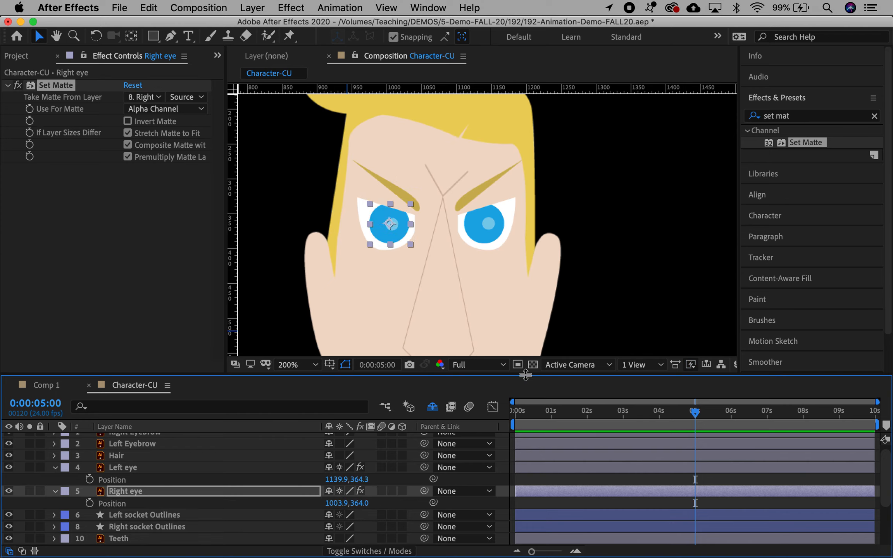
Create a shape layer from the Mouth vector layer
key(space)
drag(504, 303, 506, 153)
drag(506, 256, 505, 160)
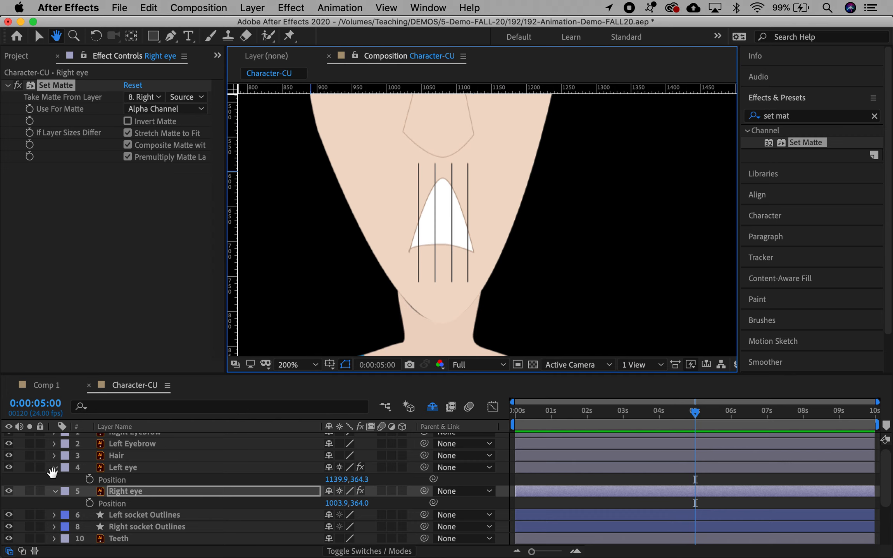
click(119, 503)
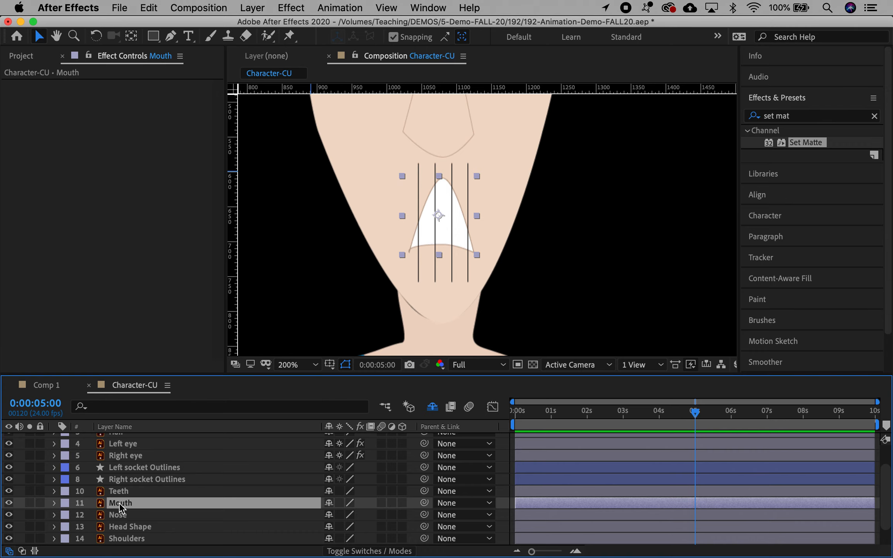
right_click(119, 503)
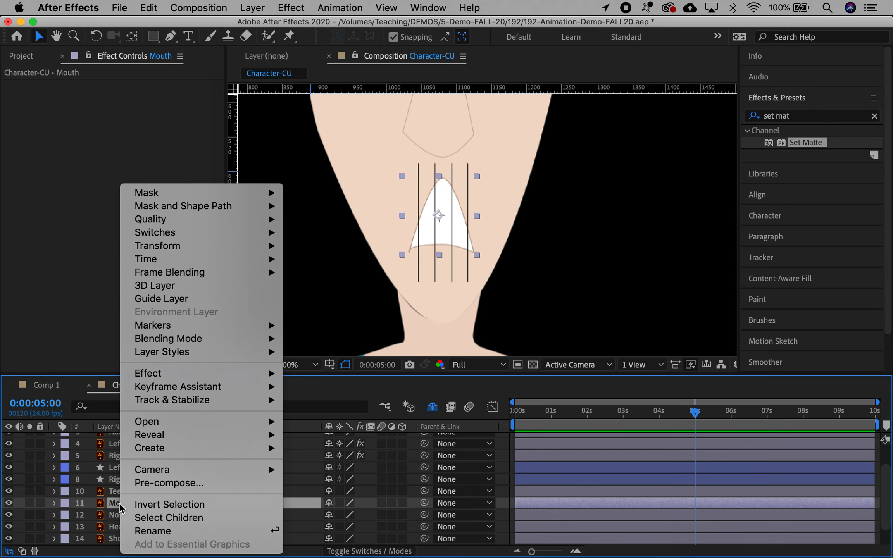
mouse_move(217, 450)
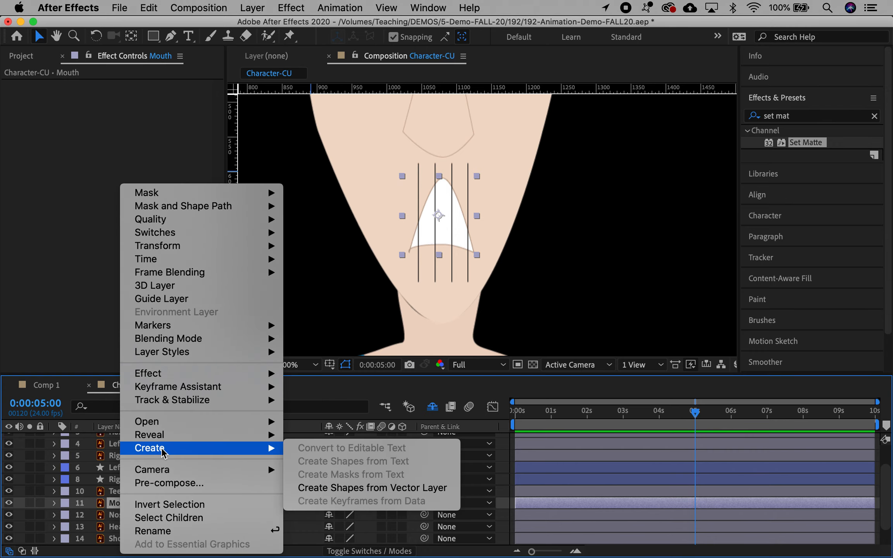
click(339, 487)
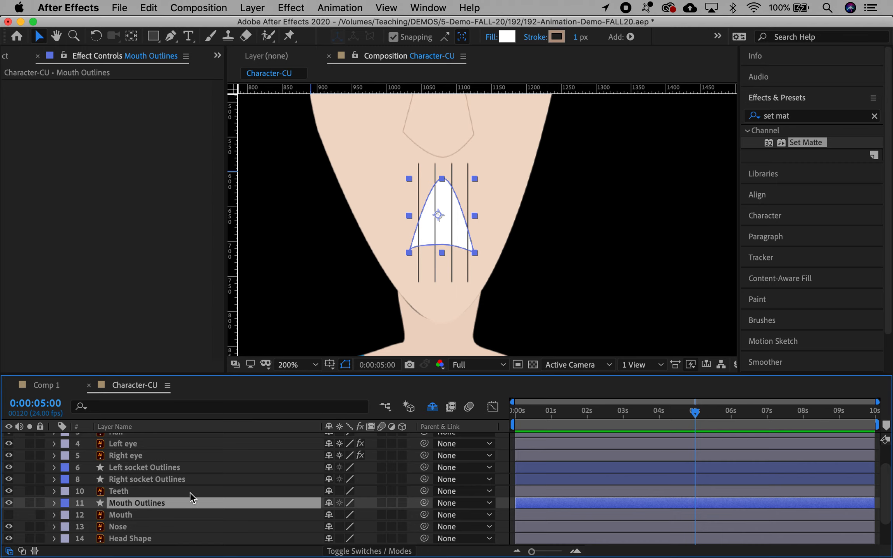
Mark the original Mouth layer as shy, and reveal the shy layers briefly before hiding them again
click(328, 517)
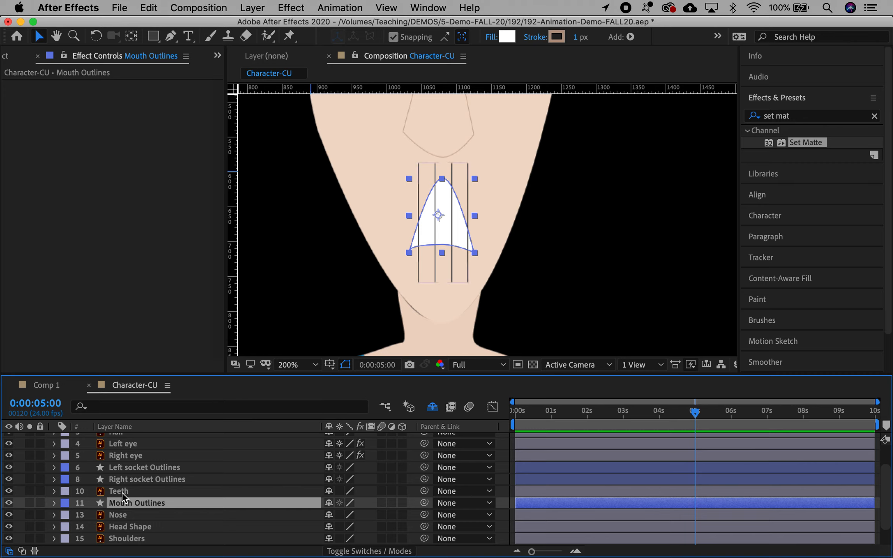
click(433, 406)
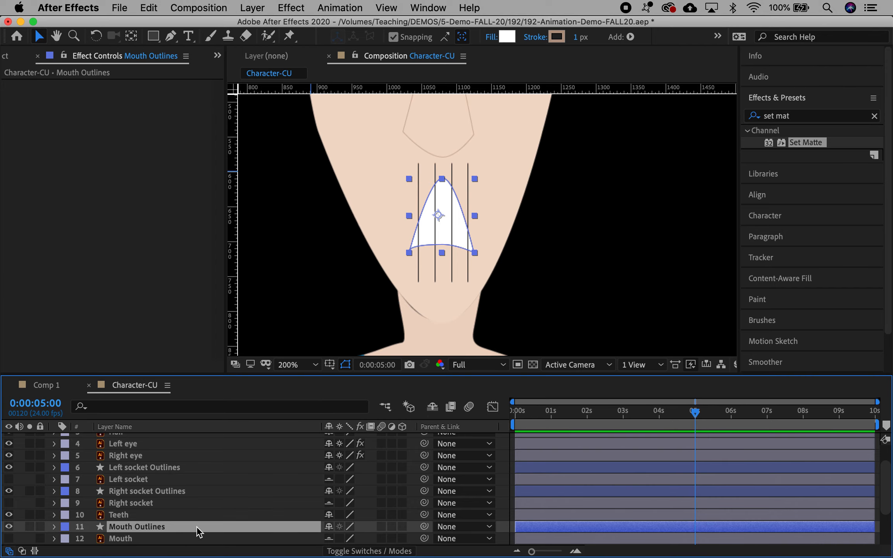
click(433, 408)
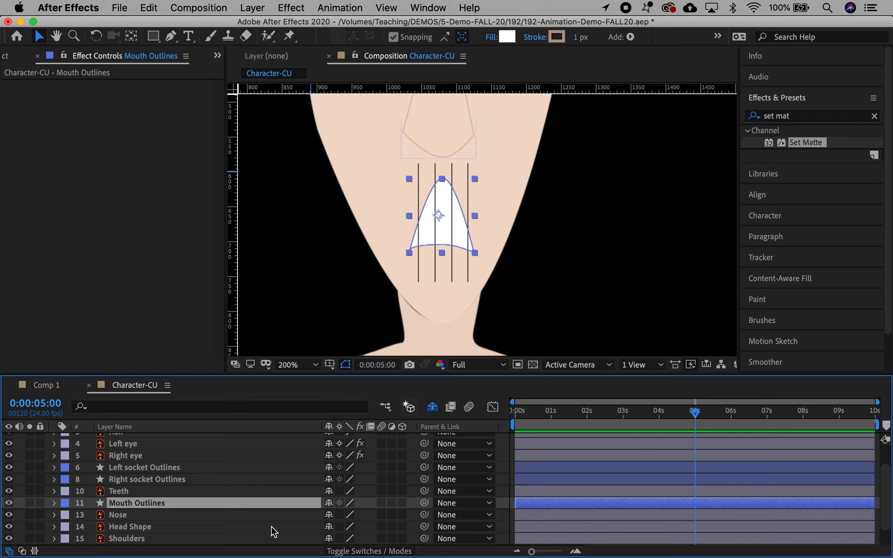
Turn on continuous rasterization for the Teeth layer and apply Set Matte to it with 11. Mouth Outlines as its matte layer
click(340, 506)
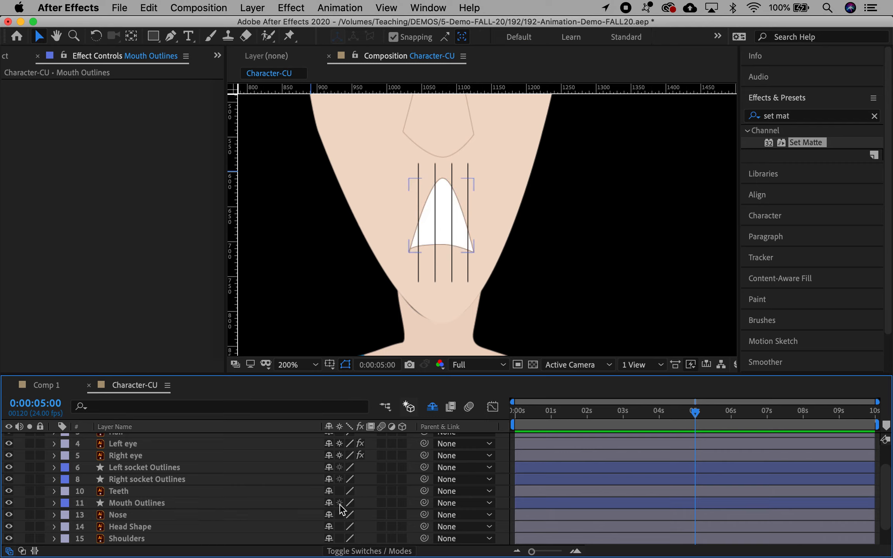
click(339, 490)
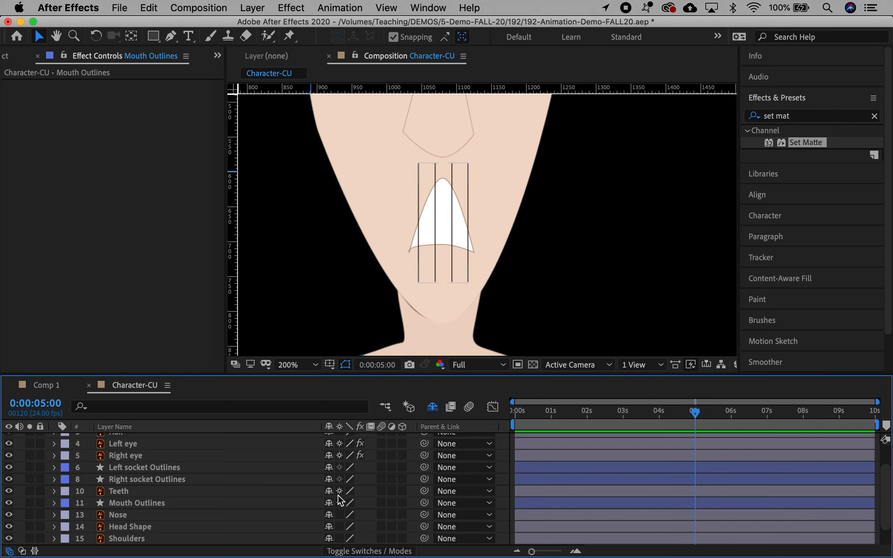
click(116, 491)
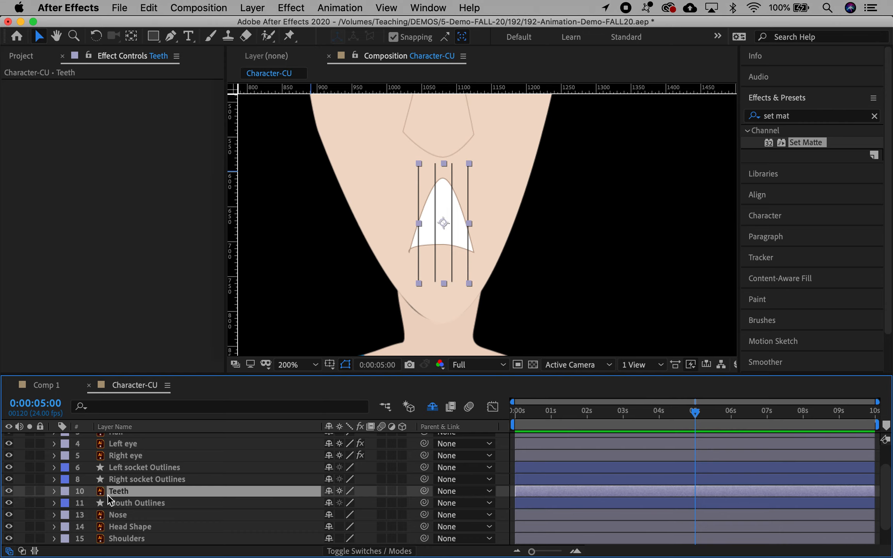
click(290, 8)
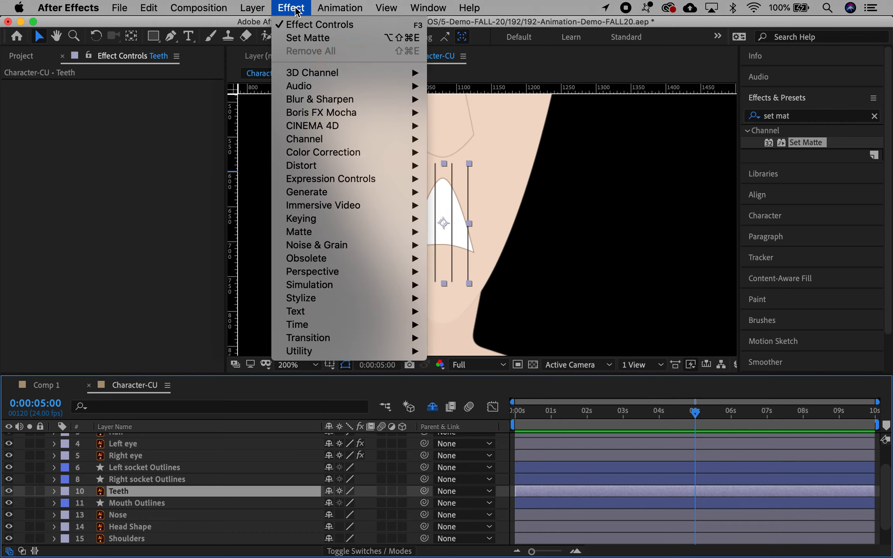
click(297, 38)
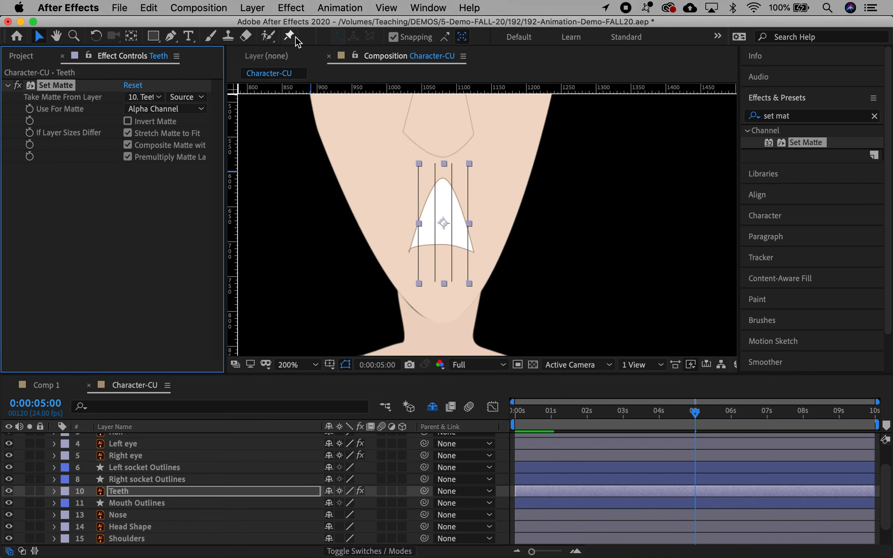
click(141, 97)
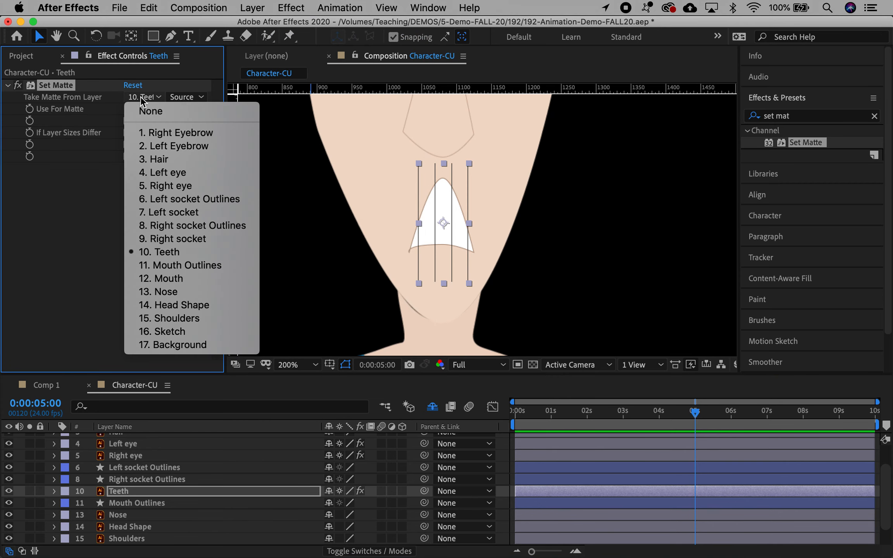
click(174, 265)
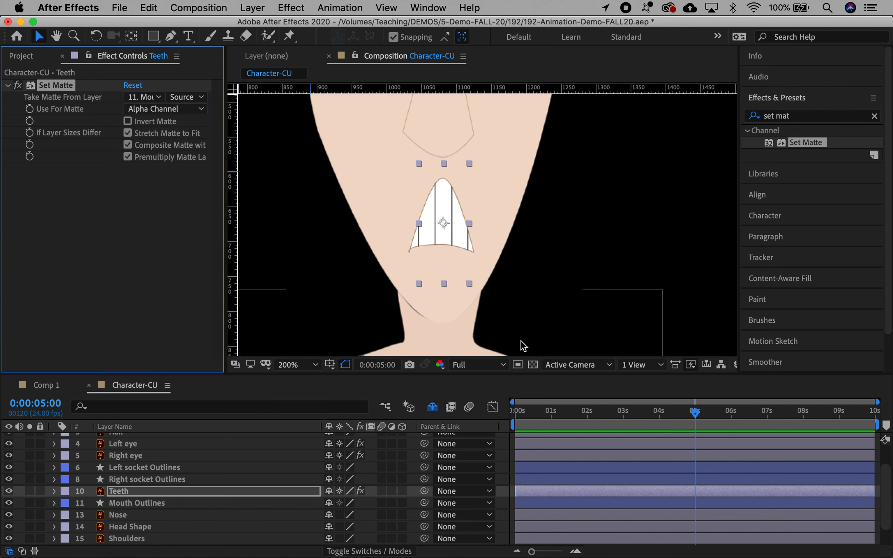
Add a first Path keyframe at 0:00:05:00 to Path 1 in Group 1 of the Mouth Outlines layer
click(162, 504)
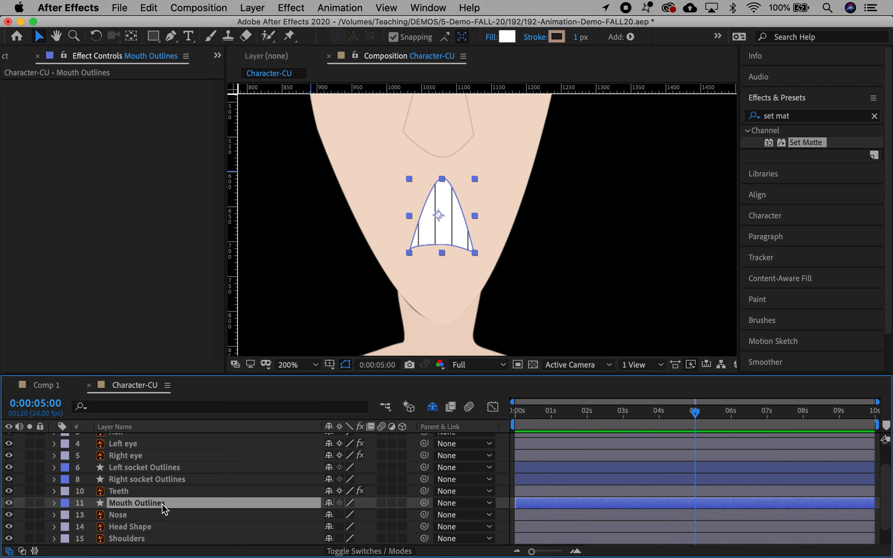
click(54, 503)
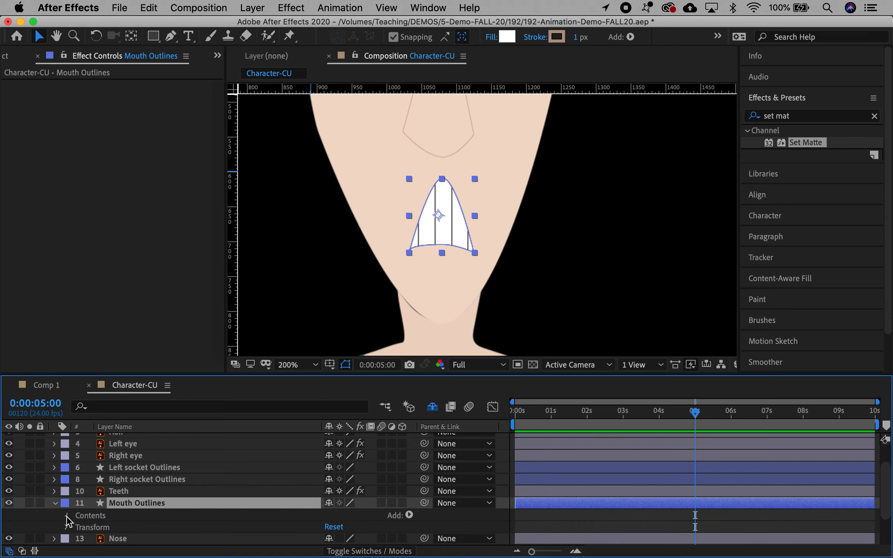
click(68, 516)
click(80, 527)
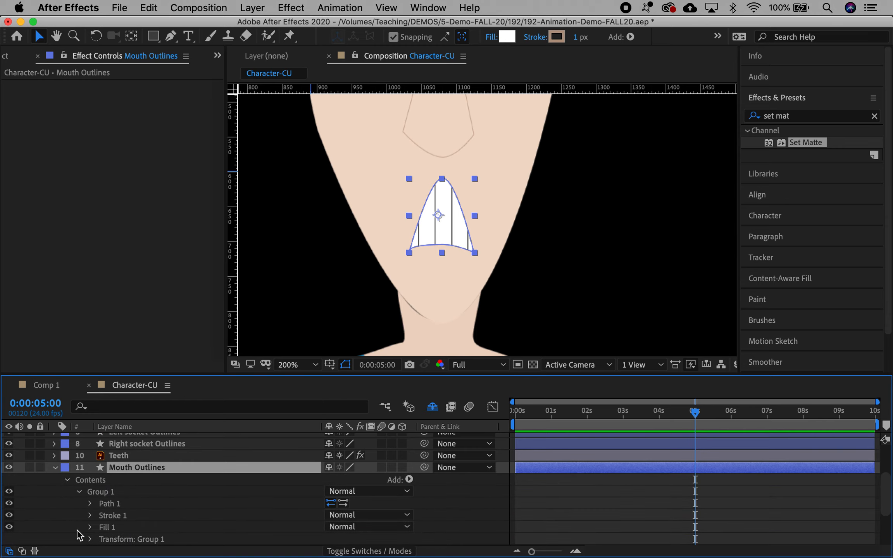
click(89, 503)
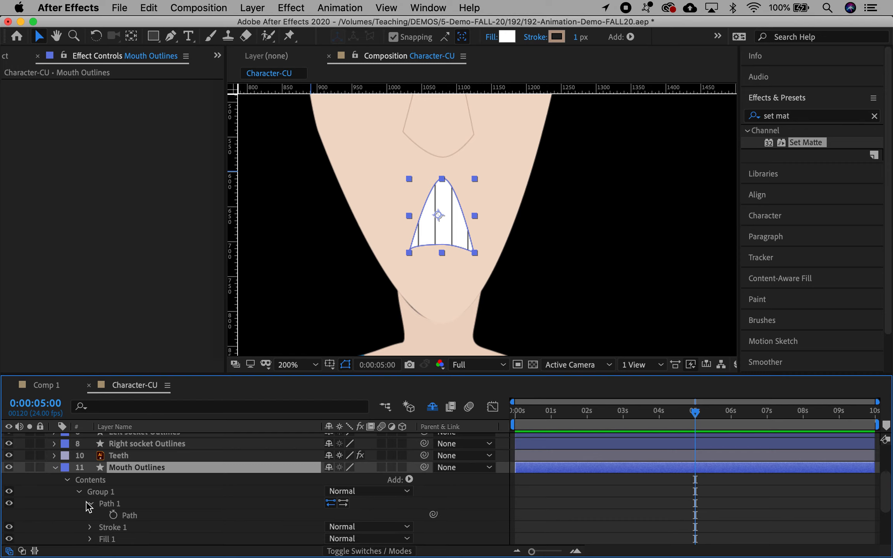
click(129, 515)
click(112, 514)
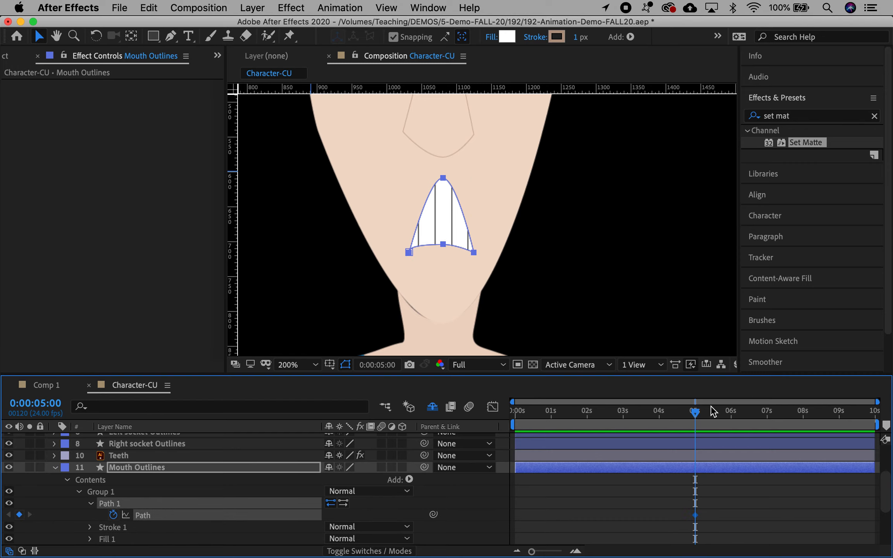
Add a Path keyframe at 0:00:05:12 and lower the mouth's top centre point to make the opening shorter
drag(692, 413, 712, 411)
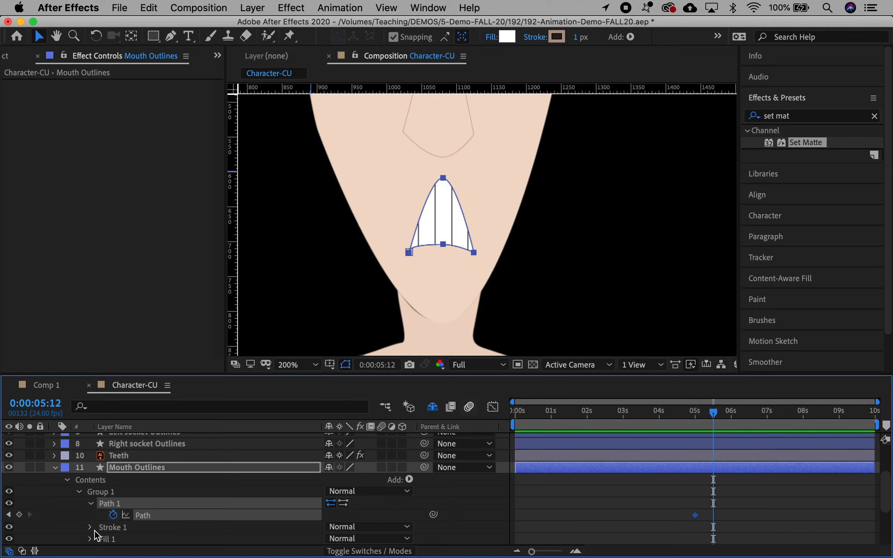
click(19, 515)
click(473, 250)
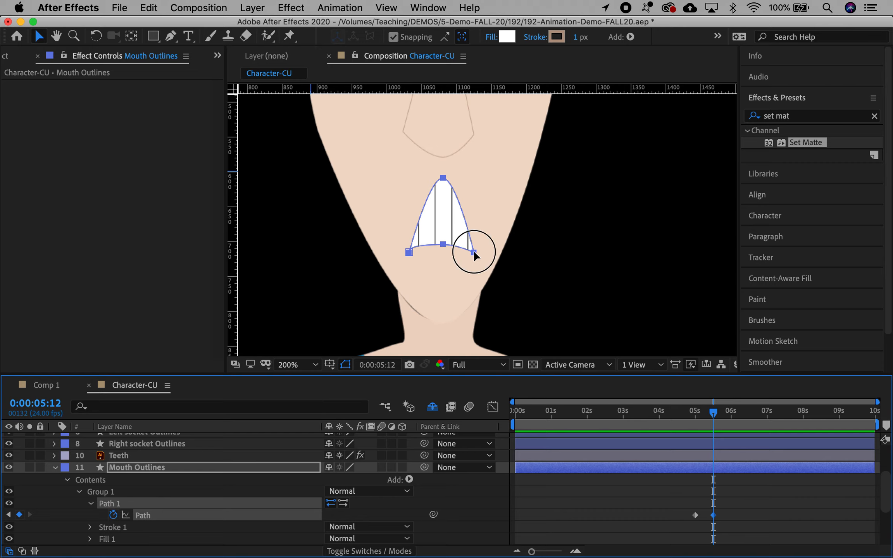
drag(442, 180, 442, 219)
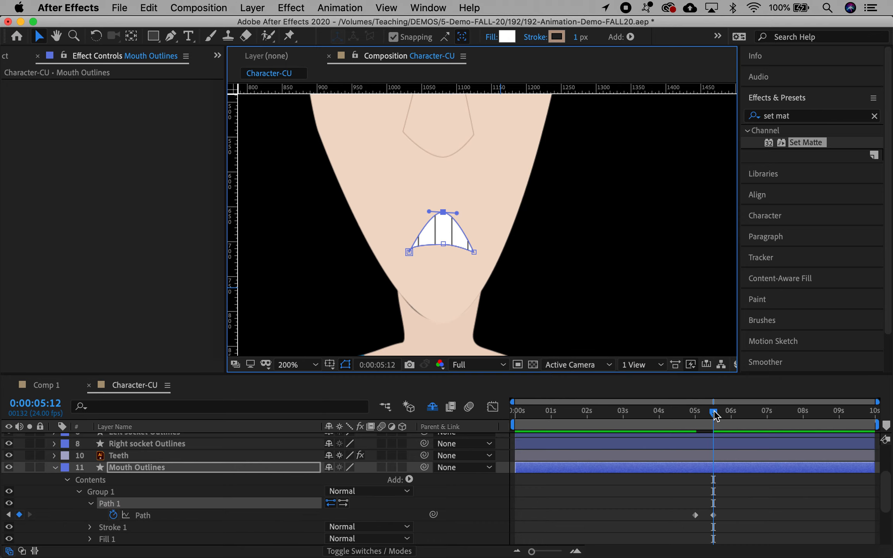
Hold the shortened mouth shape with another Path keyframe at 0:00:06:00
mouse_move(712, 414)
mouse_down()
mouse_move(682, 417)
mouse_move(713, 409)
mouse_up()
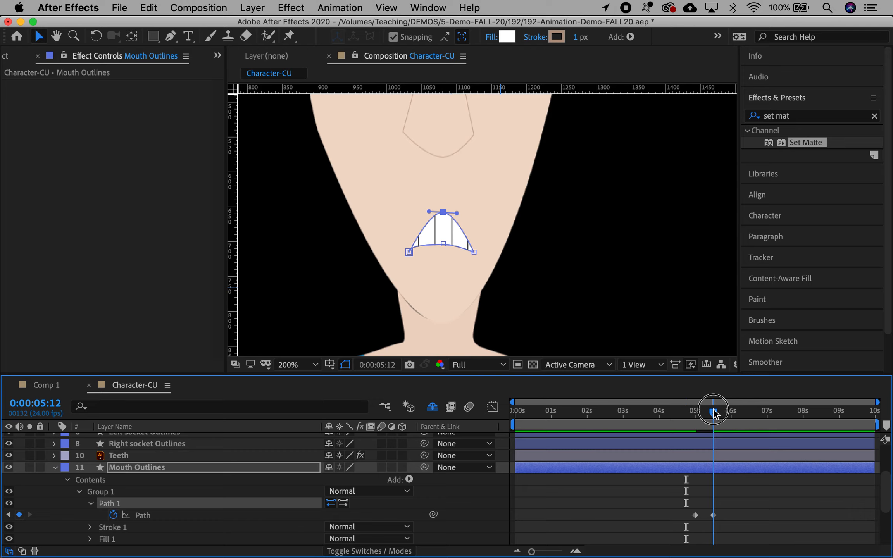
click(714, 516)
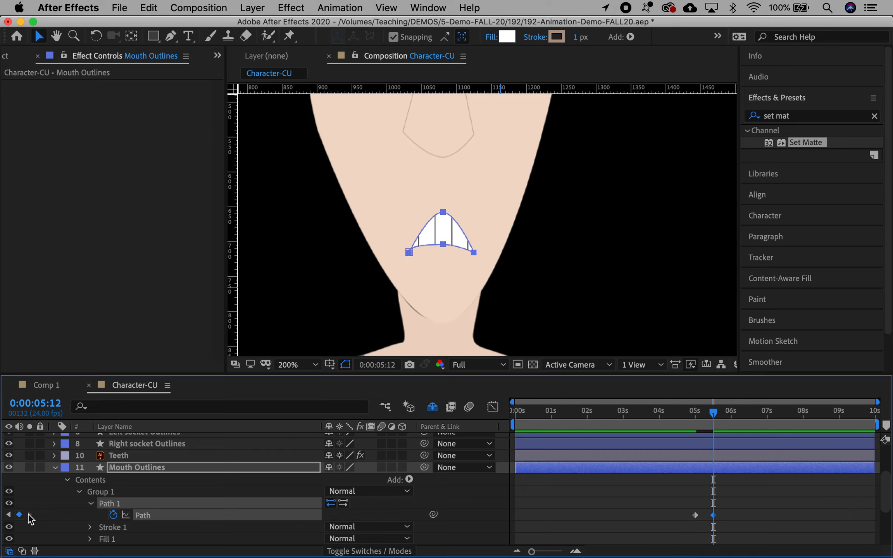
scroll(378, 457, up, 2)
drag(715, 412, 731, 416)
scroll(646, 485, down, 5)
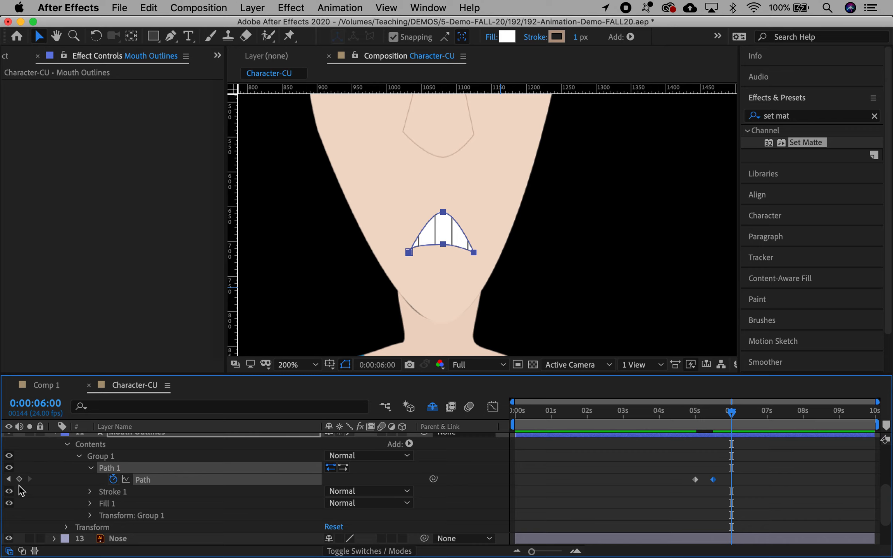
click(19, 480)
Add a Path keyframe at 0:00:06:12 and raise both corners of the mouth above its top centre point
drag(731, 414, 749, 420)
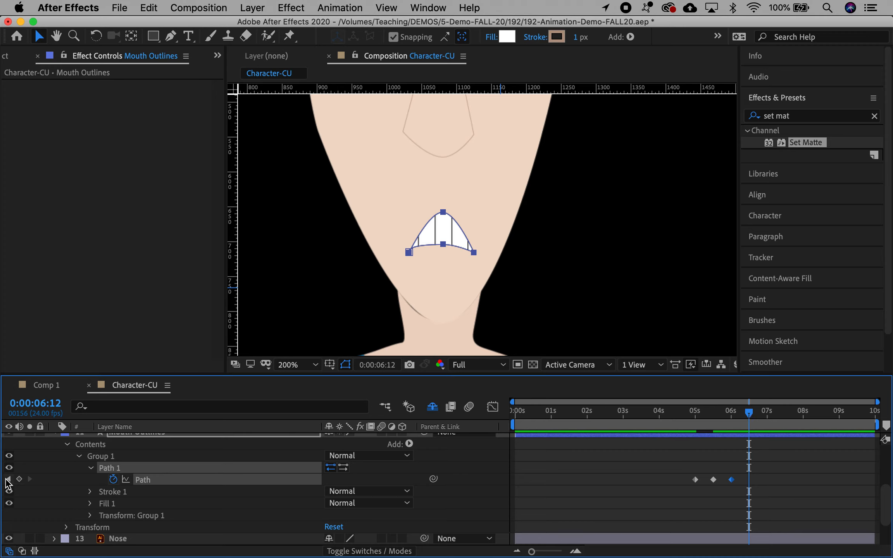
click(19, 480)
click(475, 254)
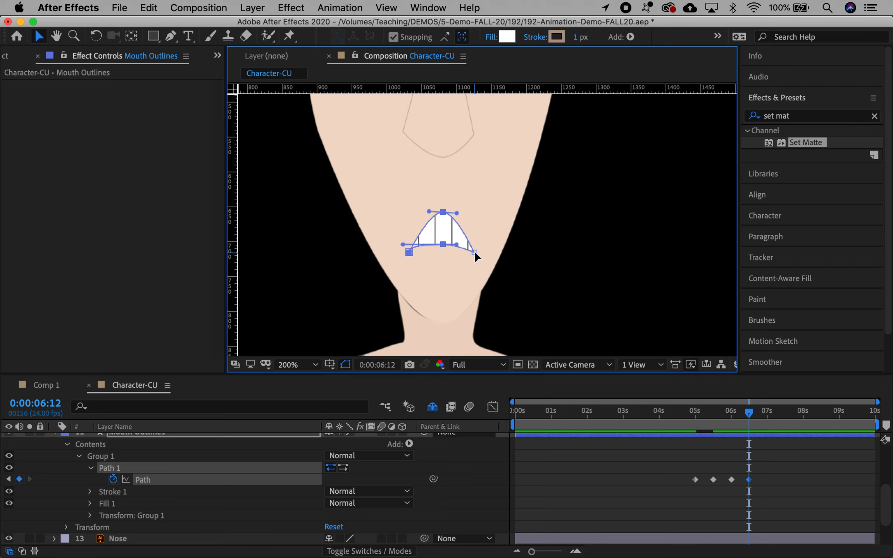
drag(474, 250, 482, 215)
drag(407, 250, 399, 202)
drag(482, 216, 482, 203)
Shape the mouth into a wide smile by lowering its bottom centre point, moving the corners outward and widening the bottom curve's handles
drag(443, 244, 443, 258)
drag(400, 202, 397, 197)
click(483, 203)
drag(483, 203, 420, 212)
click(443, 212)
drag(444, 259, 472, 264)
drag(404, 264, 407, 264)
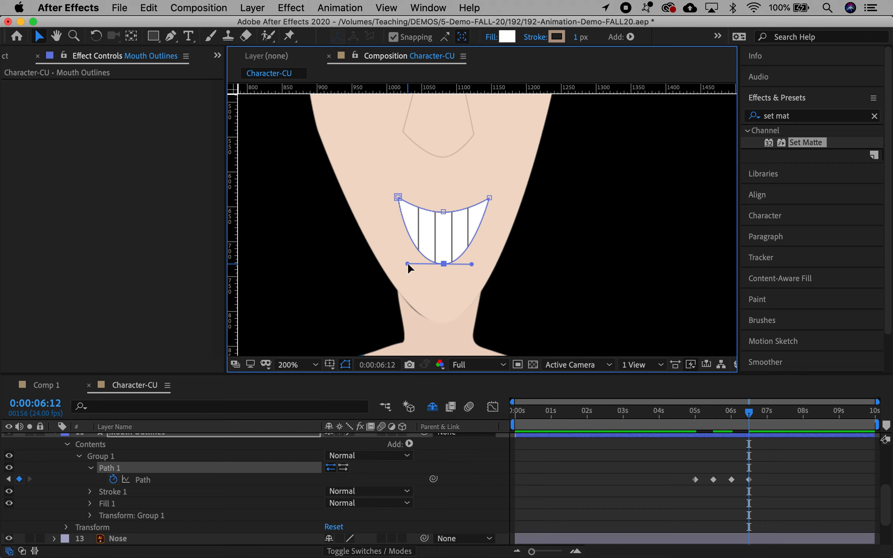
Set the work area from 0:00:05:00 to 0:00:06:12 and preview the mouth animation
click(750, 413)
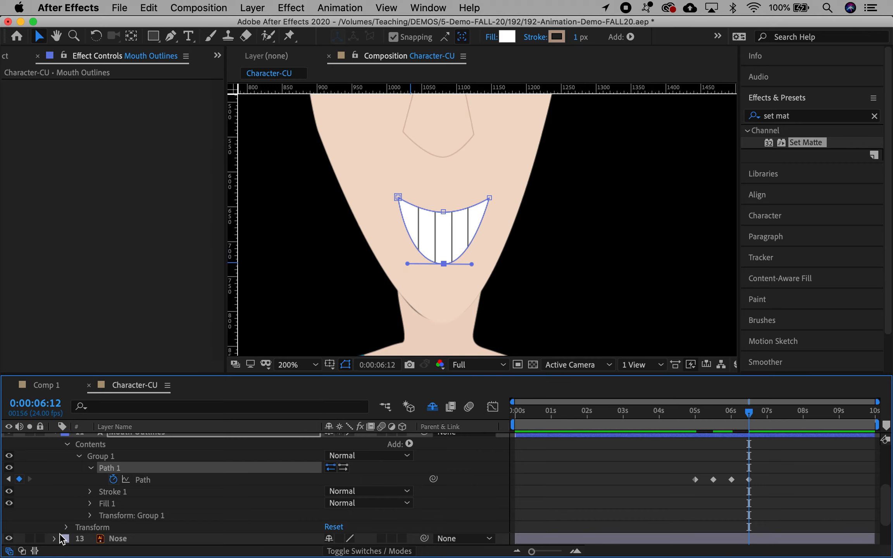
click(9, 479)
click(8, 479)
click(8, 479)
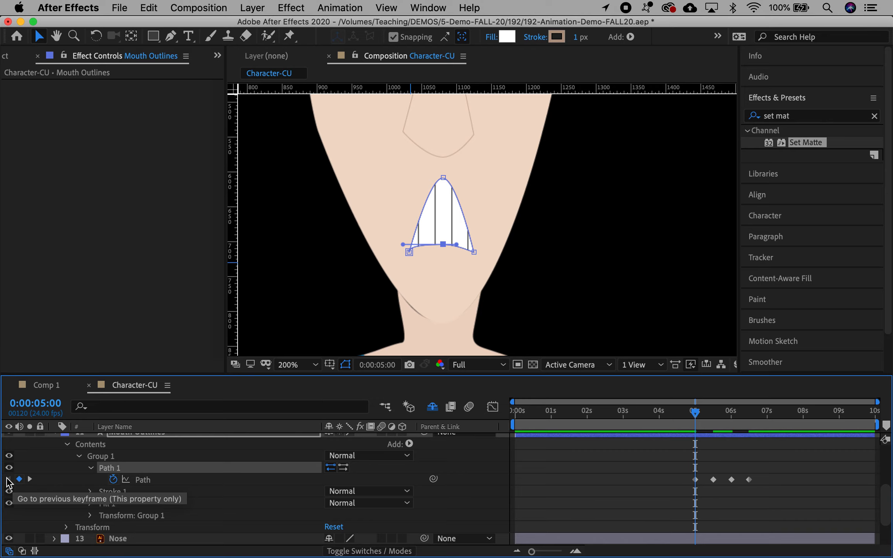
key(b)
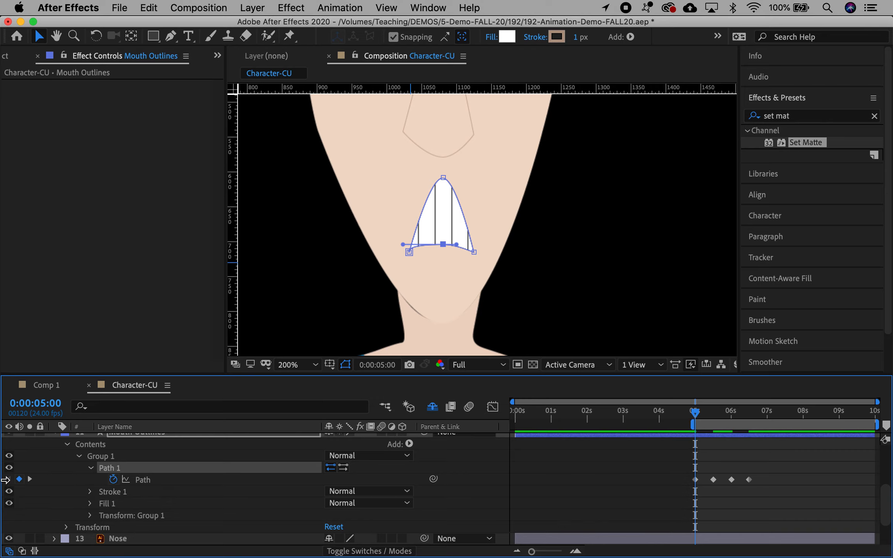
click(30, 479)
click(30, 480)
click(30, 480)
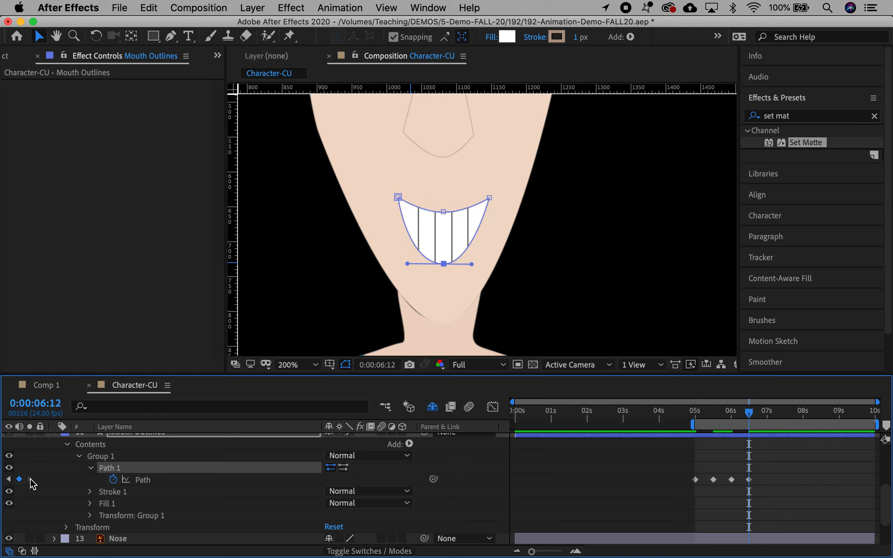
key(n)
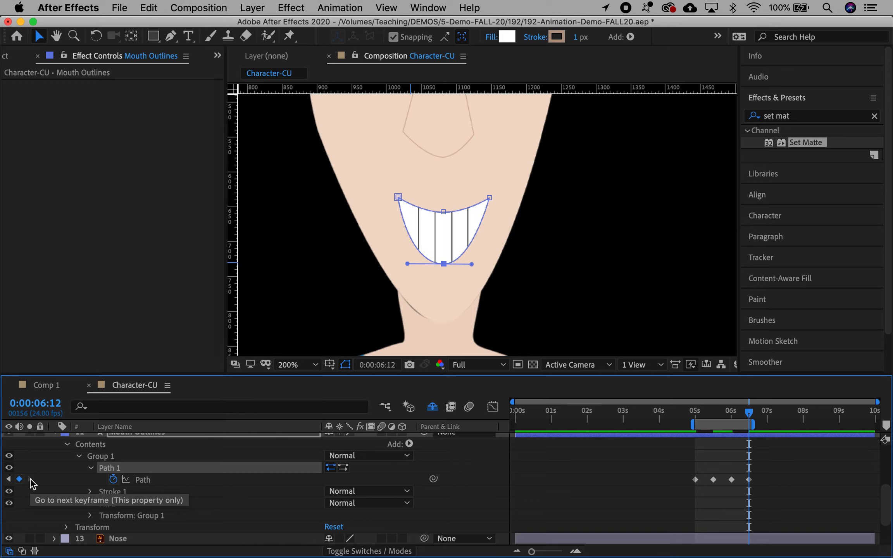
key(space)
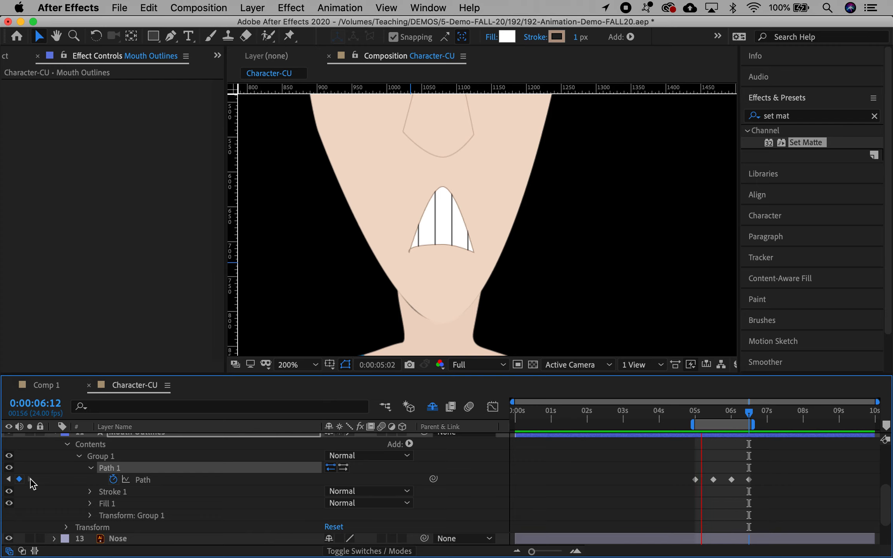
Widen the work area to run from about 4 seconds to 7 seconds and preview the mouth animation
key(space)
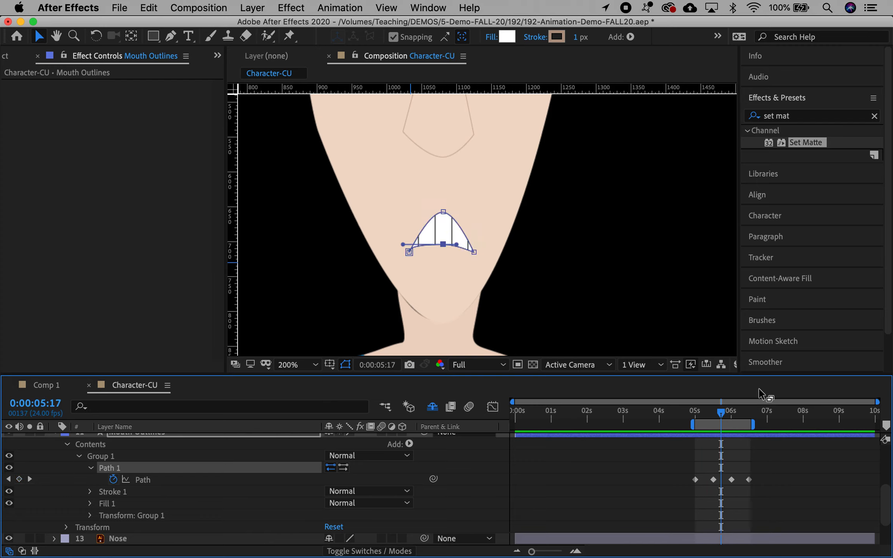
drag(750, 423, 768, 424)
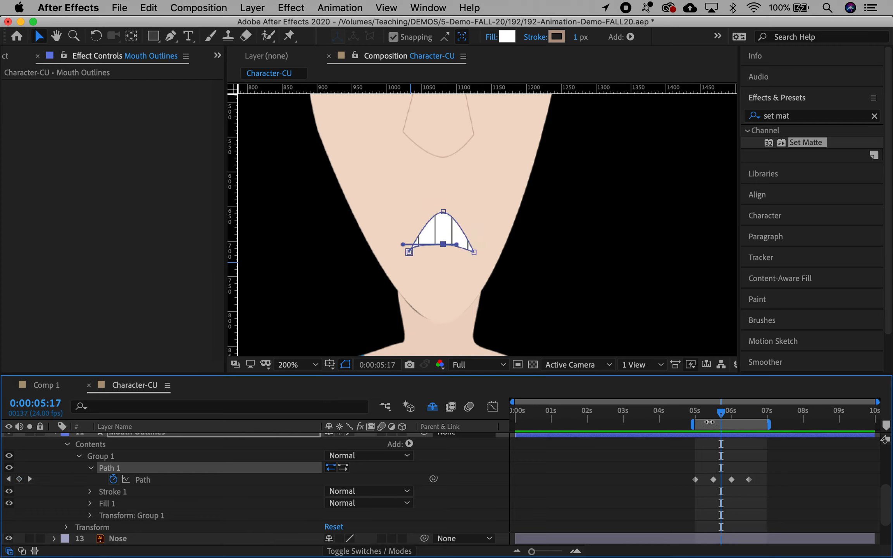
drag(689, 424, 661, 424)
key(space)
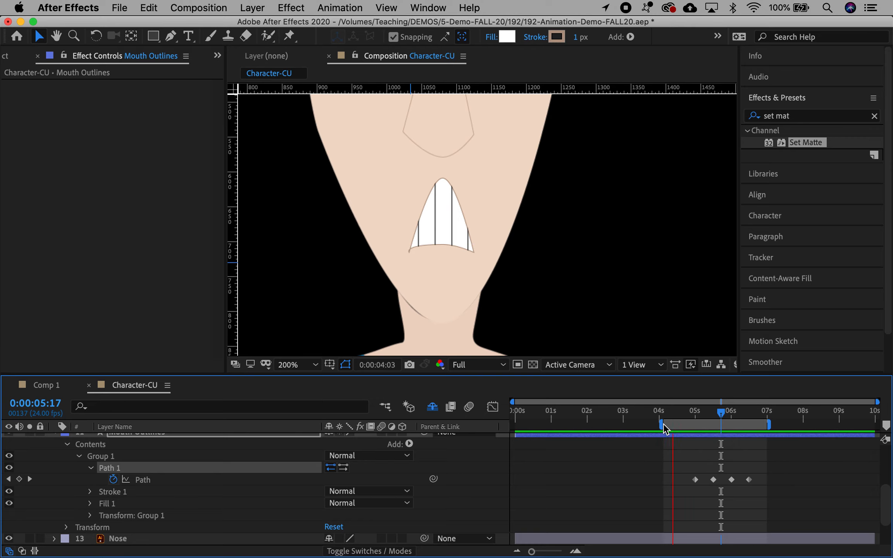
key(space)
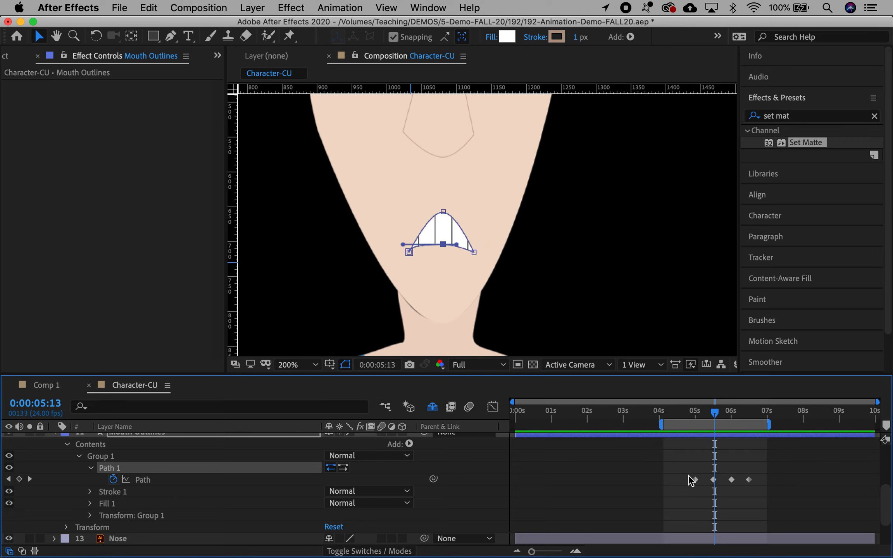
Collapse the Mouth Outlines layer and select the Right socket Outlines layer
scroll(205, 480, up, 2)
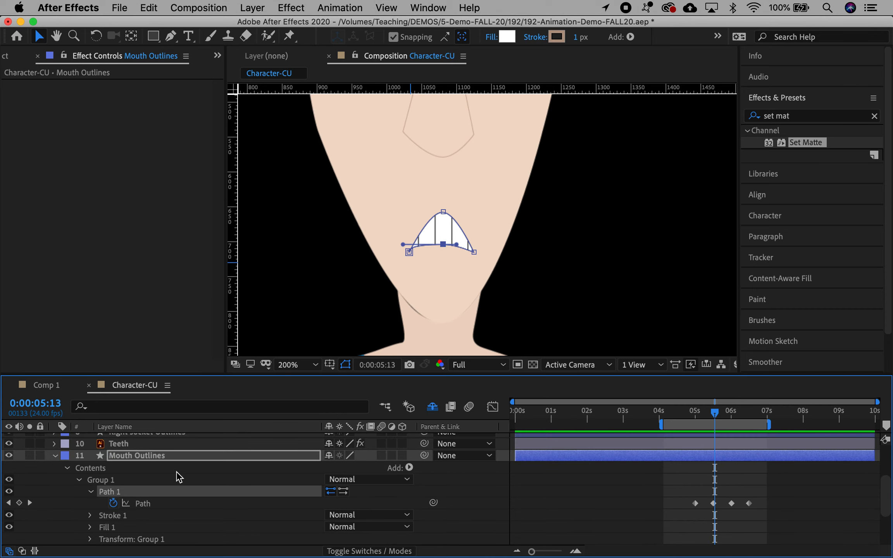
click(54, 455)
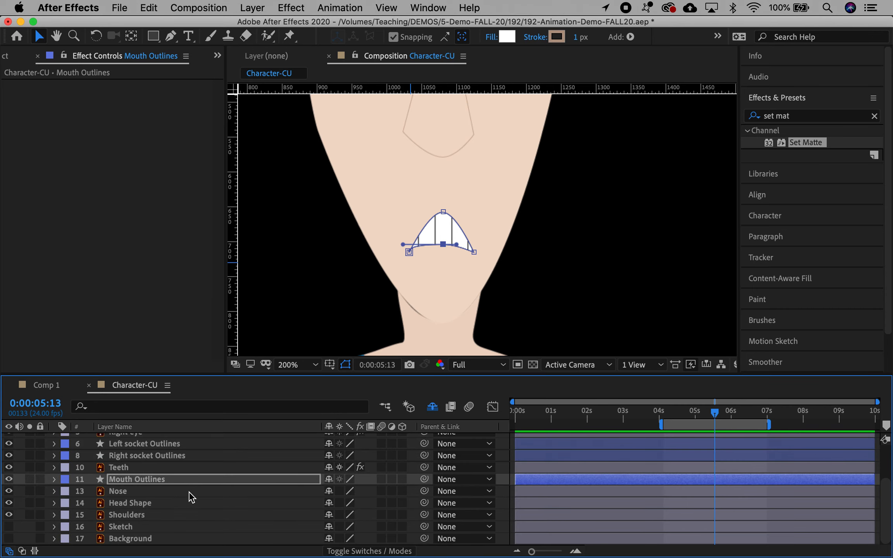
scroll(263, 491, up, 3)
scroll(263, 491, up, 2)
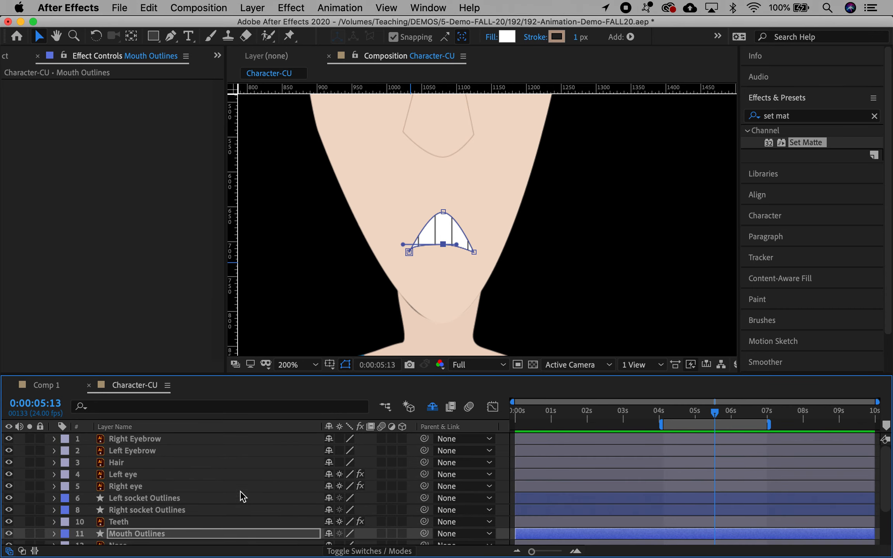
click(198, 496)
click(191, 509)
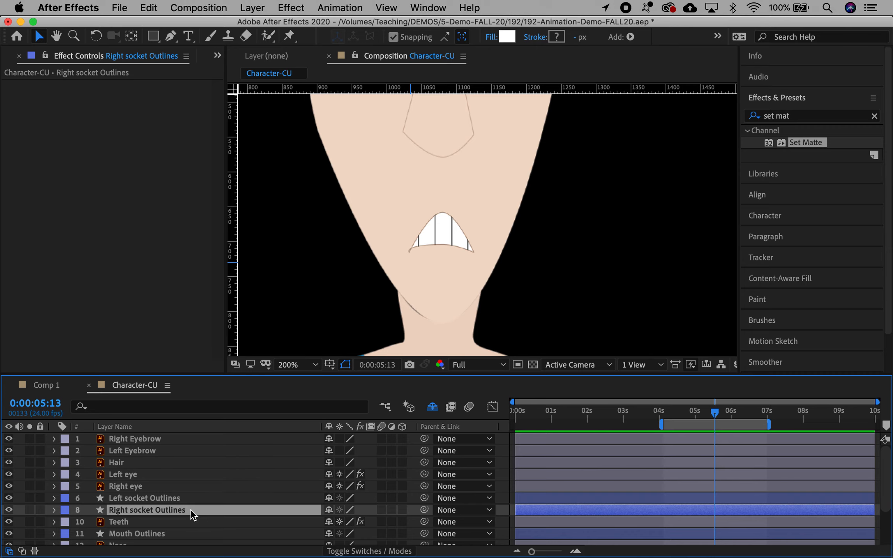
Bring the eyes into view and move the current time to the first mouth Path keyframe at 0:00:05:00
key(h)
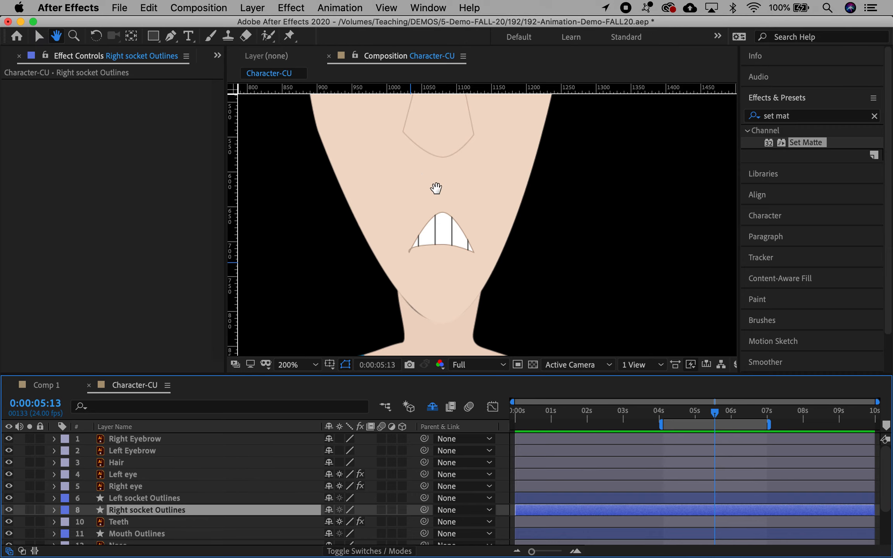
drag(436, 189, 437, 341)
drag(434, 270, 433, 301)
key(v)
scroll(126, 481, down, 5)
click(126, 482)
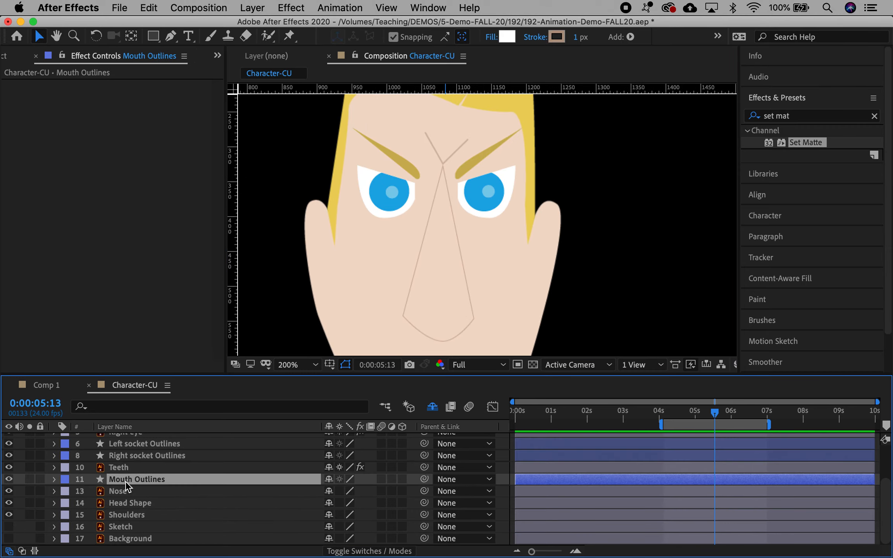
click(54, 479)
click(9, 491)
click(8, 491)
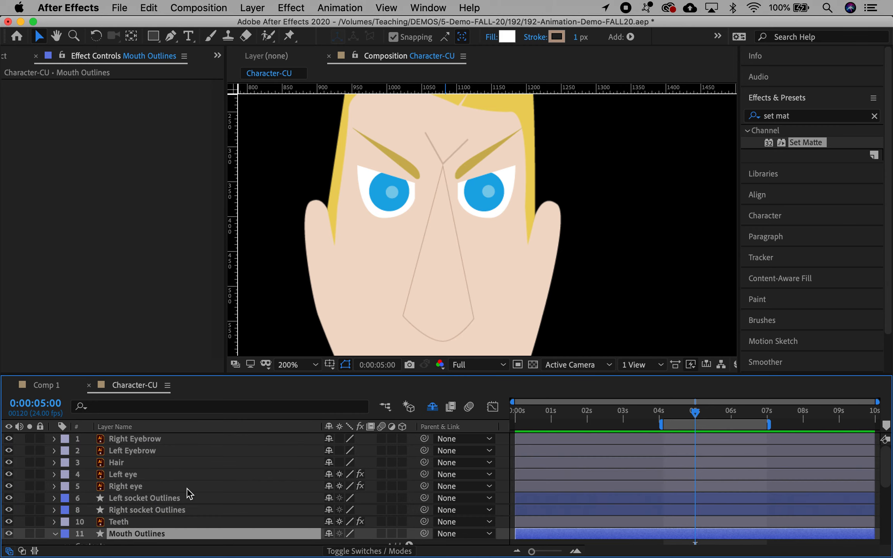
Start Path keyframing on the Left socket Outlines layer at 0:00:05:00
scroll(190, 492, up, 5)
click(128, 498)
shift+click(120, 510)
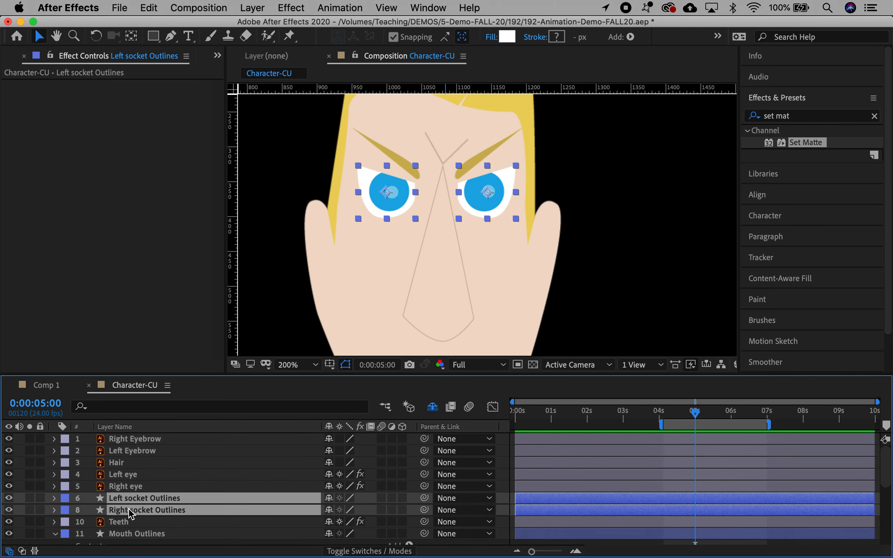
click(55, 499)
click(65, 511)
click(91, 515)
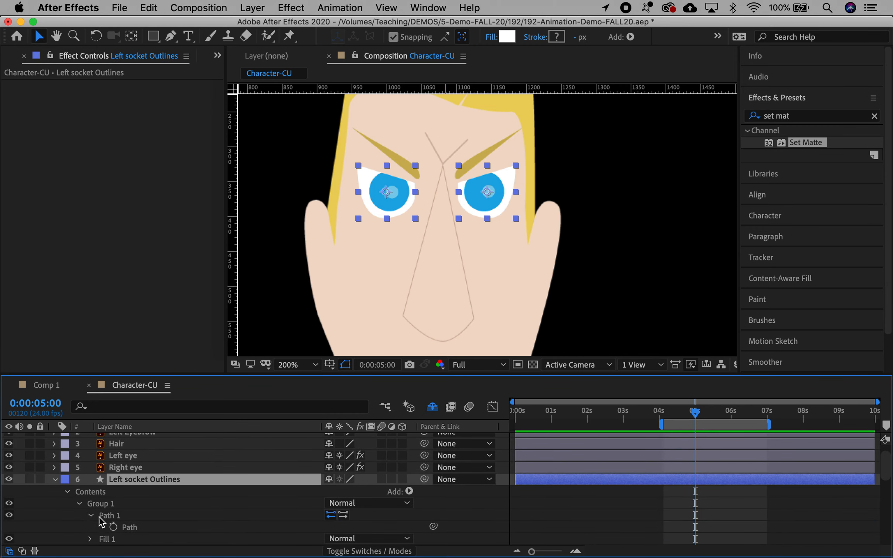
click(116, 528)
Start Path keyframing on the Right socket Outlines layer at 0:00:05:00
scroll(101, 519, down, 4)
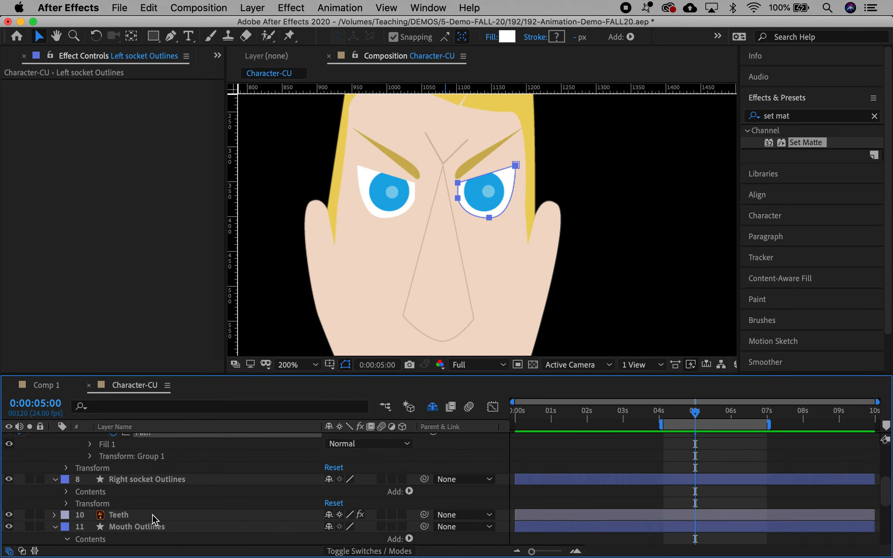
click(67, 491)
click(79, 503)
click(90, 515)
click(113, 527)
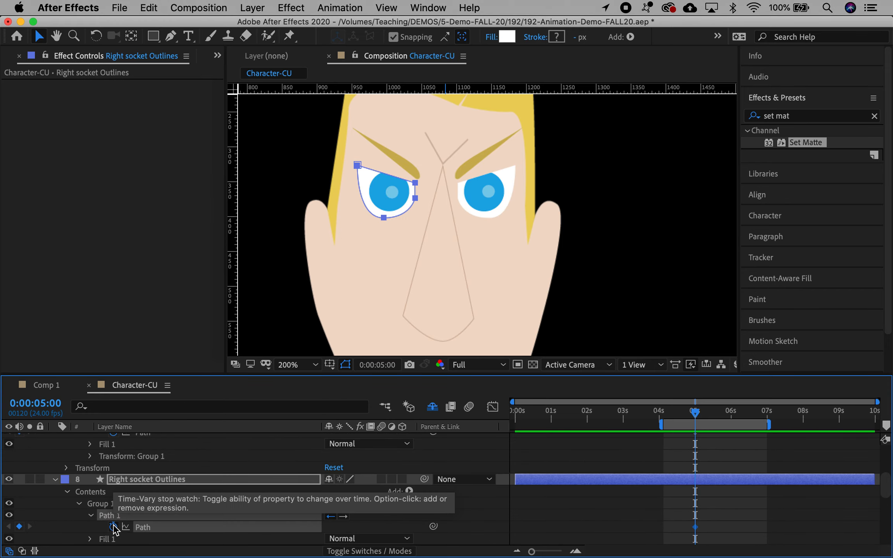
Reduce the Right and Left socket Outlines layers to show only their keyframed Path properties
key(u)
scroll(237, 501, up, 5)
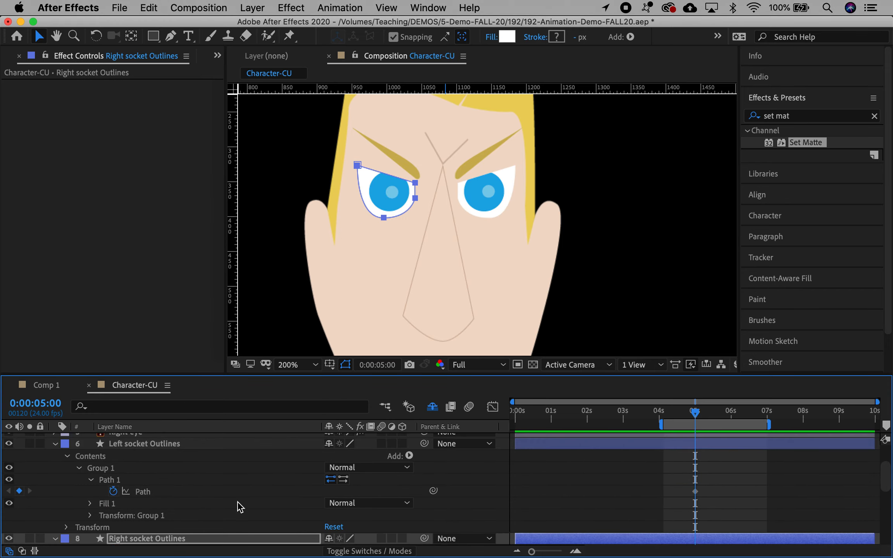
click(208, 446)
key(u)
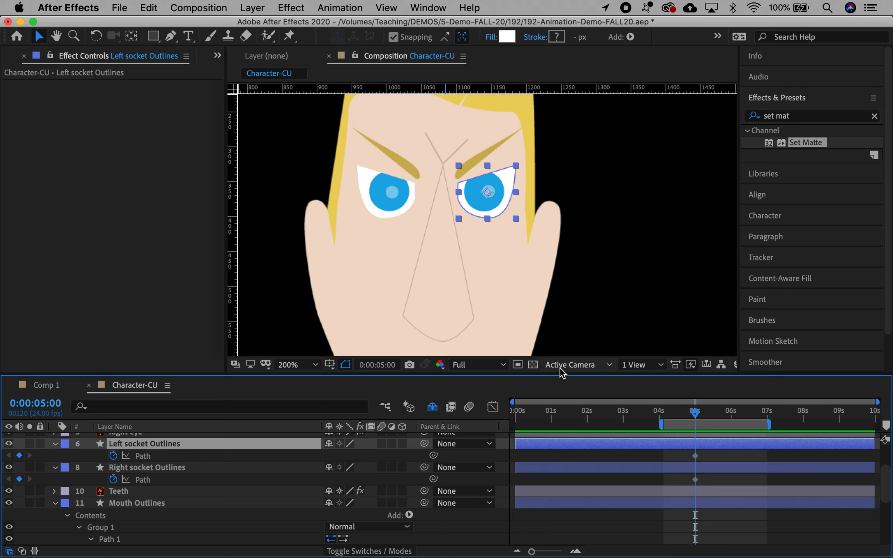
Go to 0:00:05:12 and add a Path keyframe to both the Left and Right socket Outlines layers
click(378, 365)
key(Right)
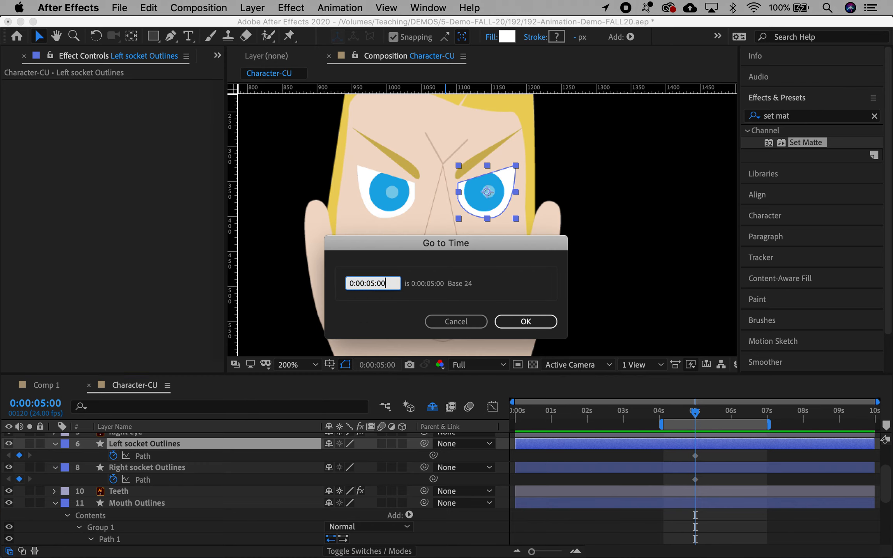
text(12)
key(Return)
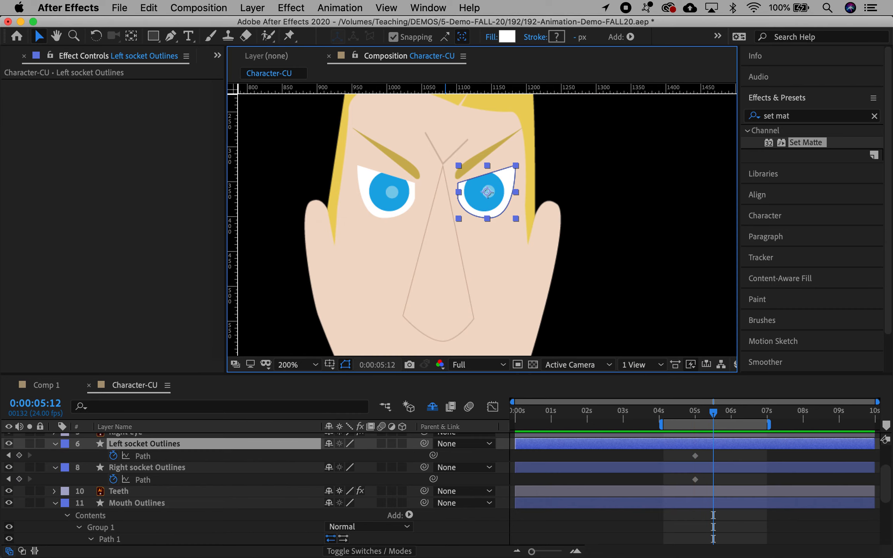
click(19, 456)
click(19, 480)
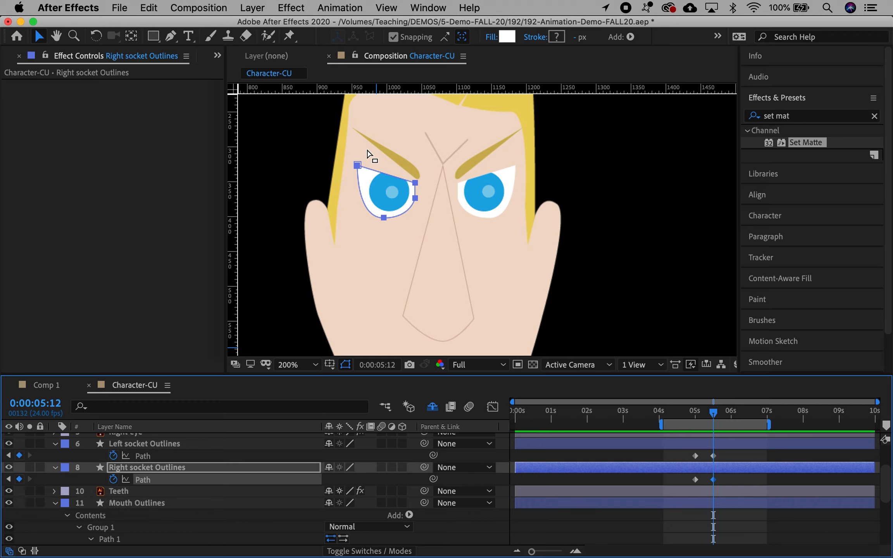
Place a horizontal guide level with the sockets' inner upper corners and lower the Left socket's outer upper corner to it
drag(429, 90, 420, 181)
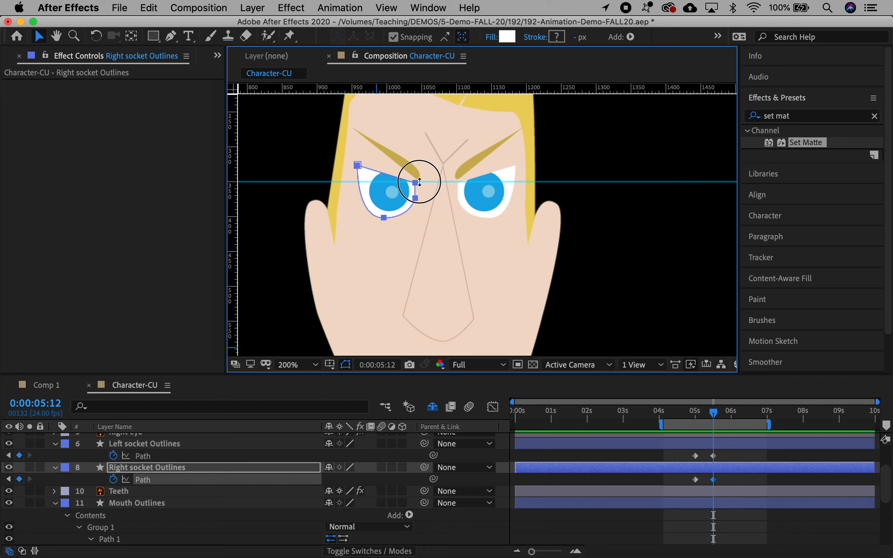
drag(420, 182, 419, 182)
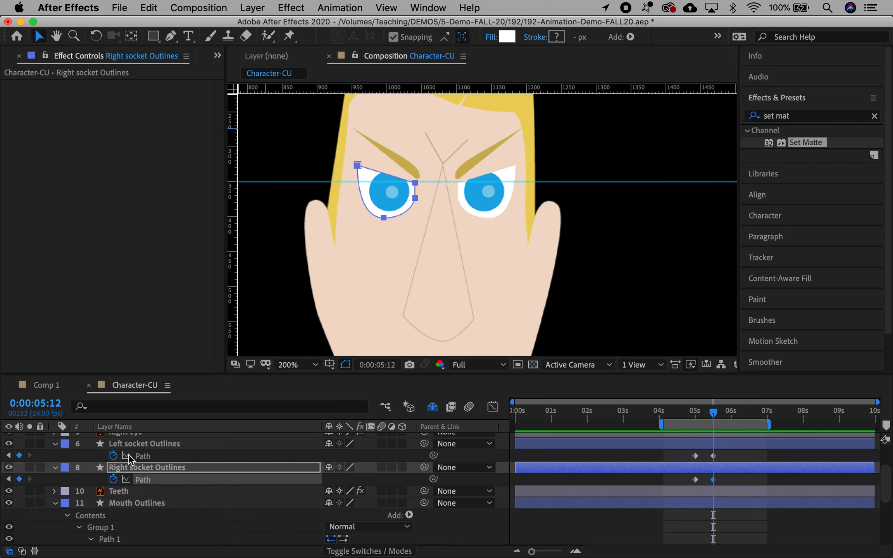
click(136, 444)
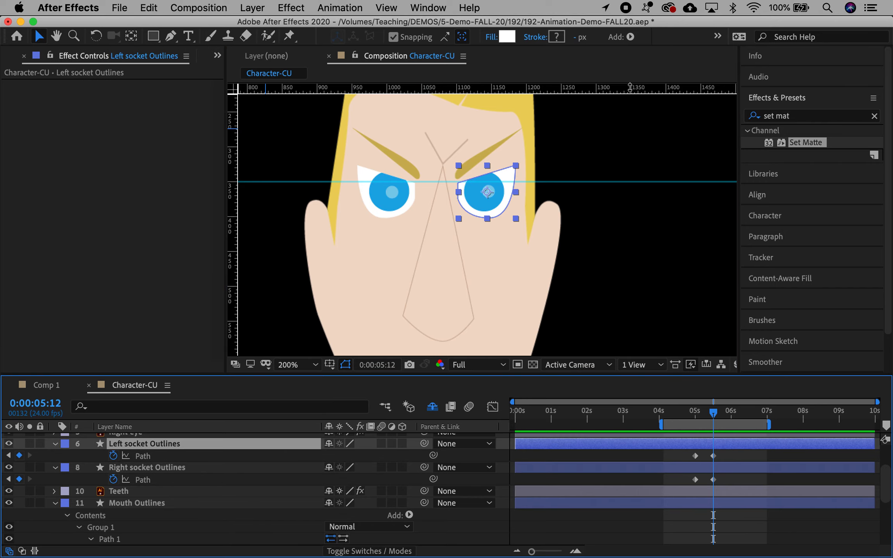
click(515, 168)
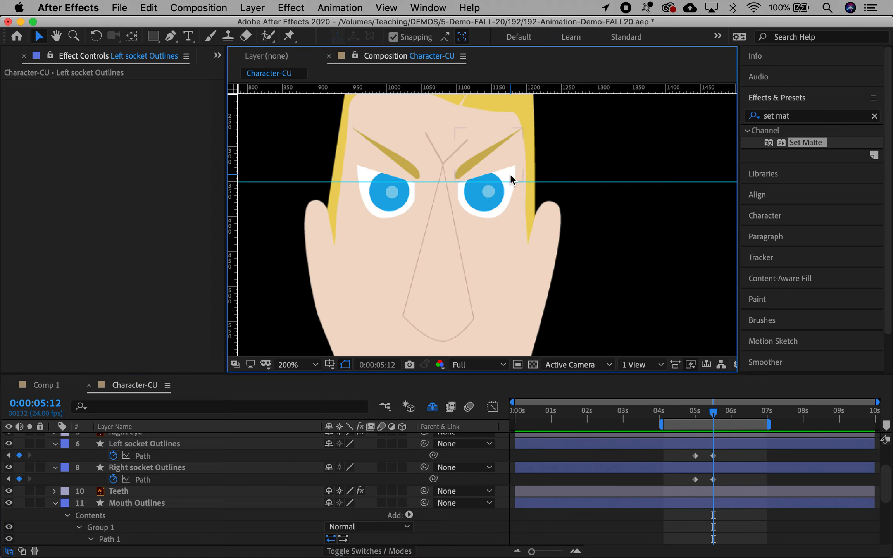
click(510, 174)
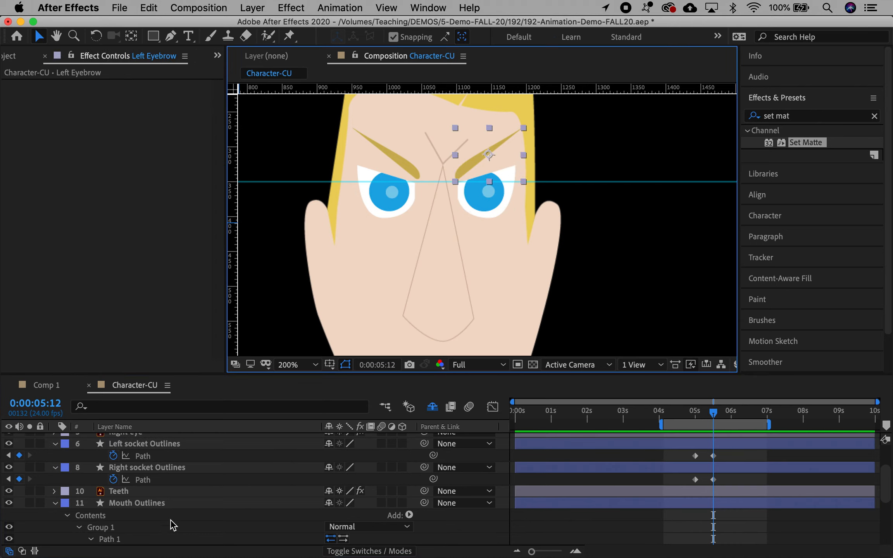
click(152, 457)
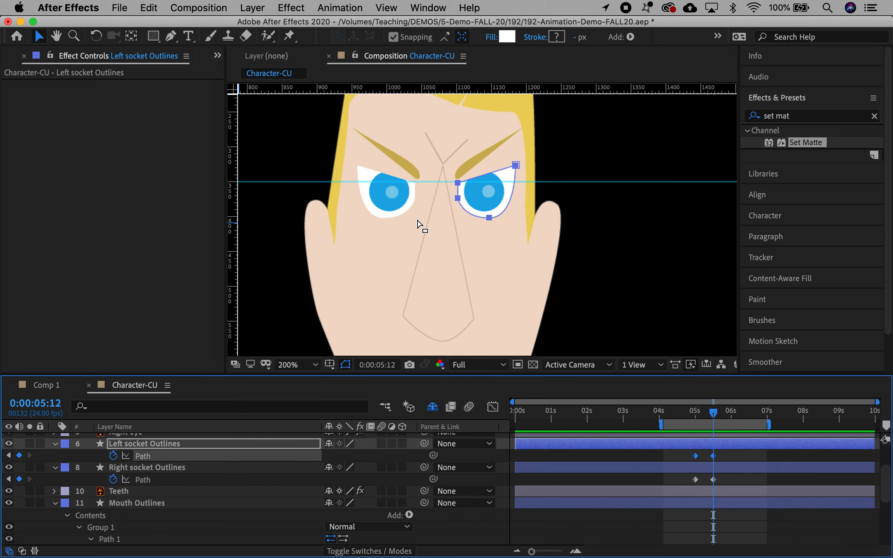
click(515, 164)
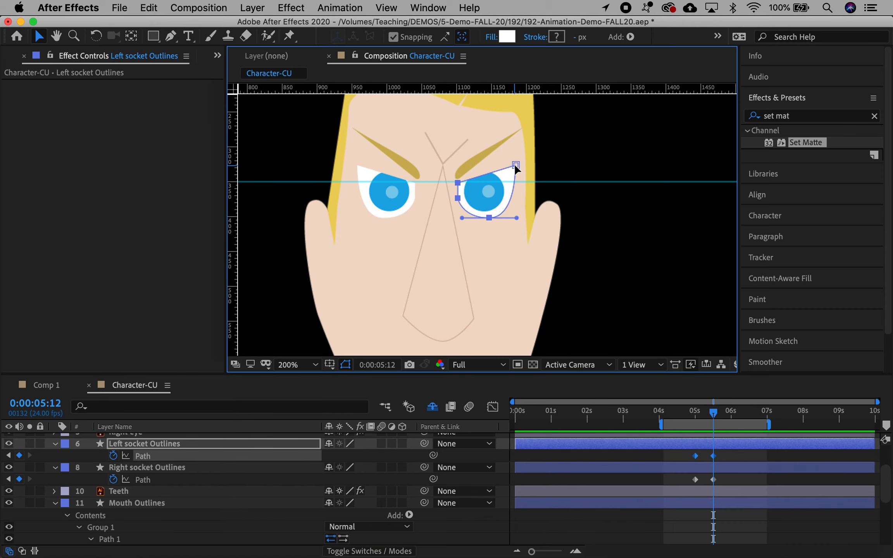
drag(514, 163, 510, 180)
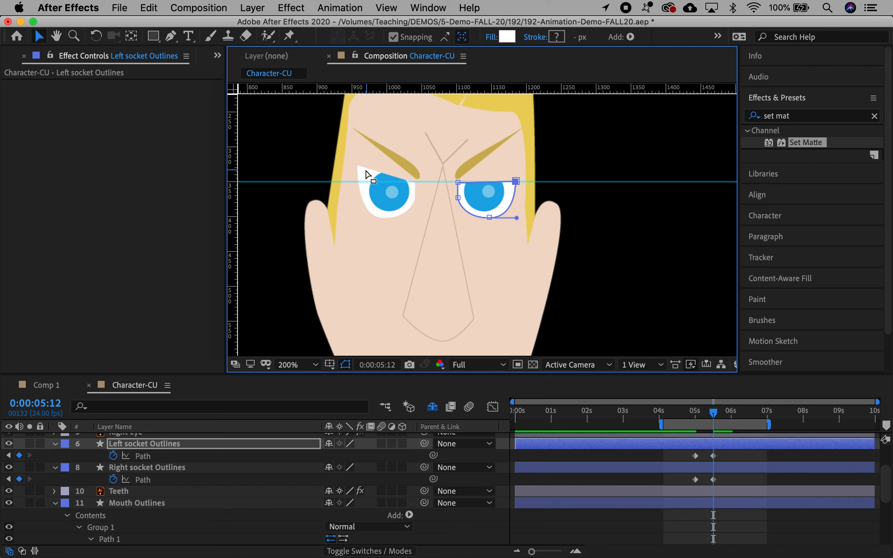
Lower the outer upper corner of the Right socket path to the horizontal guide and deselect the layer
click(142, 480)
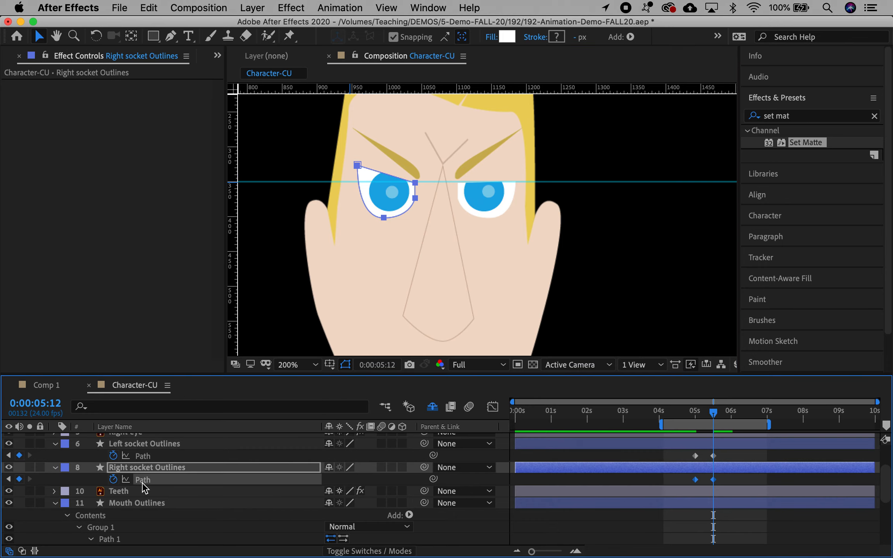
click(357, 166)
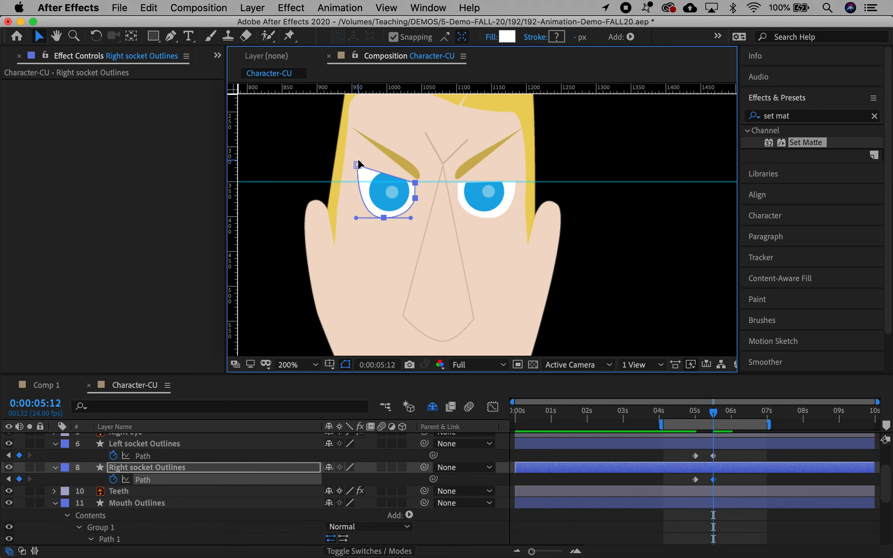
click(357, 167)
drag(357, 169, 359, 181)
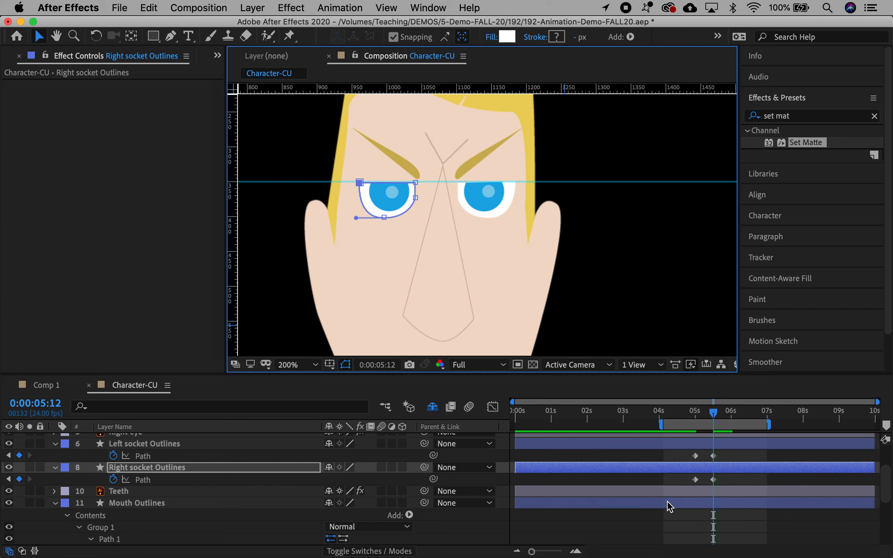
click(673, 534)
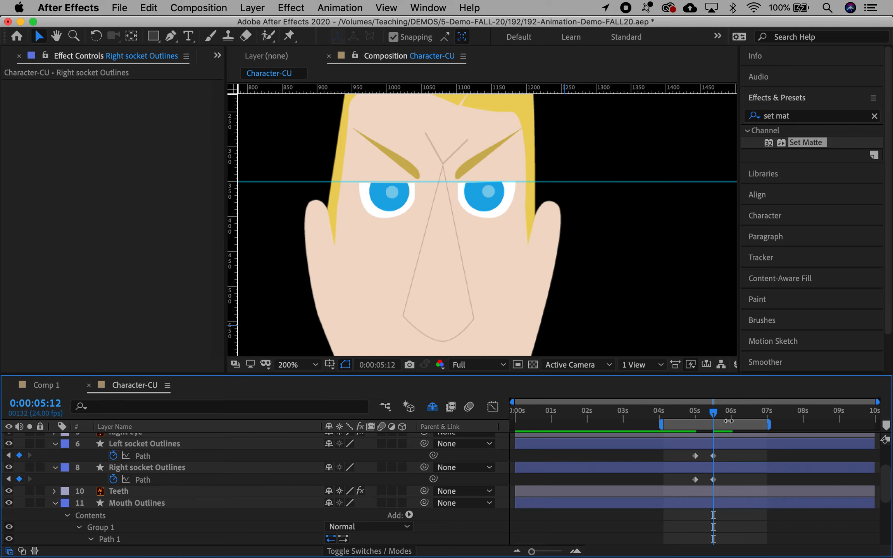
Go to the mouth path's keyframe at 0:00:06:00 and add a Path keyframe to both the Left and Right socket Outlines layers
click(693, 442)
scroll(698, 477, down, 2)
scroll(698, 474, down, 4)
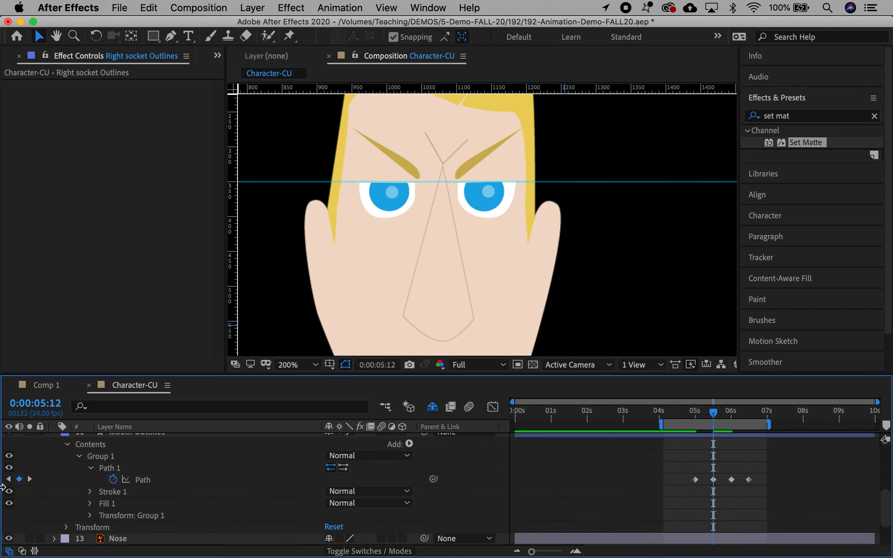
click(29, 479)
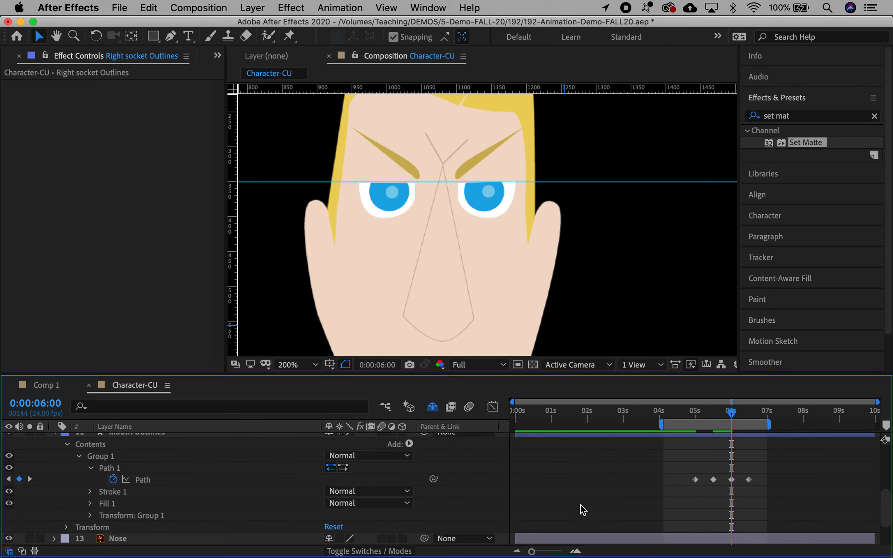
scroll(637, 492, up, 6)
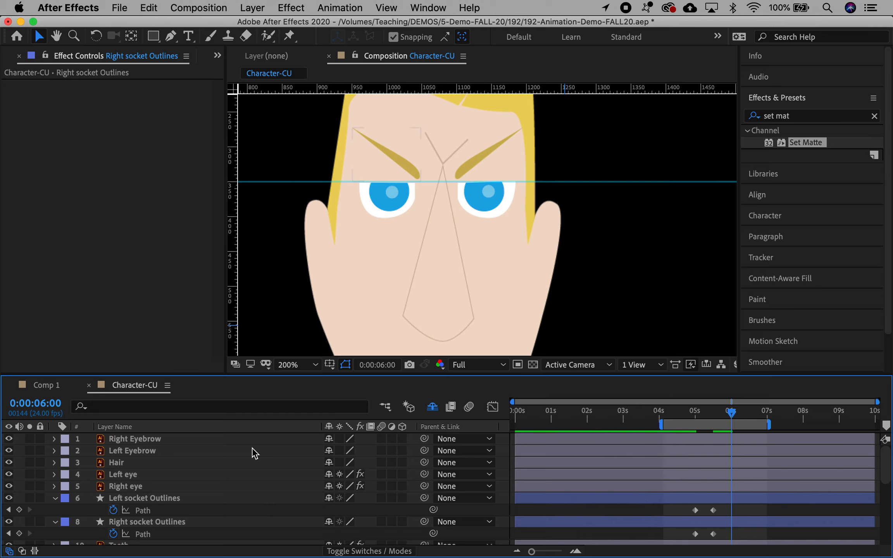
click(19, 510)
click(19, 533)
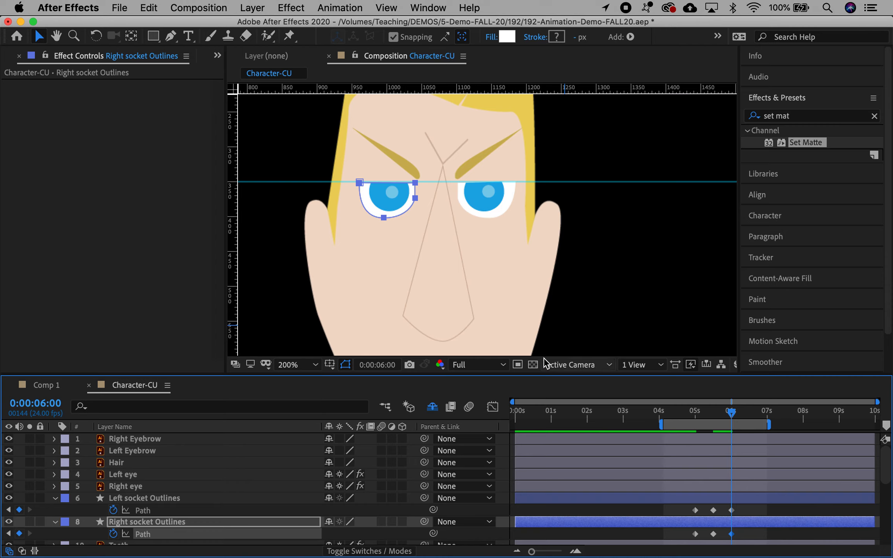
click(388, 368)
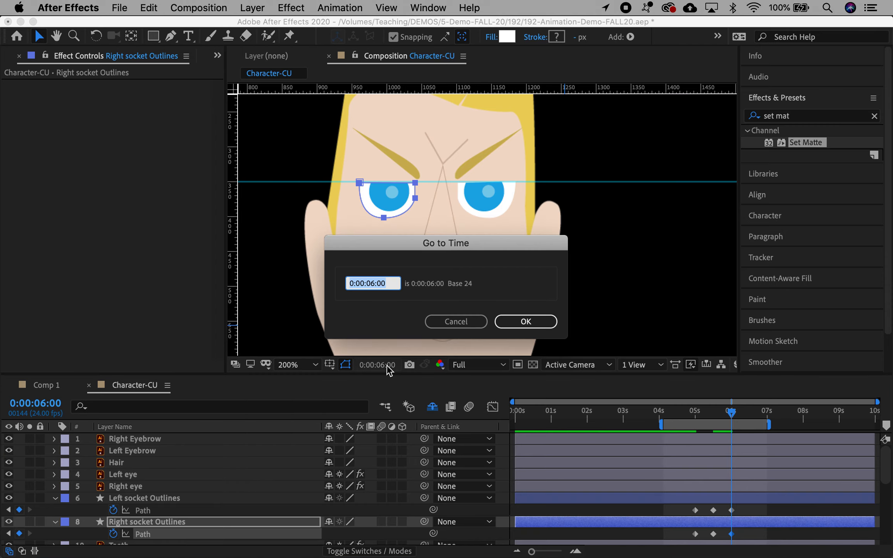
click(455, 321)
Go to the mouth path's last keyframe at 0:00:06:12 and add a Path keyframe to both socket Outlines layers there
scroll(632, 497, down, 8)
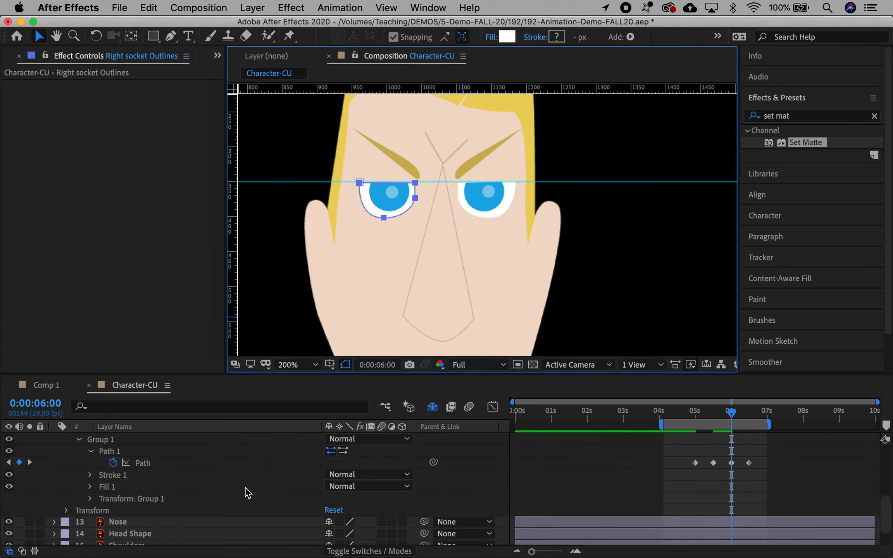
click(30, 463)
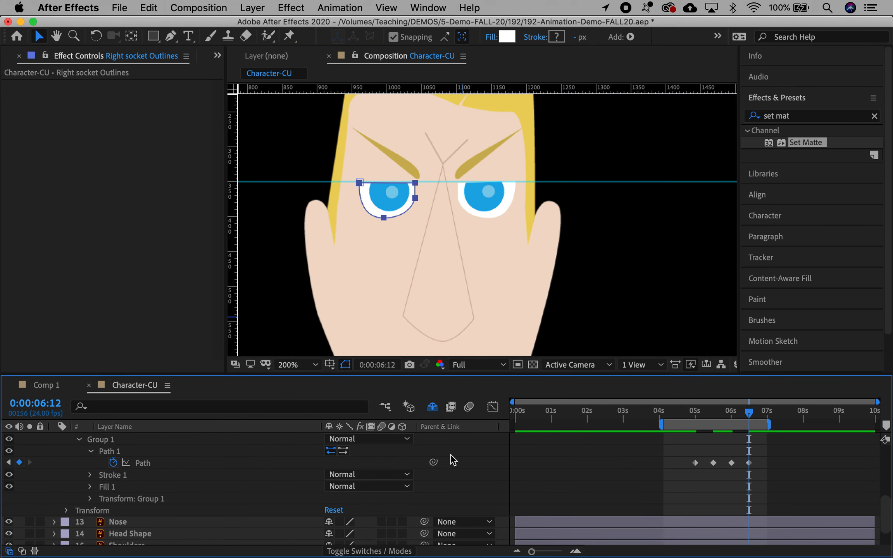
scroll(522, 485, up, 10)
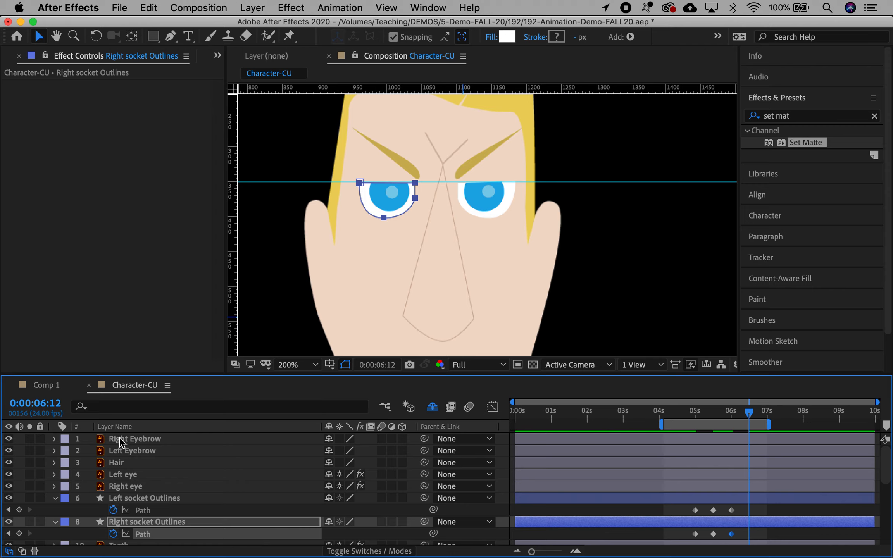
click(19, 510)
click(19, 534)
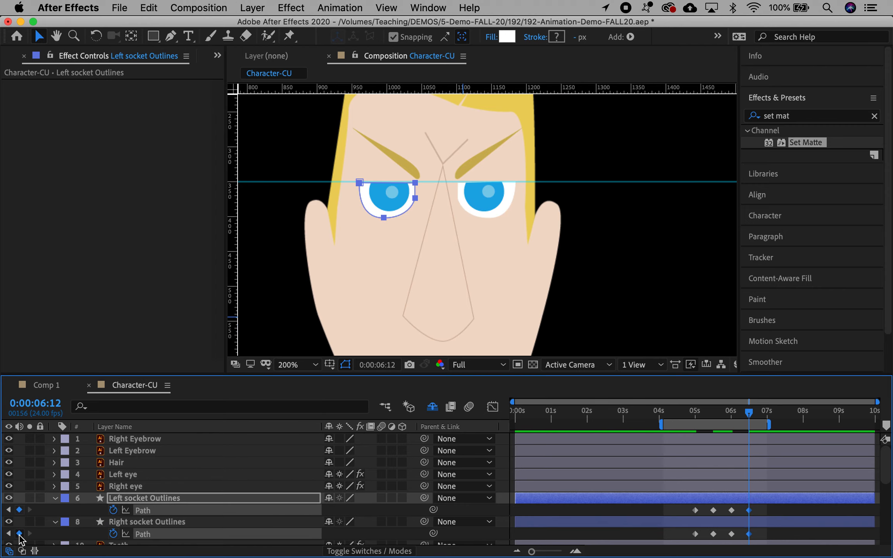
Raise both upper corners of the Left socket path to the top of the iris and place a second horizontal guide level with them
click(128, 499)
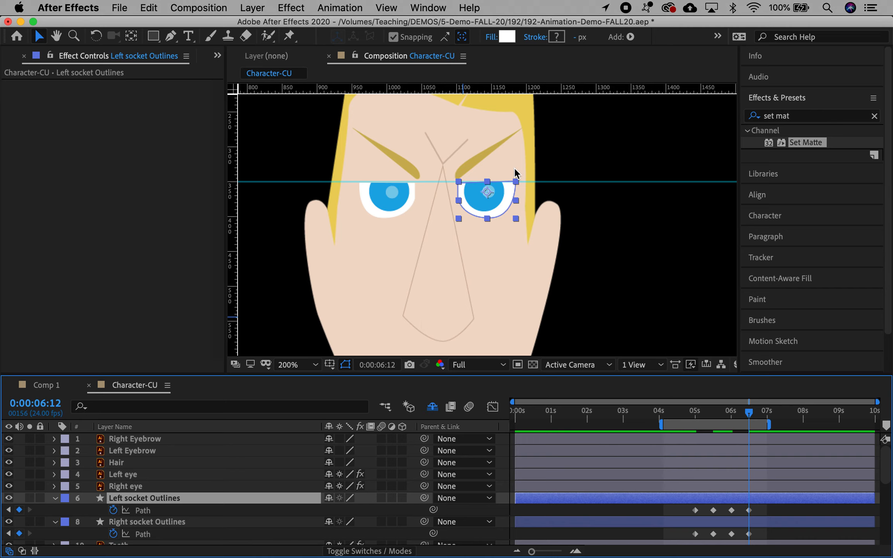
click(489, 183)
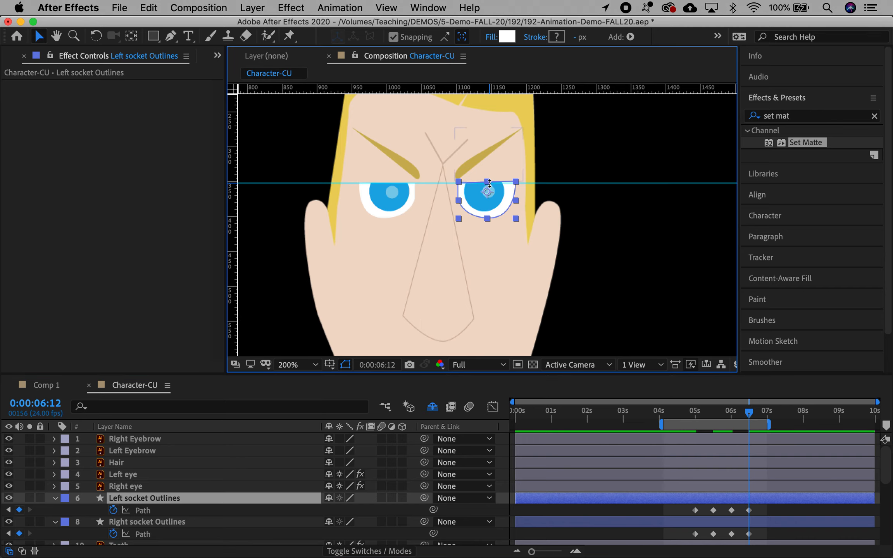
drag(489, 183, 489, 181)
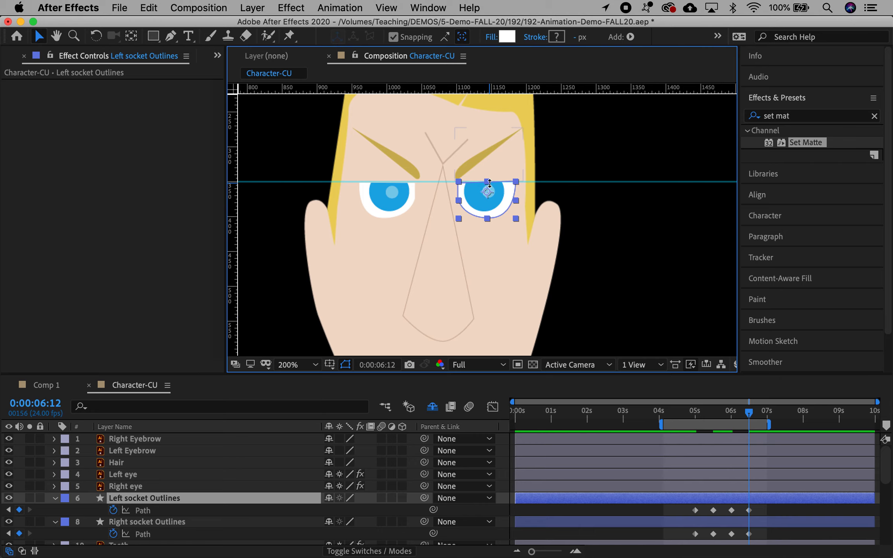
click(139, 509)
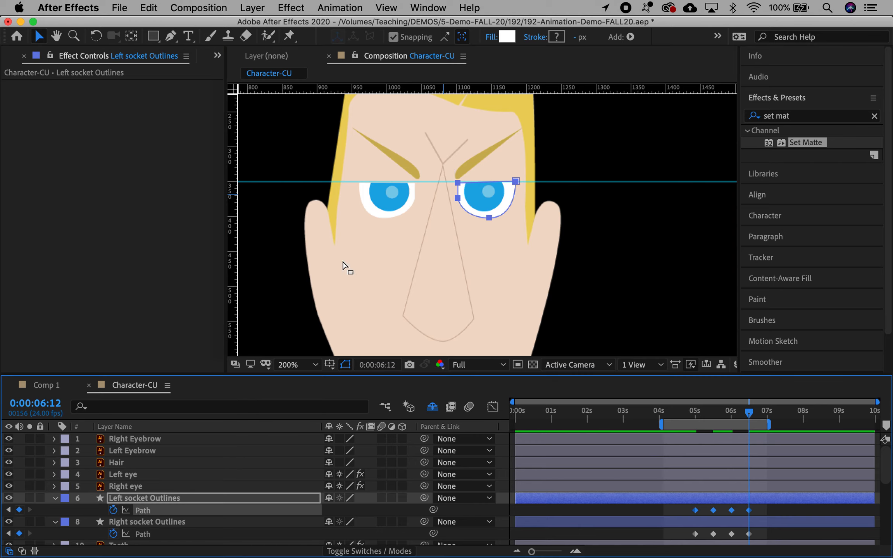
click(517, 181)
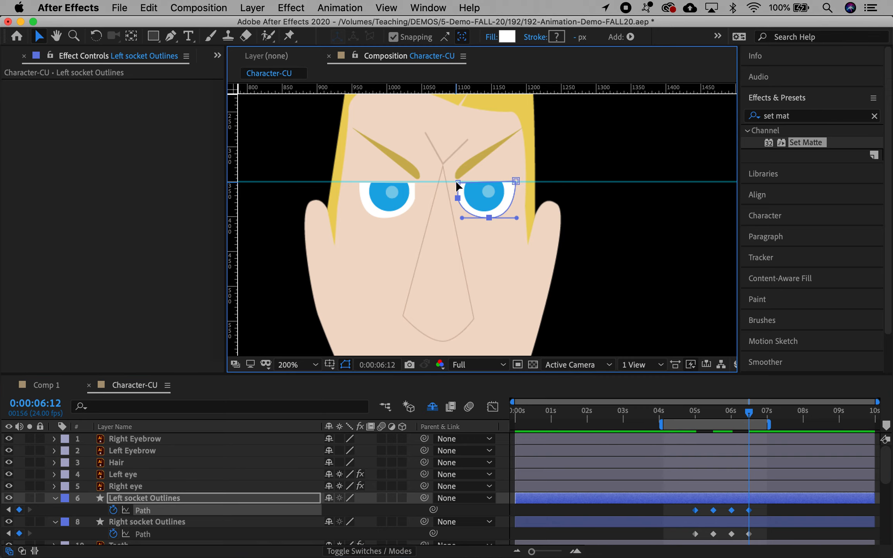
drag(456, 182, 456, 172)
click(515, 181)
drag(515, 179, 511, 170)
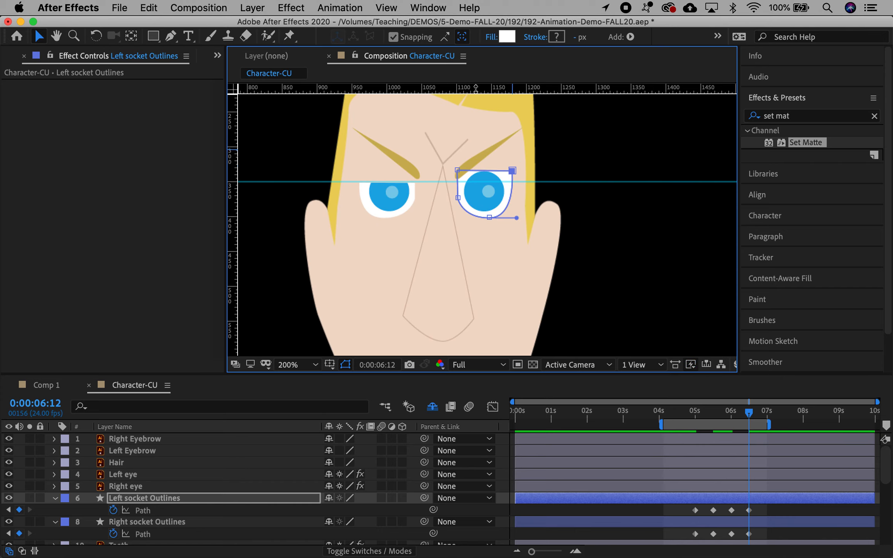
drag(473, 88, 463, 170)
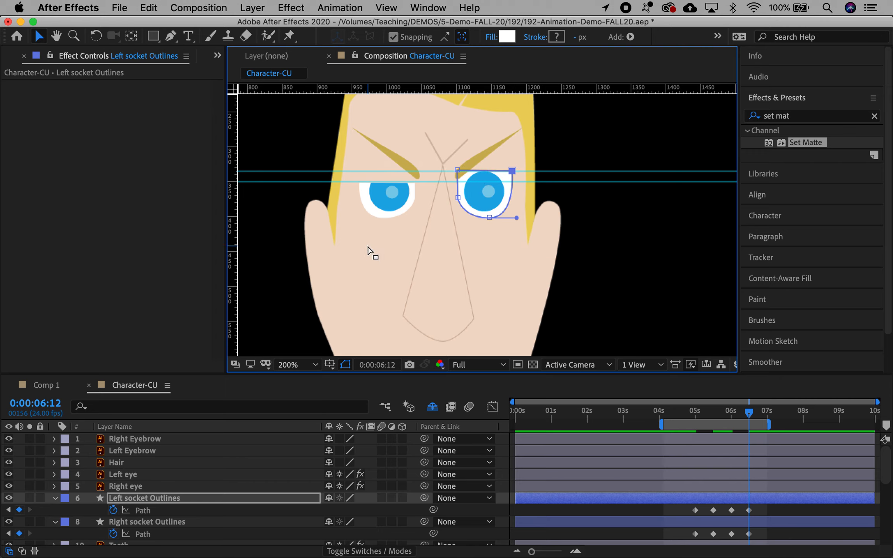
key(super+t)
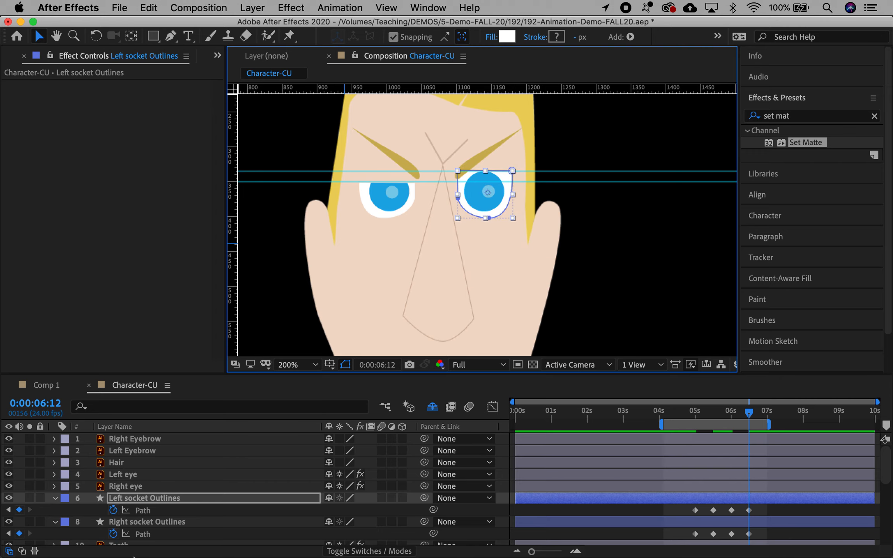
Raise both upper corners of the Right socket path to about the upper guide and deselect the layer
click(143, 534)
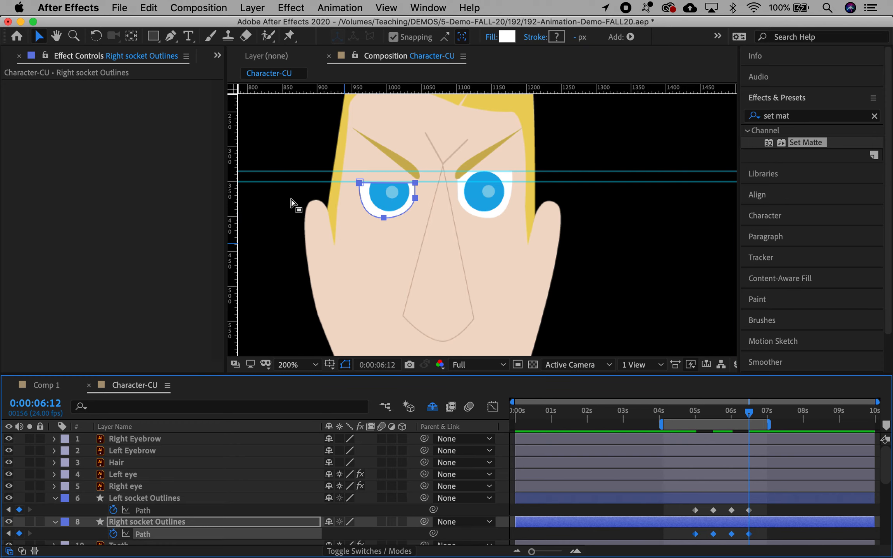
click(360, 182)
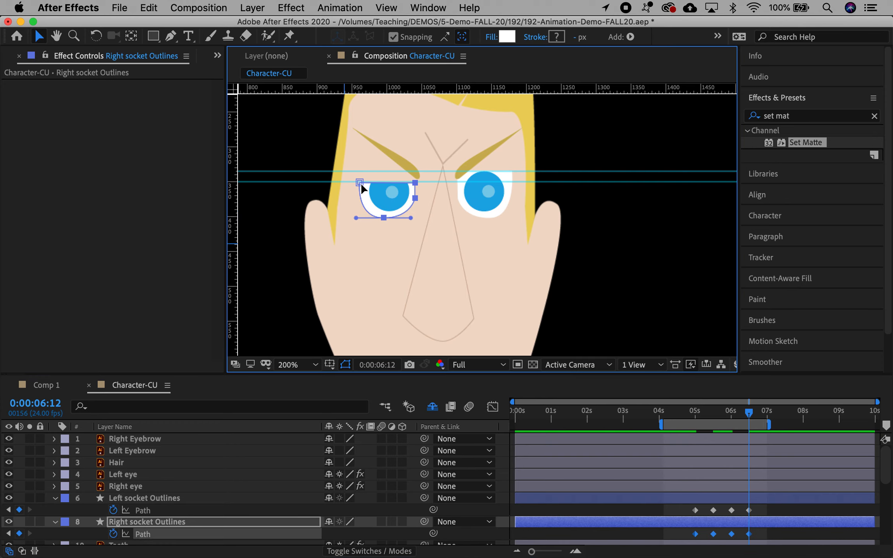
drag(361, 183, 359, 169)
drag(415, 182, 415, 169)
key(super+t)
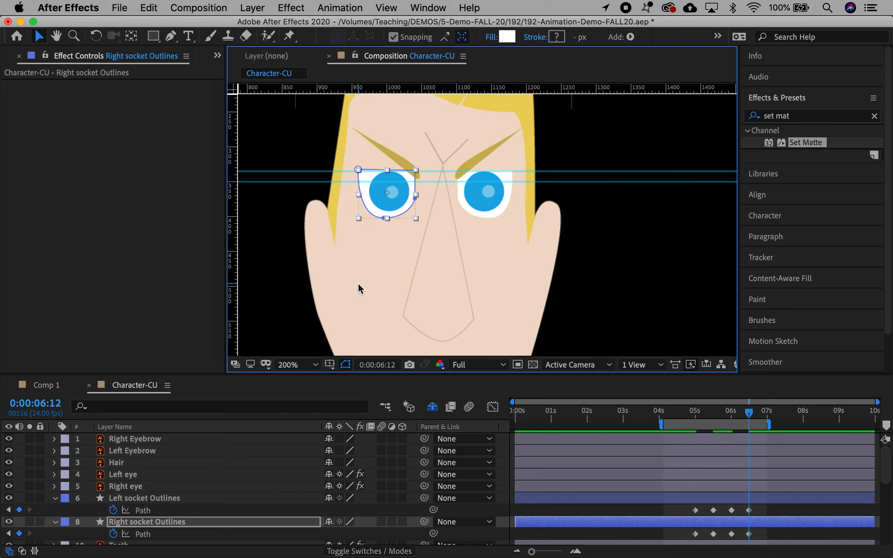
click(624, 303)
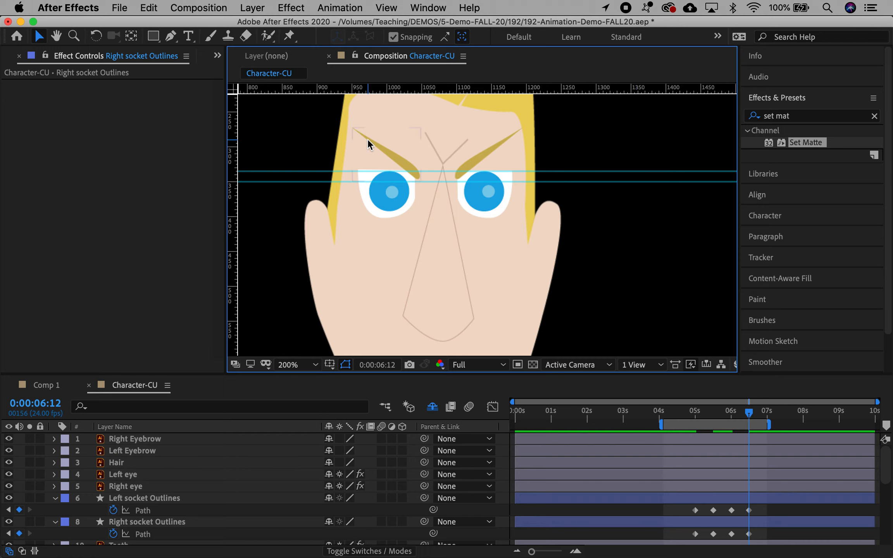
Fine-tune the Right socket path's two upper corners to sit on the upper guide and preview the eye animation
click(143, 534)
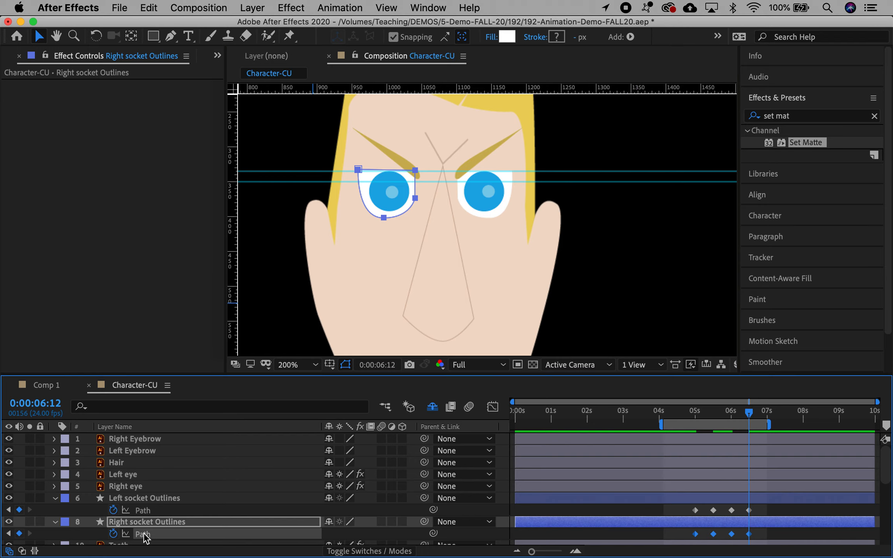
click(357, 170)
drag(357, 170, 357, 171)
drag(416, 167, 415, 170)
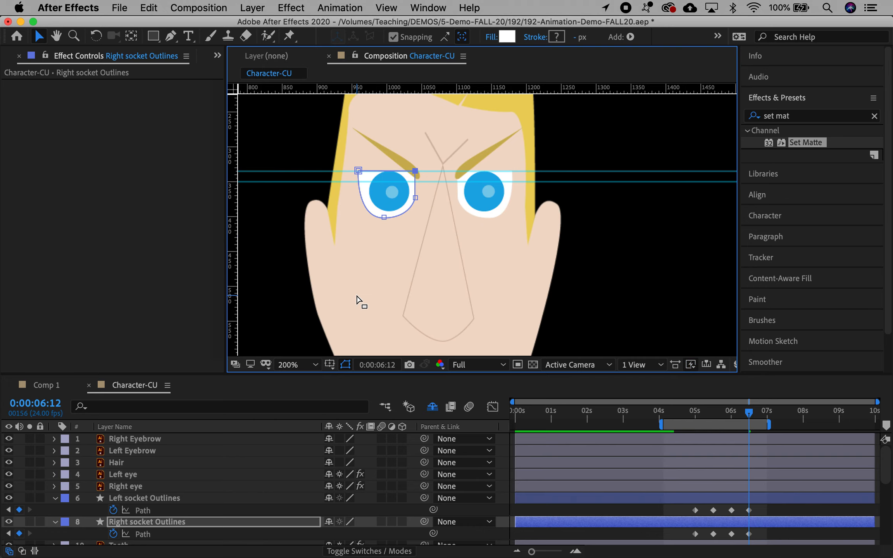
key(super+t)
click(539, 238)
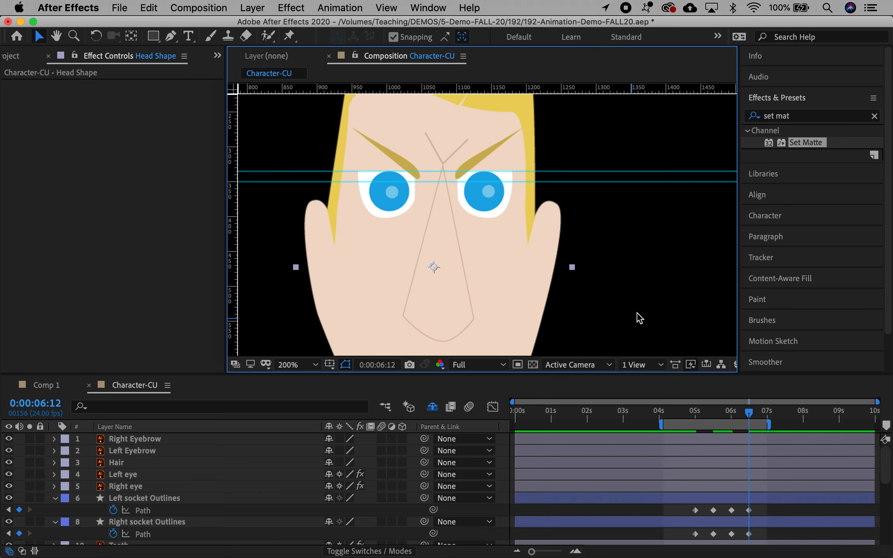
key(space)
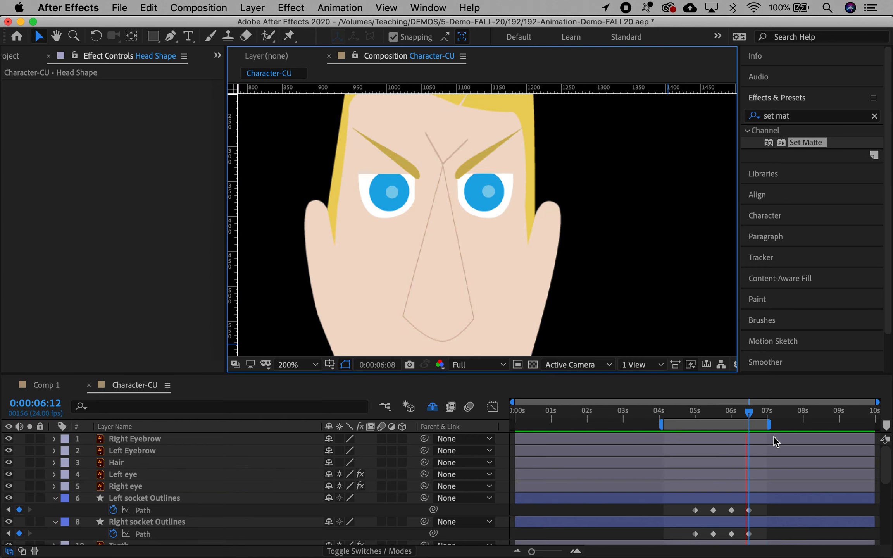
key(space)
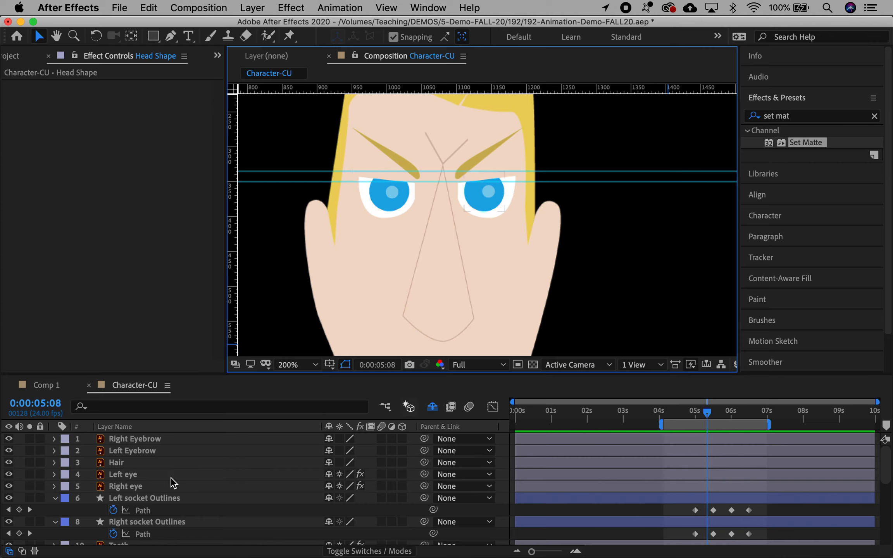
Create shape layers from the Left Eyebrow and Right Eyebrow vector layers
click(130, 450)
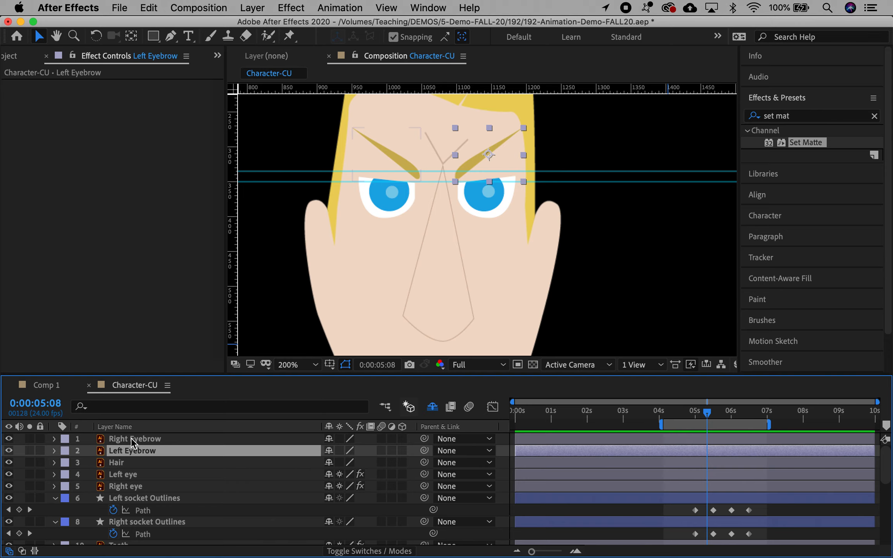
shift+click(131, 438)
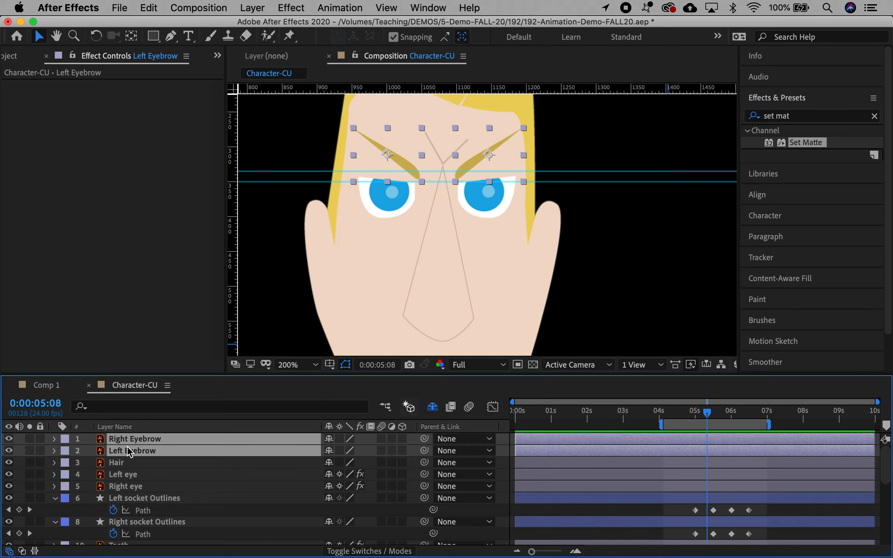
right_click(127, 446)
mouse_move(178, 451)
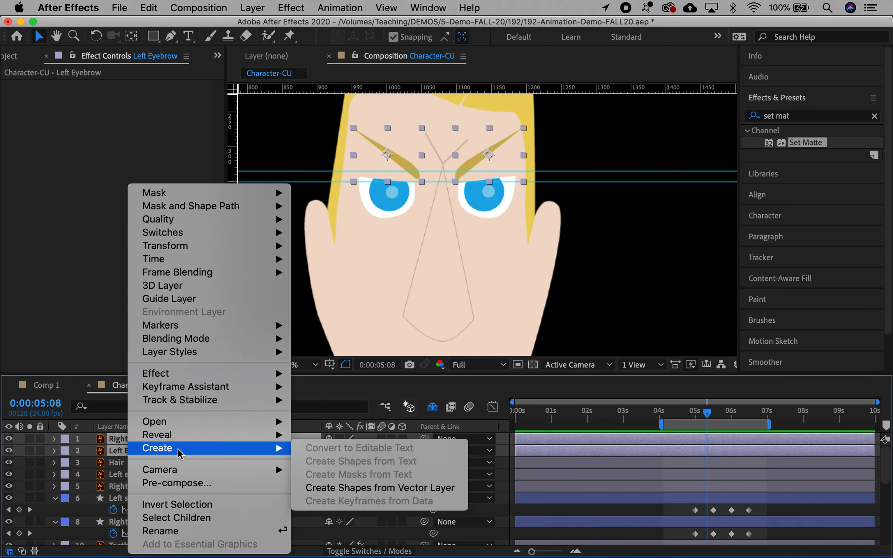
click(346, 487)
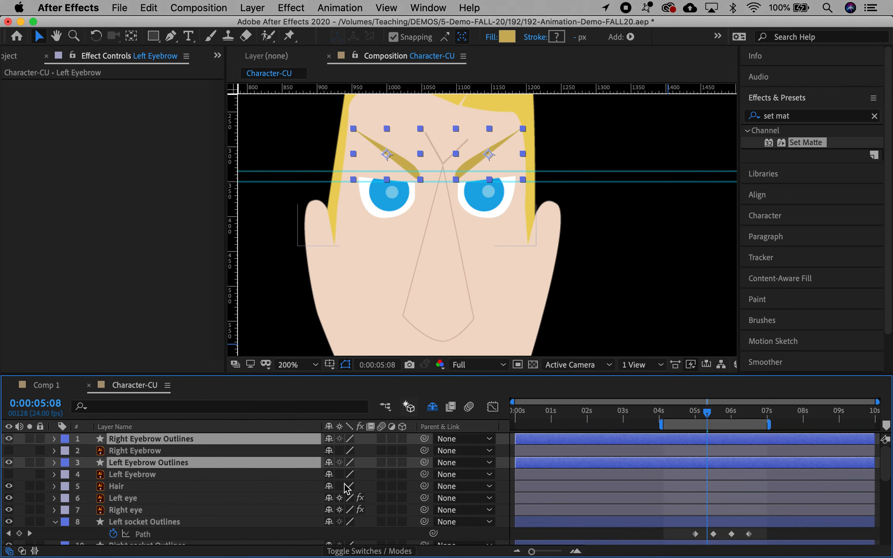
Go to the sockets' first Path keyframe at 0:00:05:00 and hide the original Right and Left Eyebrow layers from the timeline as shy
click(8, 534)
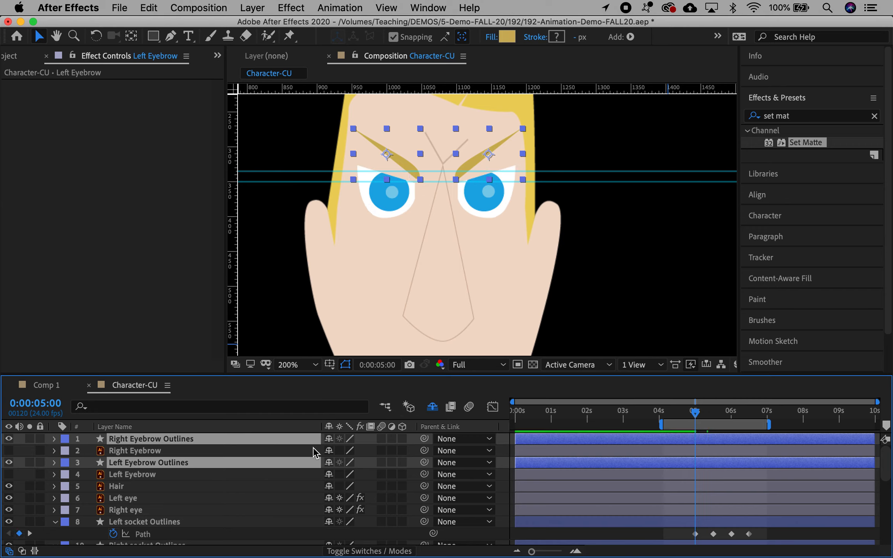
click(328, 451)
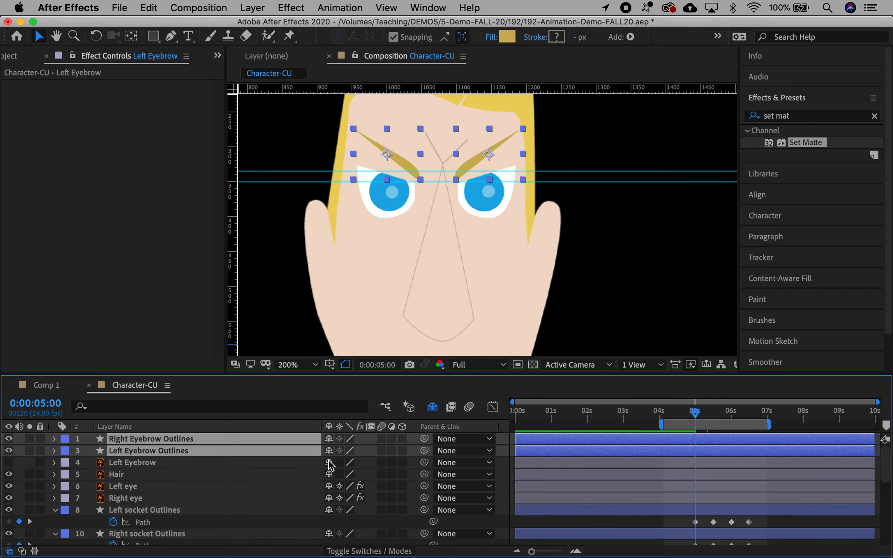
click(329, 463)
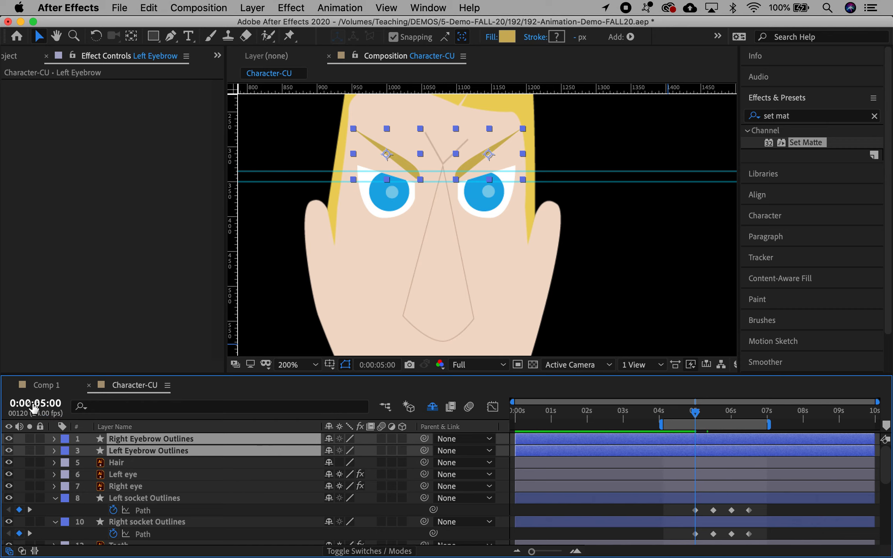
Start keyframing the Path of the Right Eyebrow Outlines layer at 0:00:05:00
click(54, 438)
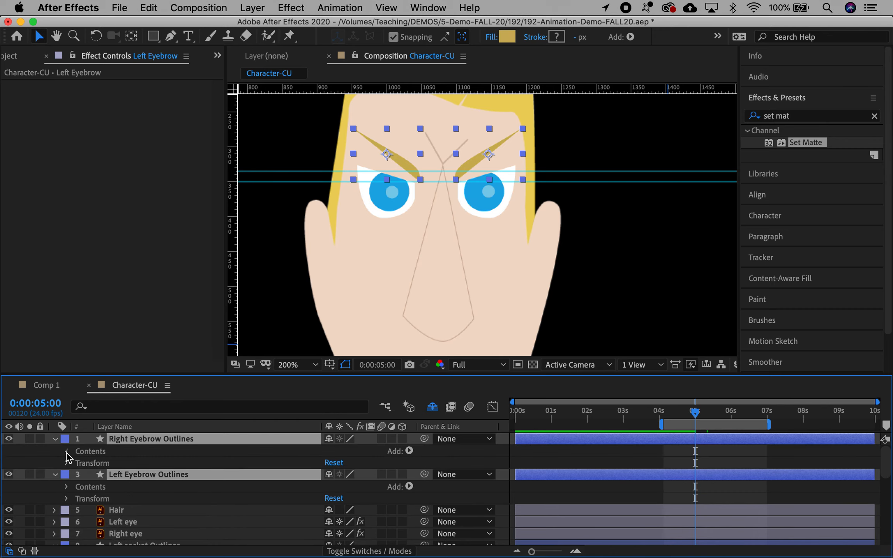
click(66, 451)
click(80, 464)
click(90, 475)
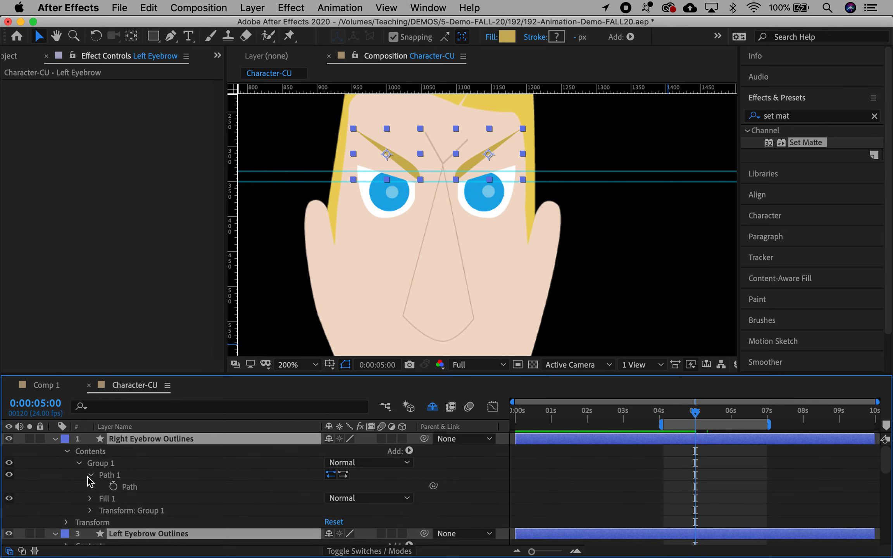
click(114, 487)
Start keyframing the Left Eyebrow Outlines path at 0:00:05:00 and reduce both eyebrow layers to their keyframed properties
scroll(114, 488, down, 5)
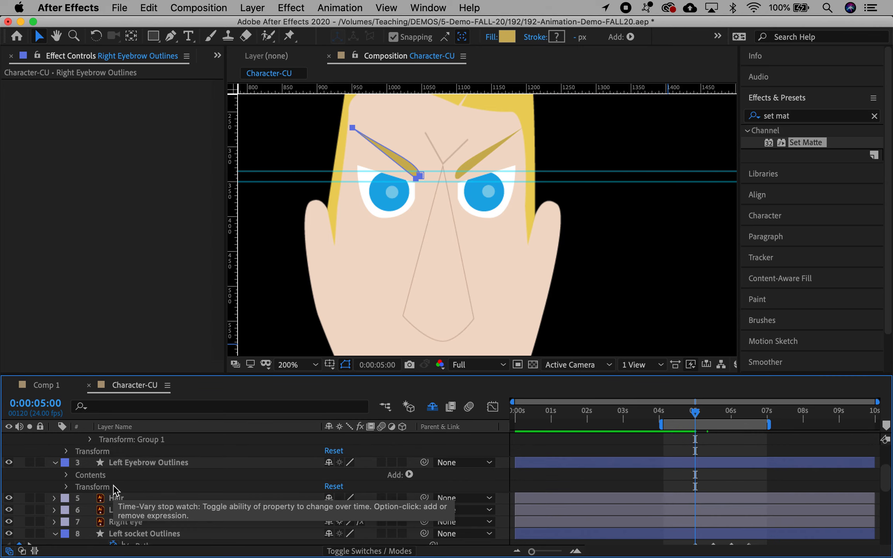
click(66, 475)
click(80, 487)
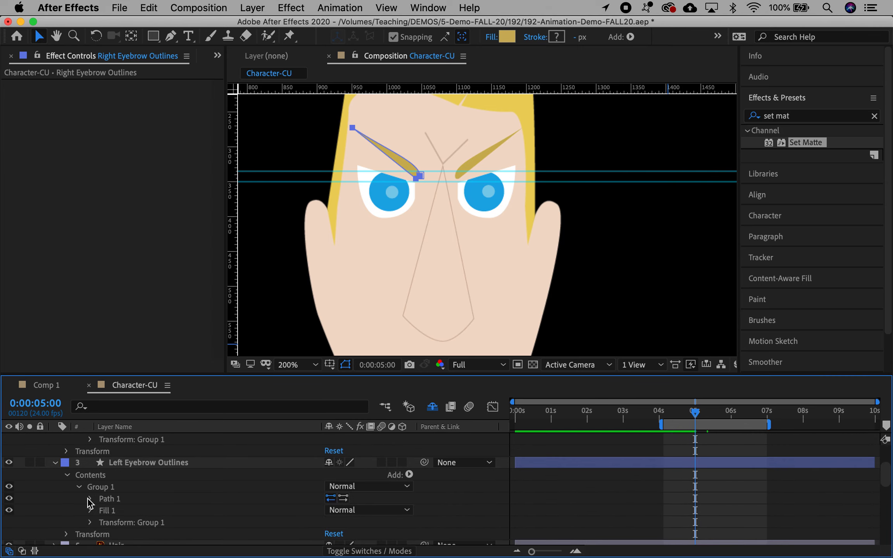
click(90, 499)
click(117, 510)
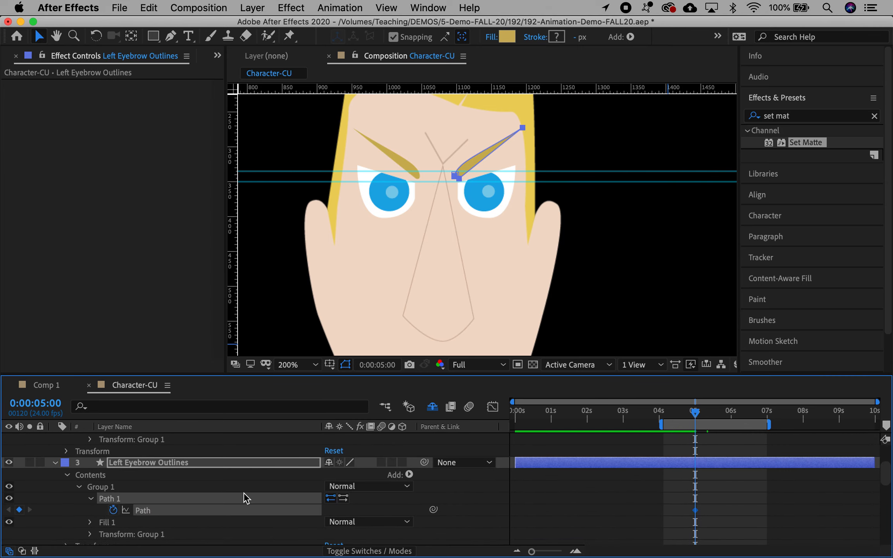
key(u)
scroll(739, 475, up, 4)
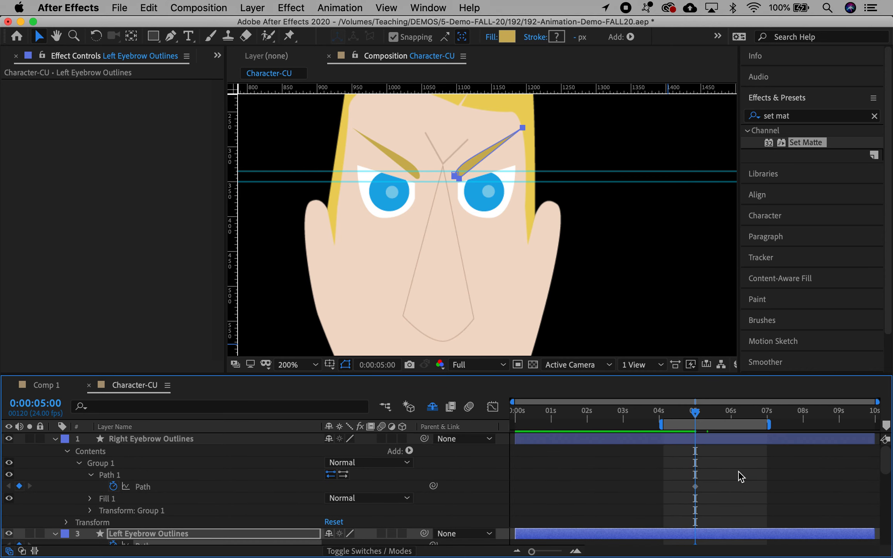
click(721, 442)
key(u)
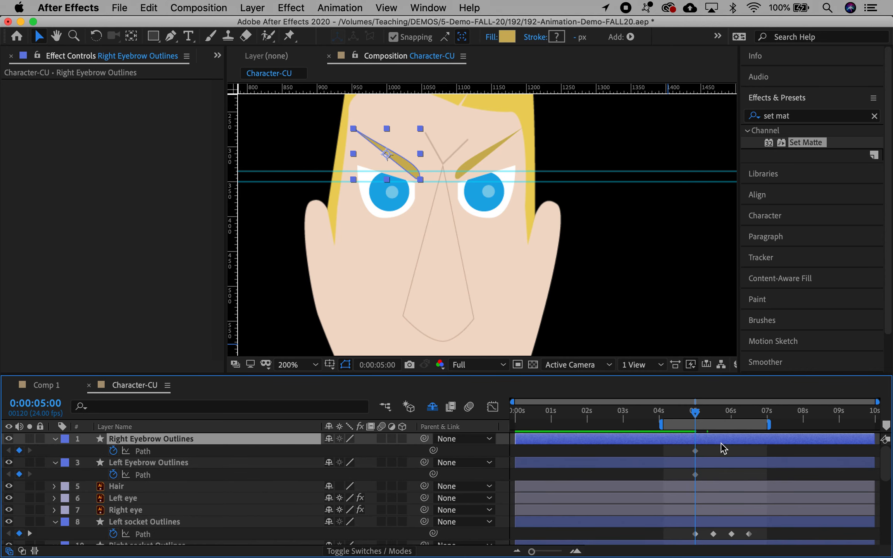
At the sockets' 0:00:05:12 keyframe, add a Right Eyebrow Path keyframe and lower the brow's outer tip to nearly level
click(30, 534)
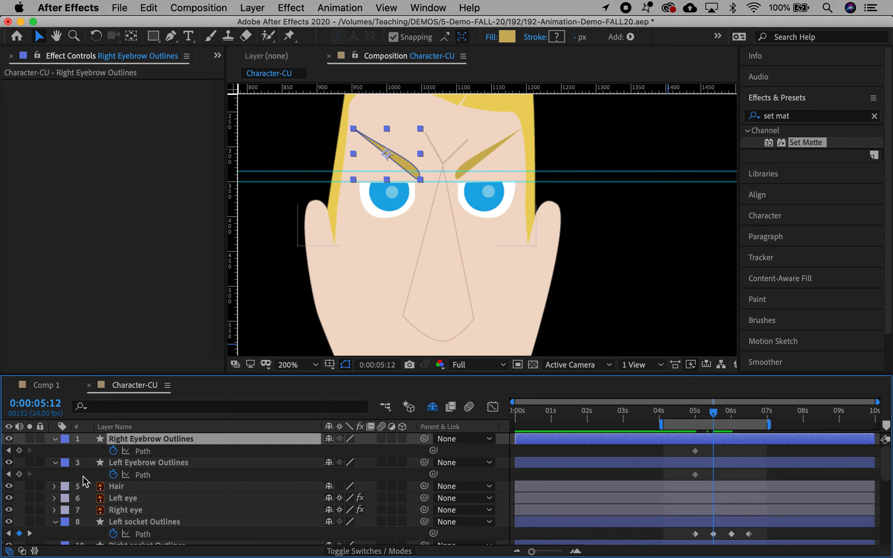
click(19, 451)
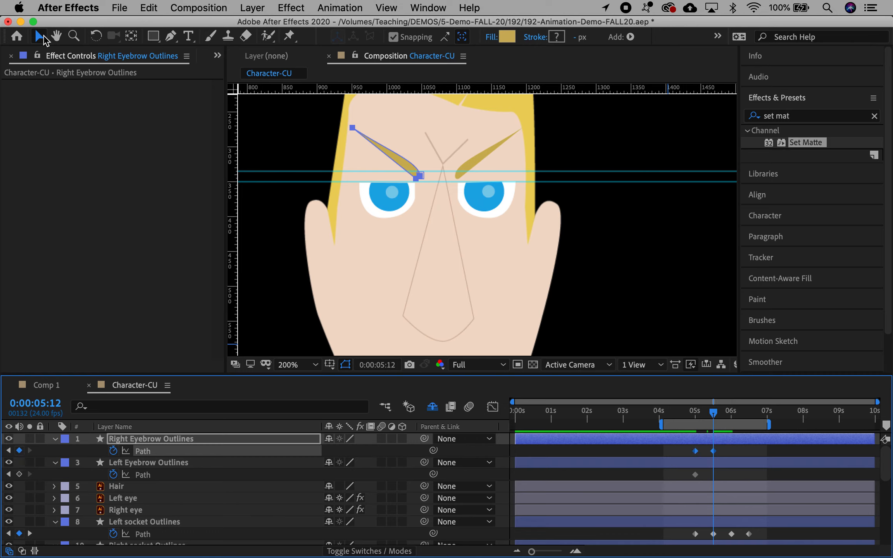
click(353, 127)
drag(354, 129, 347, 164)
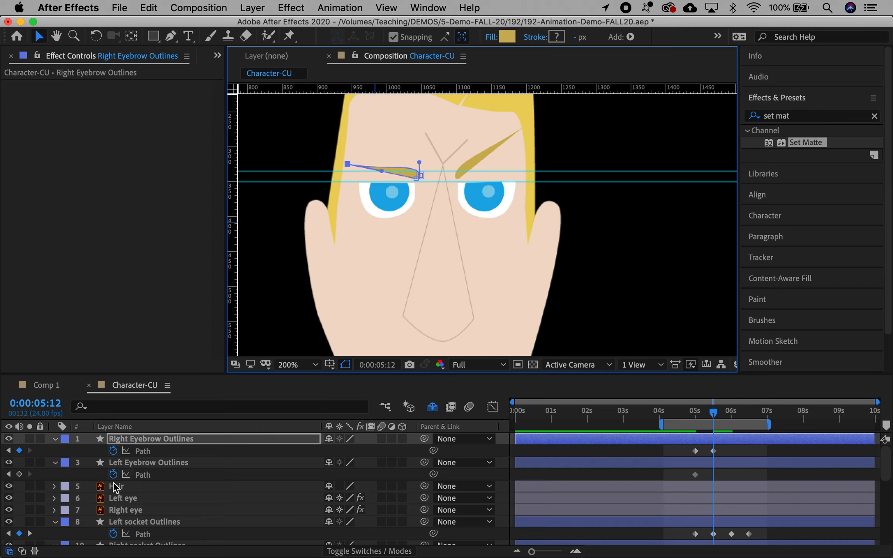
Lower the Left Eyebrow path's outer tip at 0:00:05:12 to just above the upper guide, mirroring the other brow
click(141, 474)
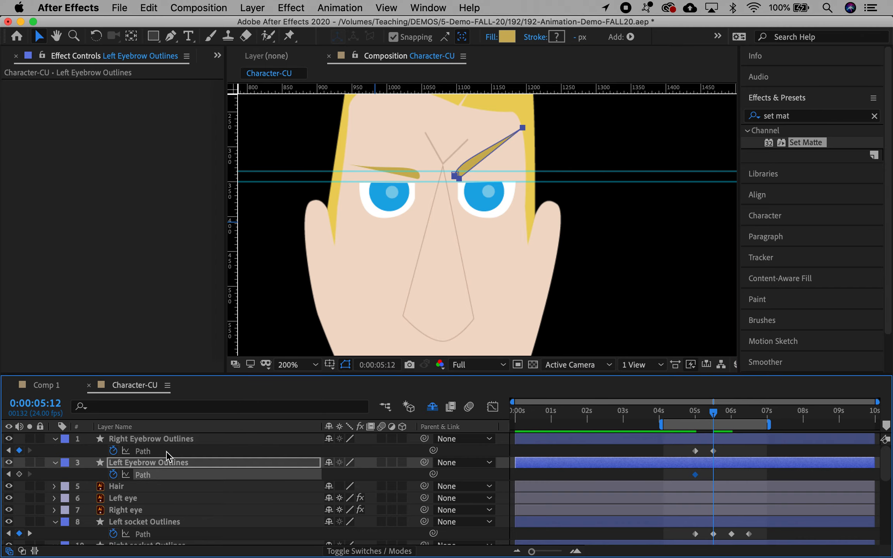
click(523, 128)
drag(522, 126, 484, 168)
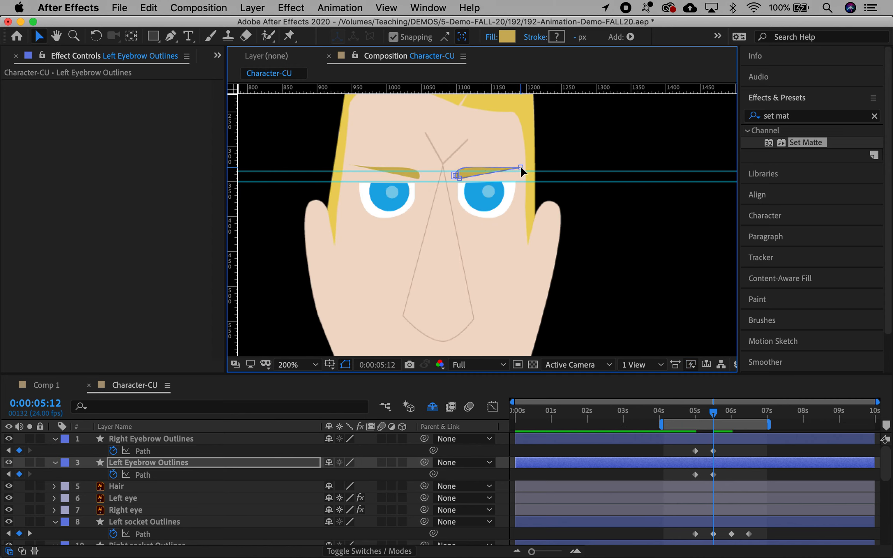
drag(521, 167, 520, 170)
Reshape the Left Eyebrow's inner end at 0:00:05:12 by raising its inner points slightly and adjusting their curve handles
key(z)
click(461, 177)
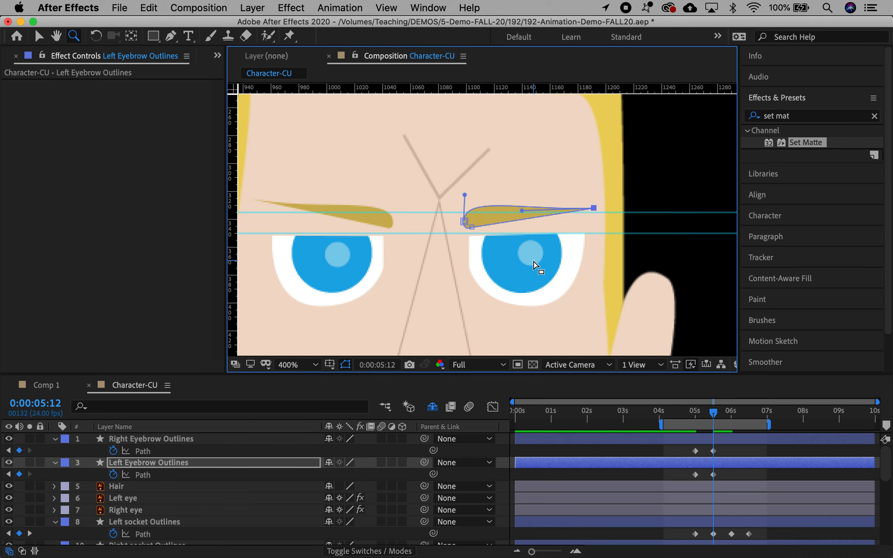
key(v)
drag(472, 226, 548, 210)
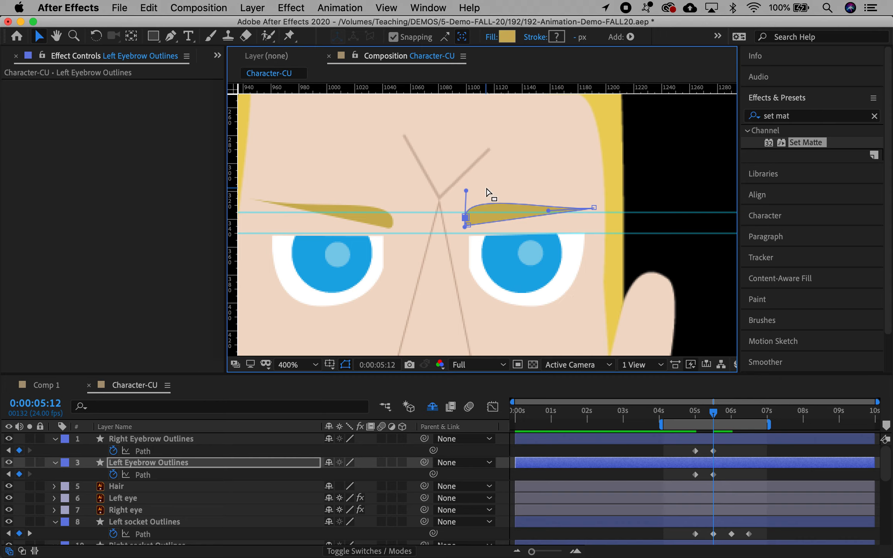
drag(465, 191, 476, 193)
click(661, 182)
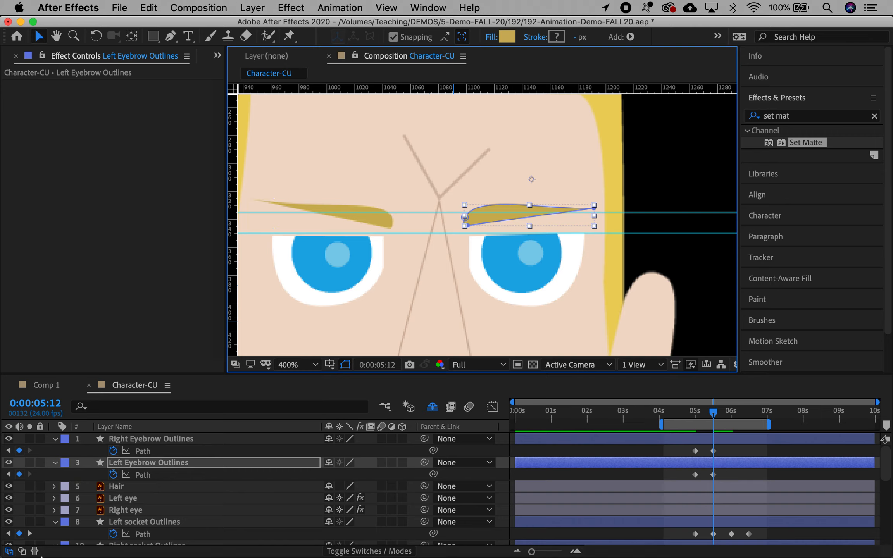
Add hold Path keyframes for the Right and Left Eyebrow layers at the sockets' 0:00:06:00 keyframe
click(31, 534)
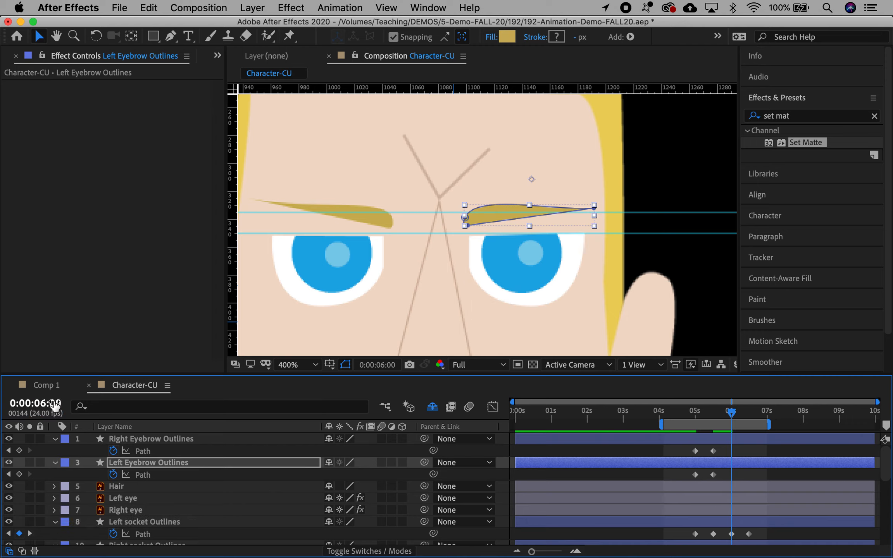
click(19, 451)
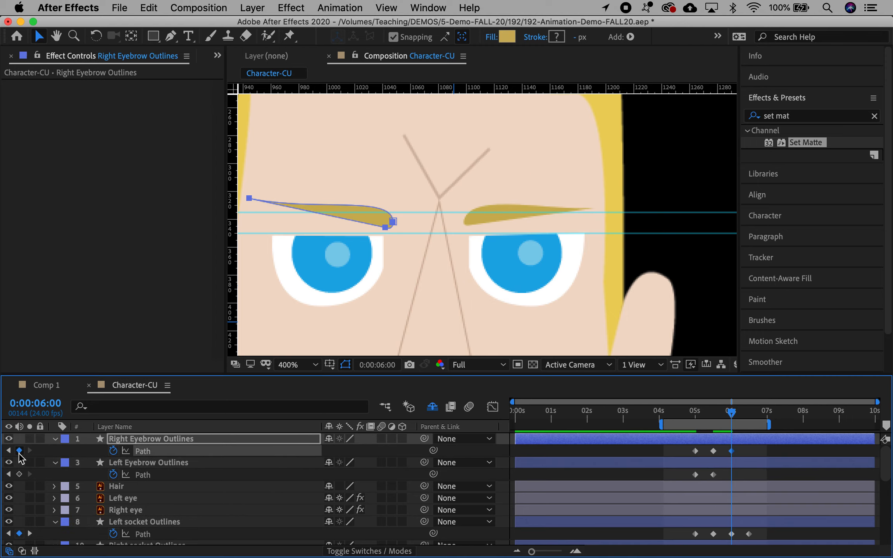
click(19, 475)
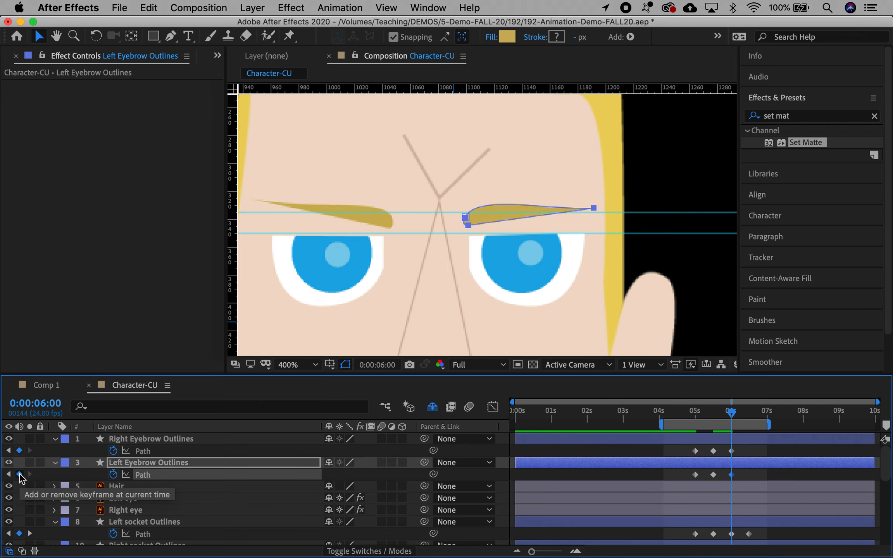
At 0:00:06:12, raise the Left Eyebrow's inner points and outer tip above the upper guide, undoing the trial shift of the upper inner point
click(29, 534)
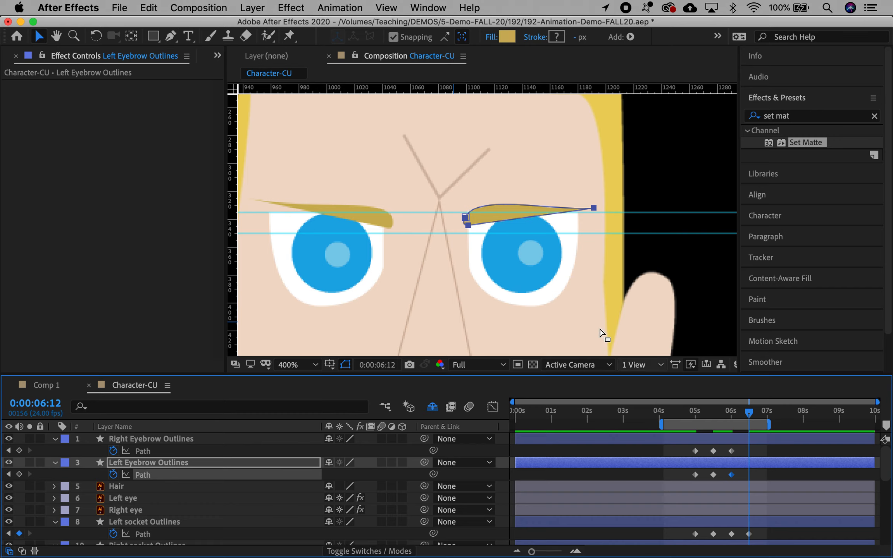
click(466, 219)
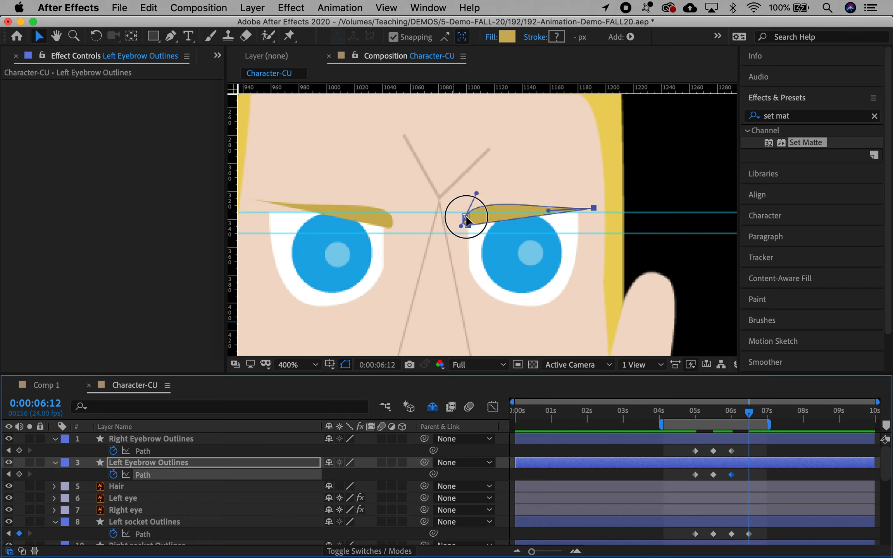
drag(466, 217, 477, 196)
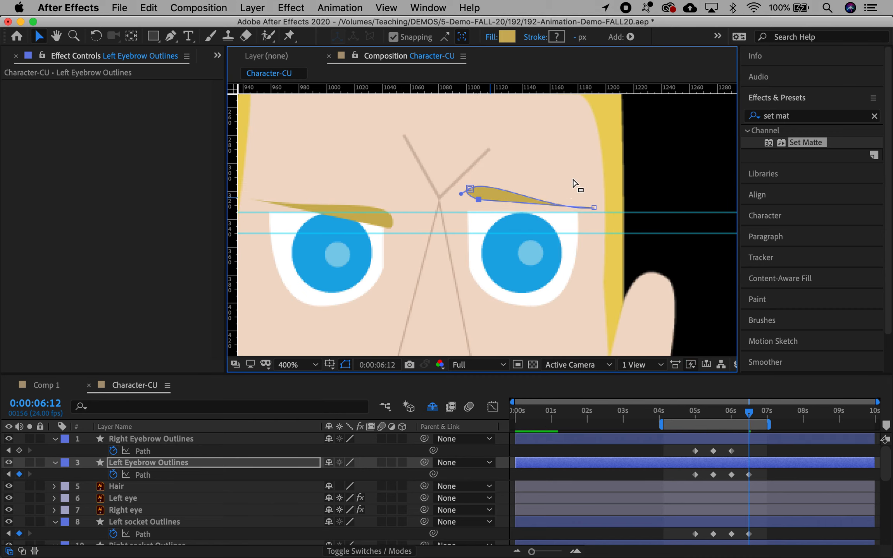
click(593, 205)
drag(594, 207, 593, 196)
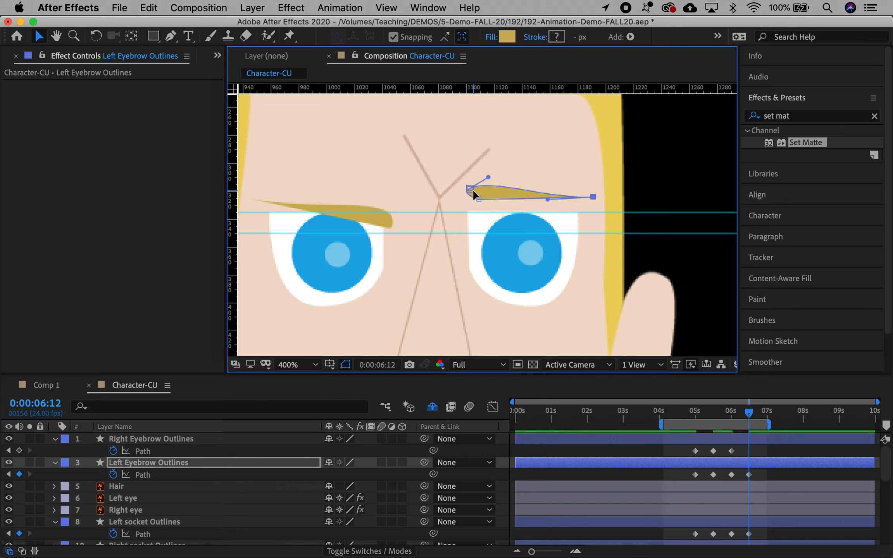
drag(469, 189, 514, 185)
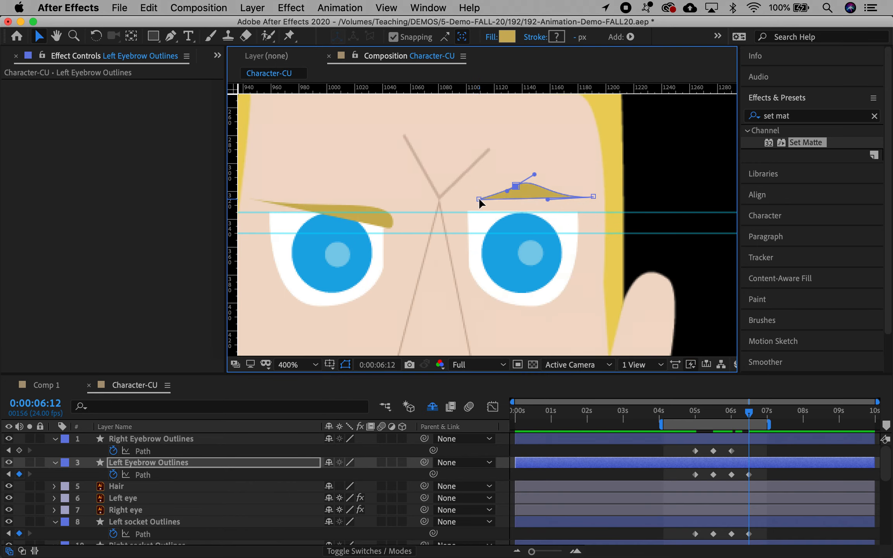
key(super+z)
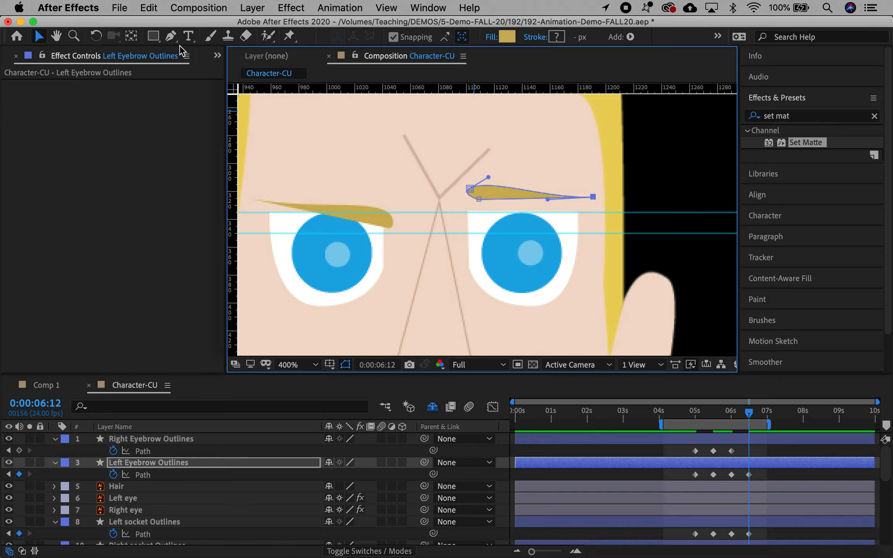
Add a vertex midway along both the upper and lower edges of the Left Eyebrow path at 0:00:06:12
click(171, 38)
drag(173, 41, 202, 49)
click(512, 187)
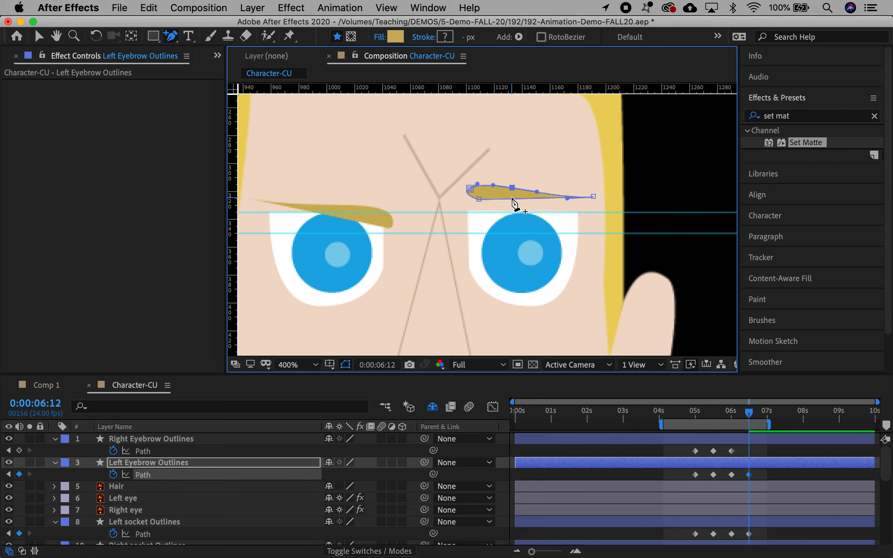
click(512, 198)
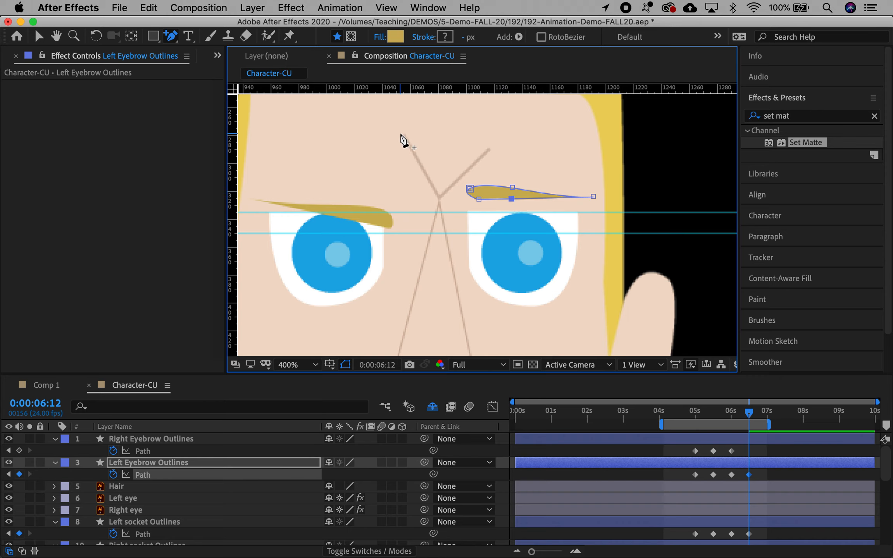
Raise the Left Eyebrow's two middle points into an arch, smooth the curve toward the outer tip and preview the animation
click(39, 36)
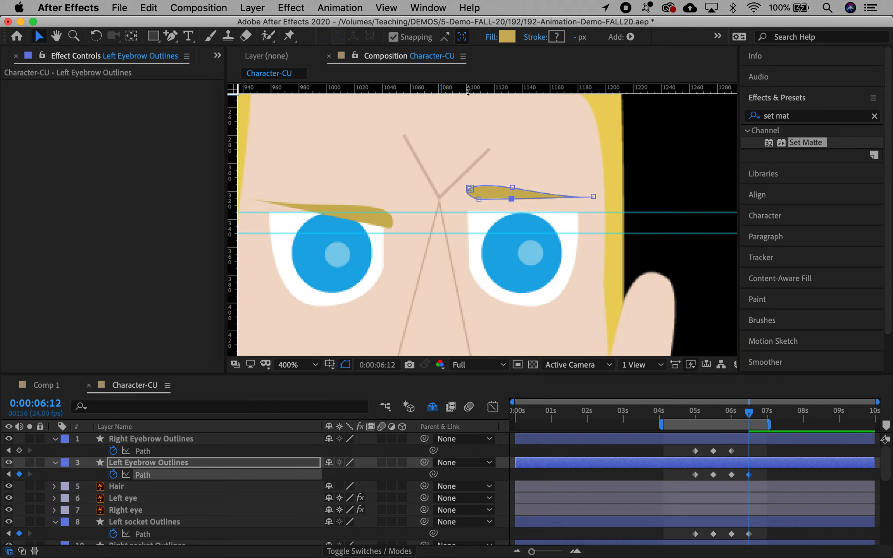
mouse_move(514, 186)
mouse_down()
mouse_move(514, 177)
mouse_move(511, 188)
mouse_up()
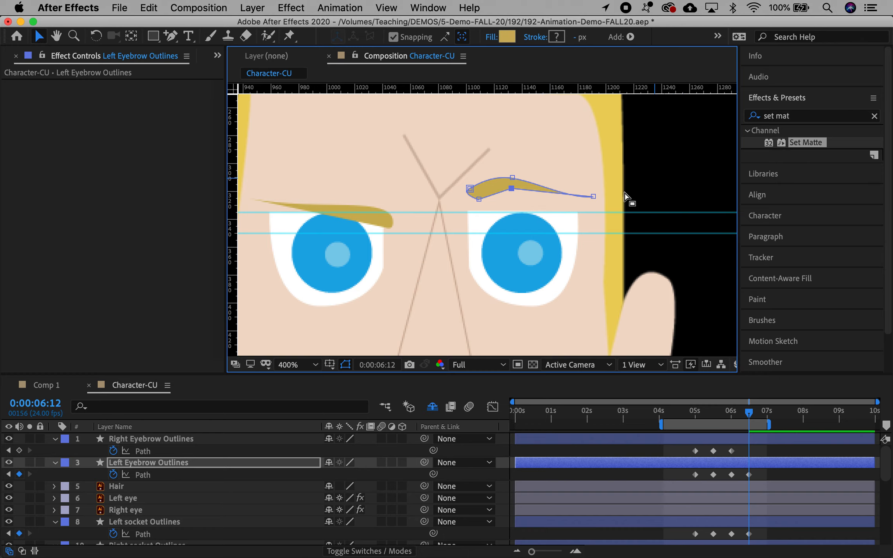
click(592, 195)
drag(566, 198, 567, 200)
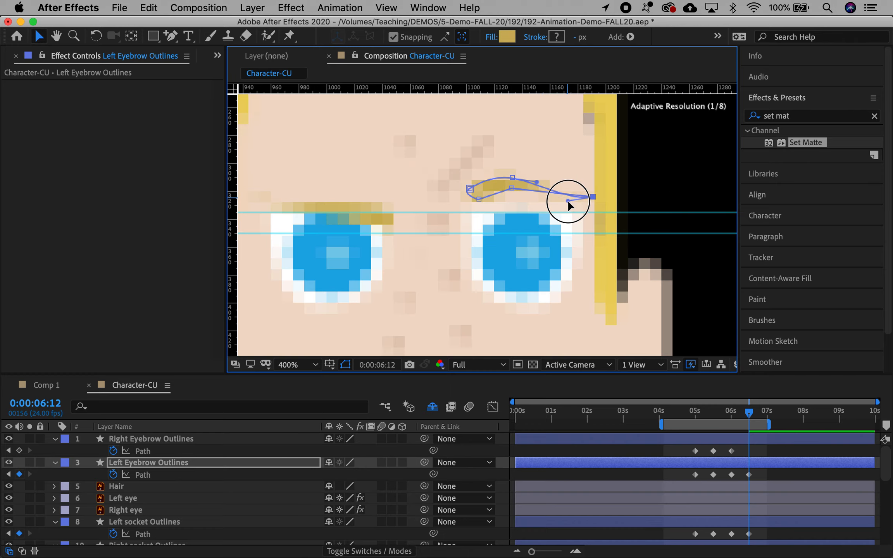
click(757, 421)
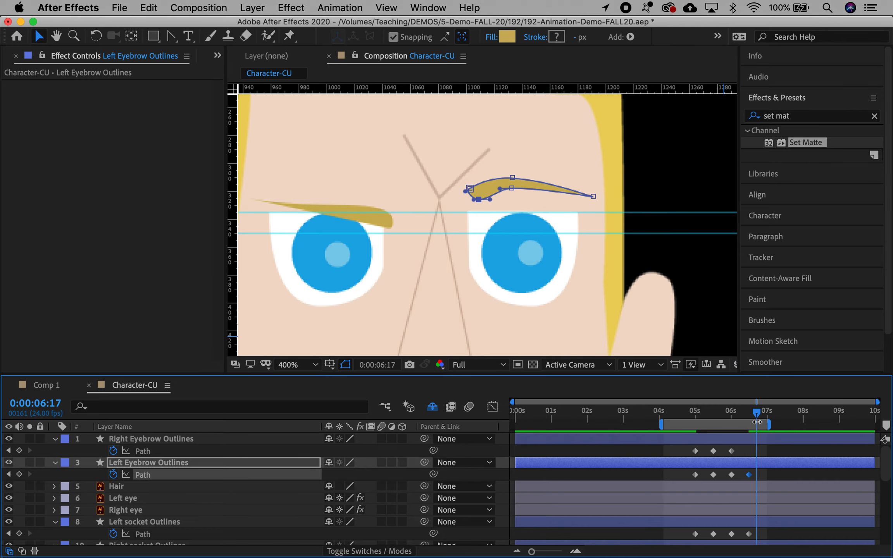
key(space)
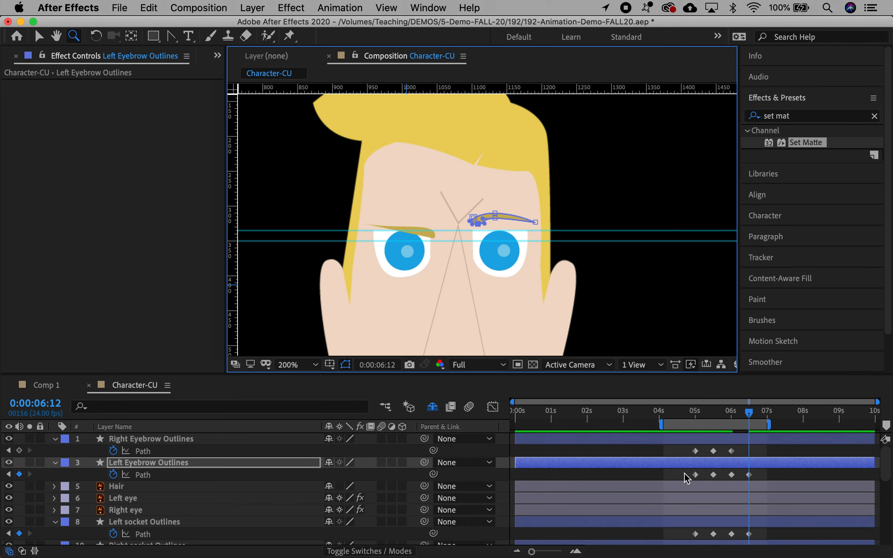
Add a Right Eyebrow Path keyframe at 0:00:06:12 and raise the brow's upper inner point above the upper guide
click(148, 451)
key(v)
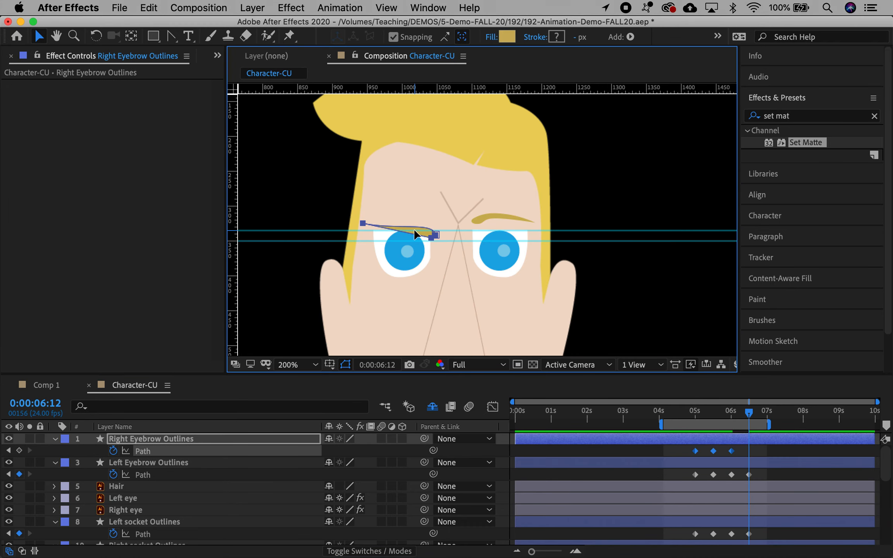
key(z)
click(413, 228)
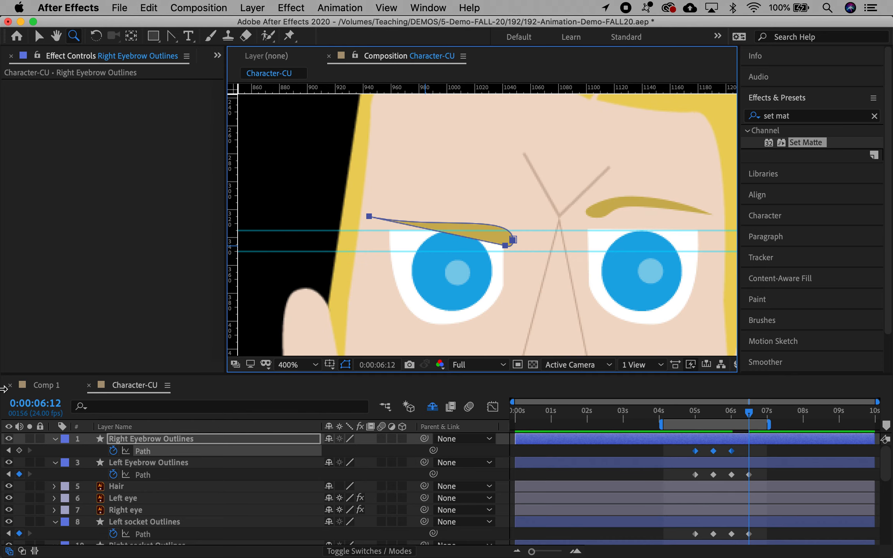
click(18, 451)
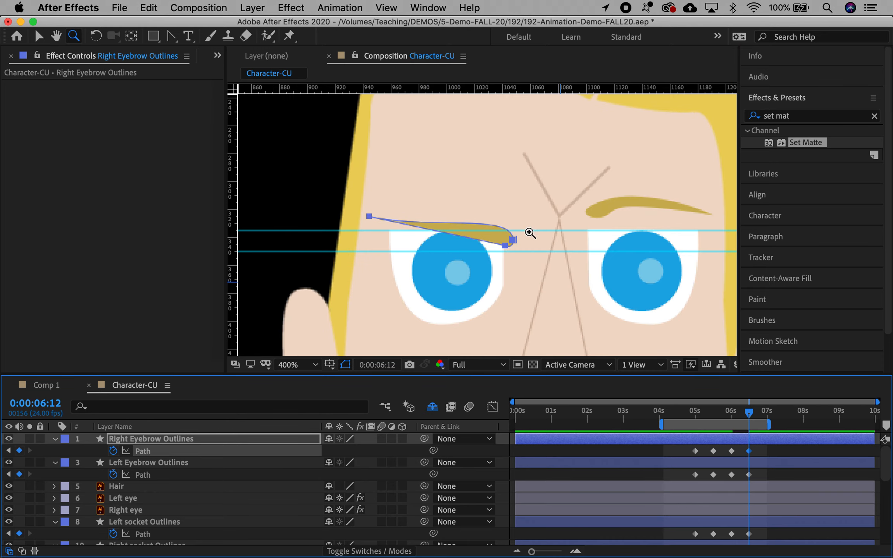
key(v)
drag(512, 239, 514, 218)
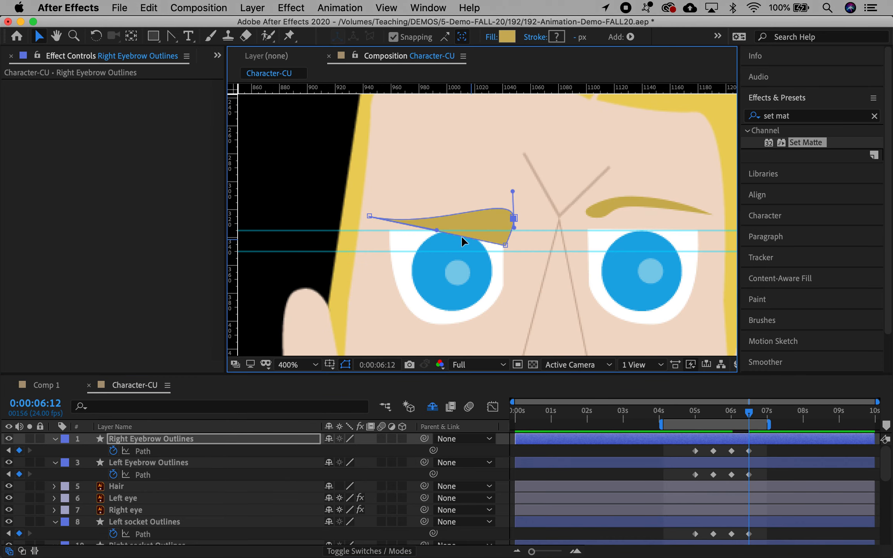
Add a vertex midway along both the upper and lower edges of the Right Eyebrow path at 0:00:06:12
click(171, 36)
click(469, 212)
click(460, 235)
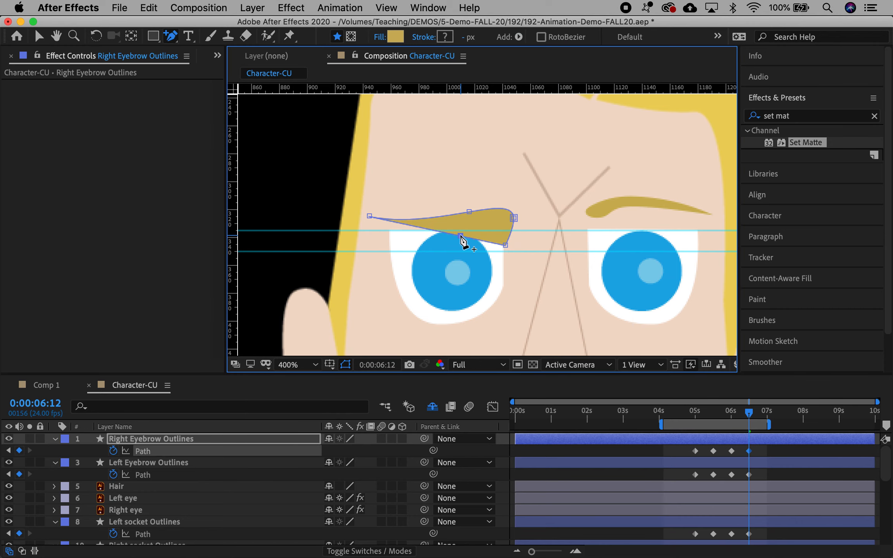
click(469, 212)
click(461, 235)
Raise the Right Eyebrow's upper middle point and place two horizontal guides at the top and bottom of the Left Eyebrow's inner part
click(39, 36)
drag(469, 211, 468, 199)
drag(608, 88, 526, 197)
drag(638, 89, 636, 219)
Arch the Right Eyebrow between the new guides by raising its lower middle, outer and inner points and adjusting their curve handles
drag(461, 235, 460, 220)
drag(369, 216, 369, 212)
drag(403, 219, 401, 207)
drag(513, 218, 509, 203)
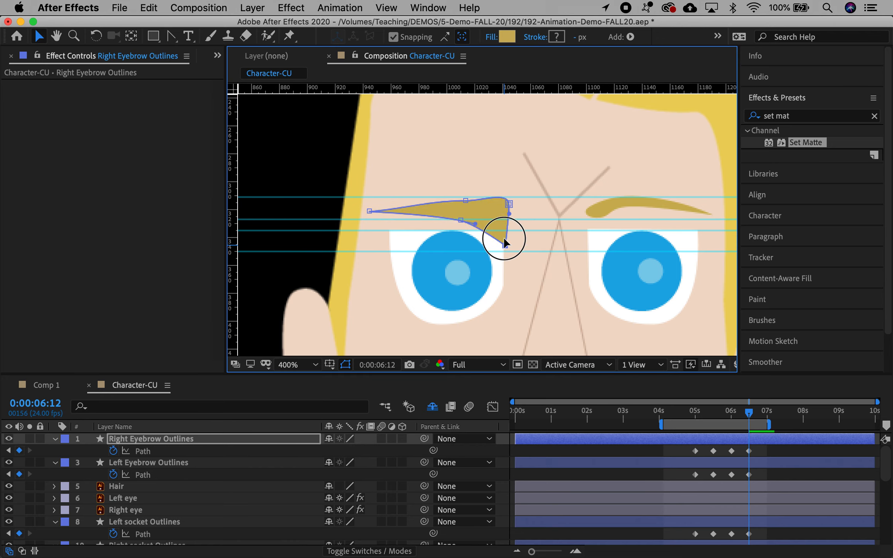
drag(506, 245, 461, 214)
mouse_move(475, 220)
mouse_down()
mouse_move(477, 205)
mouse_move(489, 213)
mouse_up()
drag(510, 212, 460, 209)
click(530, 231)
click(499, 173)
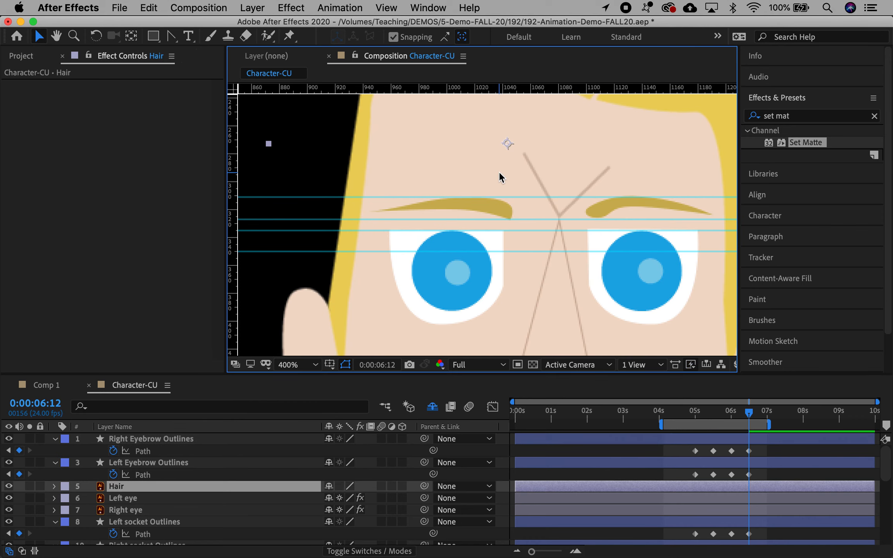
Convert the Right Eyebrow's lower inner point to a smooth one and adjust its handles to round the brow's inner end
click(145, 474)
click(143, 451)
key(z)
double_click(504, 219)
click(171, 36)
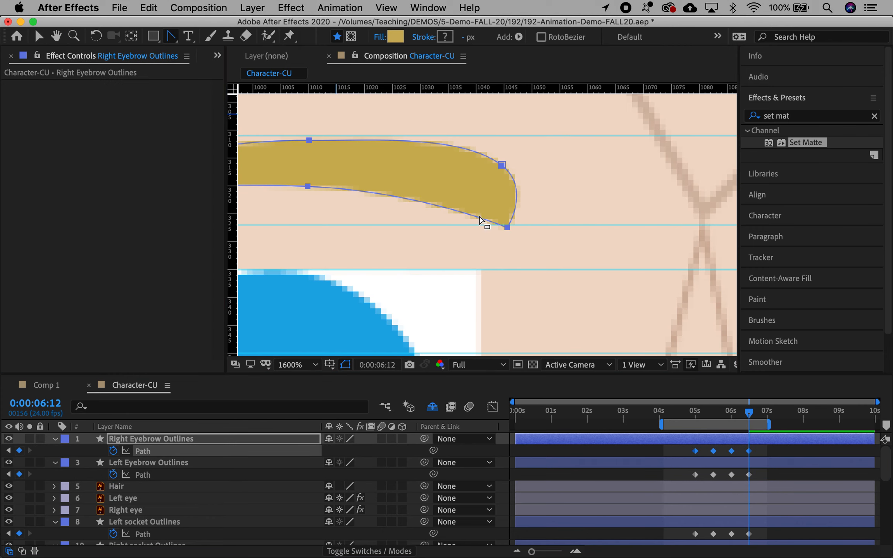
click(506, 227)
key(v)
drag(507, 227, 506, 223)
mouse_move(438, 231)
mouse_down()
mouse_move(454, 228)
mouse_move(435, 219)
mouse_up()
drag(375, 190, 428, 192)
drag(435, 218, 434, 224)
Convert the Right Eyebrow's rounded outer point to a corner so the brow tapers to a sharp tip
key(z)
alt+click(535, 212)
alt+click(543, 211)
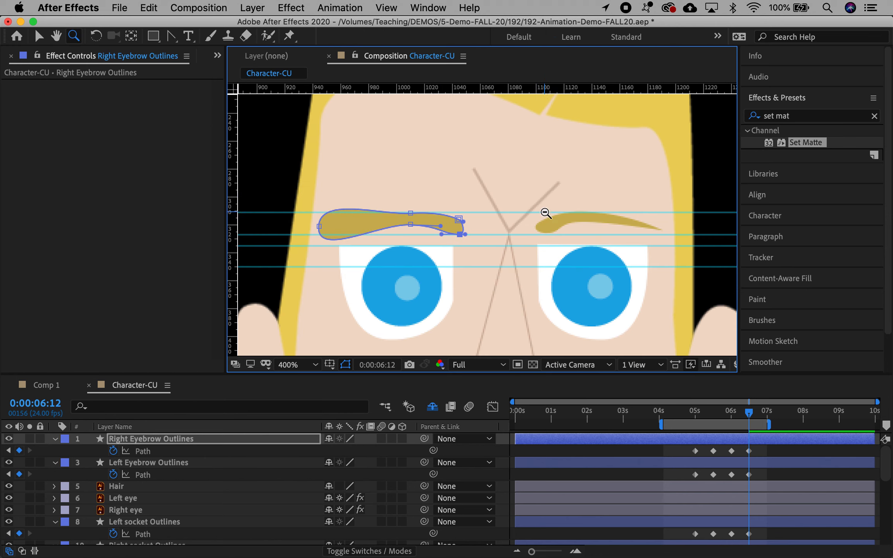
key(g)
click(318, 226)
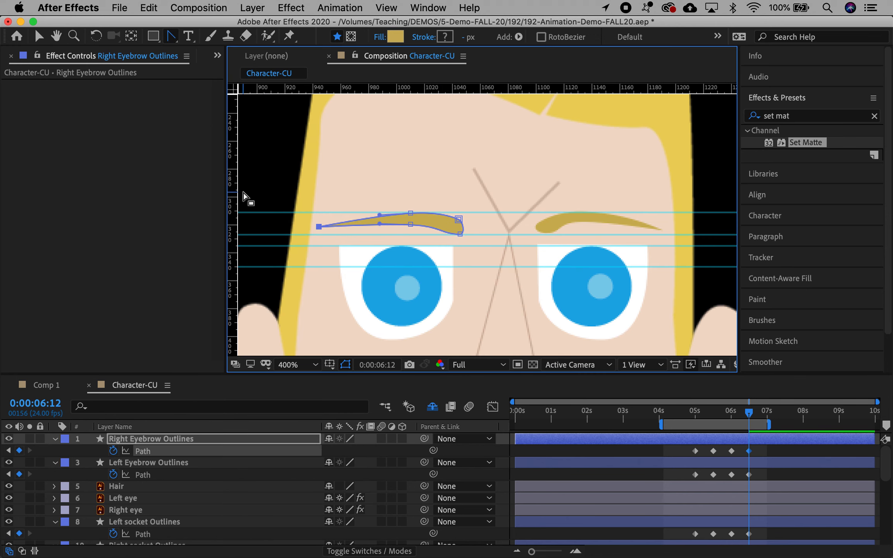
Preview the facial animation with the whole character in view, then scrub to 0:00:05:14
key(z)
alt+click(501, 208)
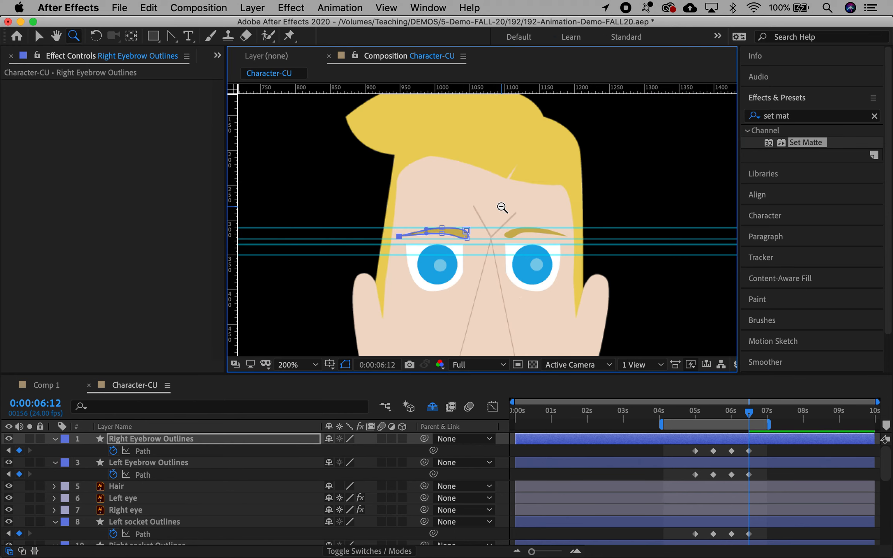
alt+click(514, 291)
alt+click(512, 260)
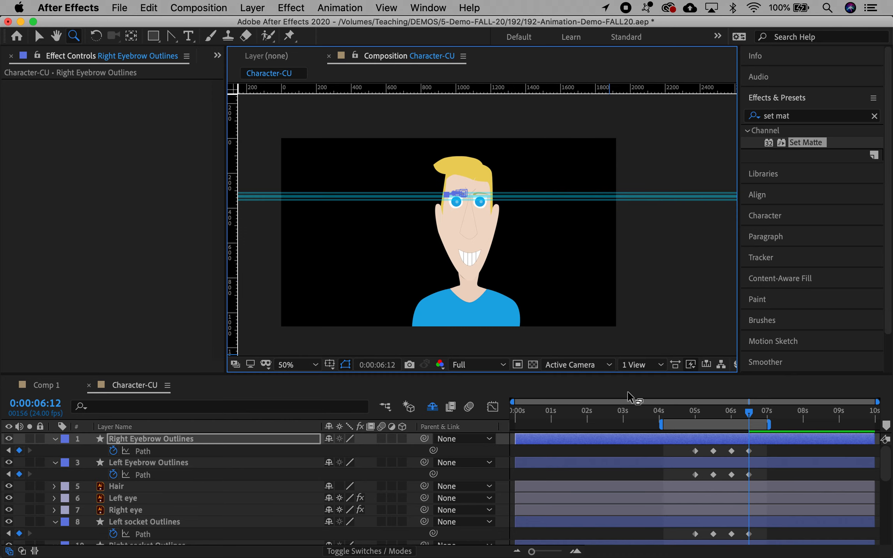
click(688, 410)
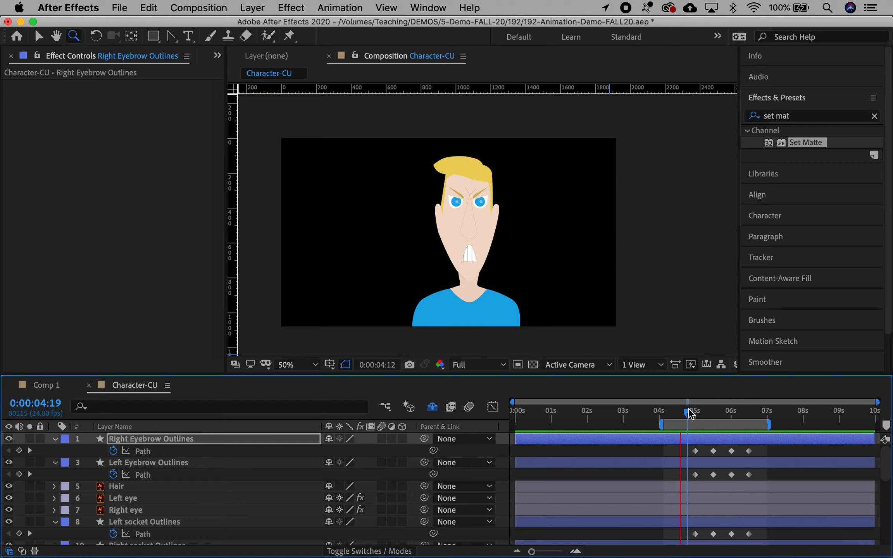
key(space)
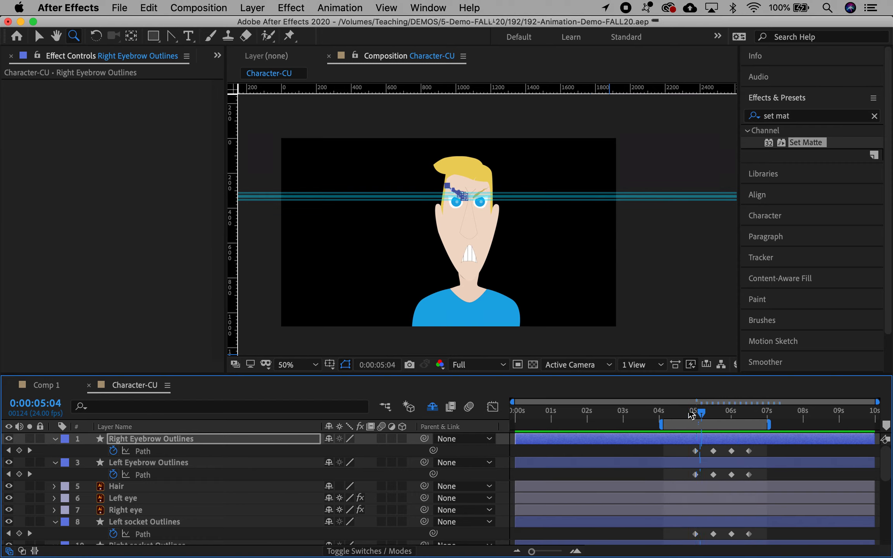
drag(694, 413, 715, 413)
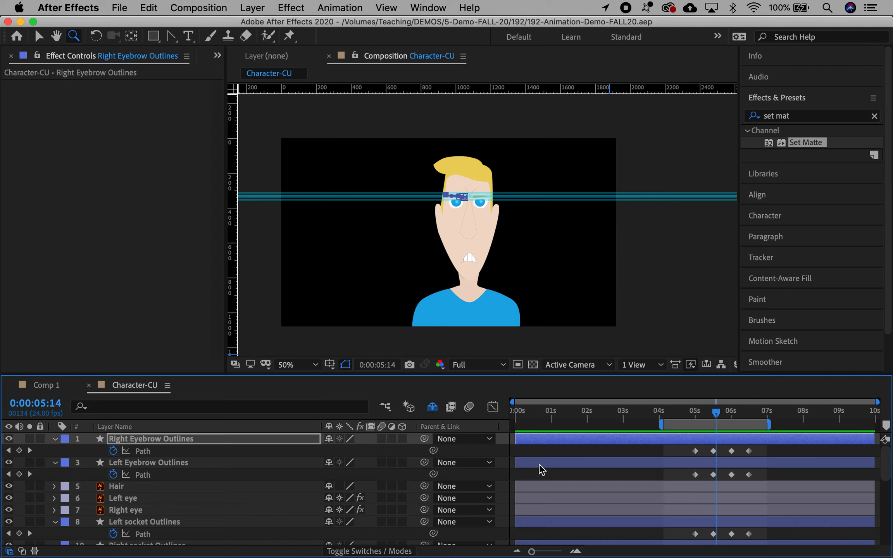
Collapse the expanded properties of the eyebrow, socket and Mouth Outlines layers
click(55, 440)
click(54, 451)
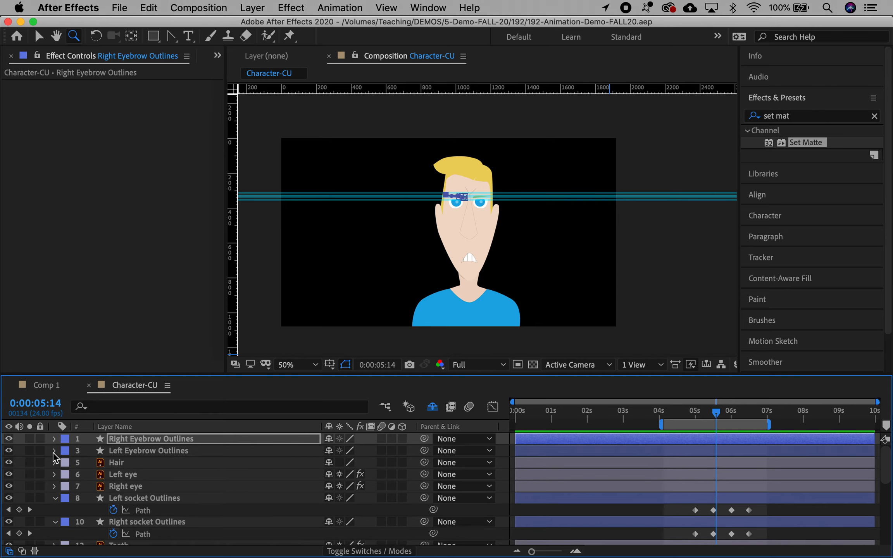
click(55, 498)
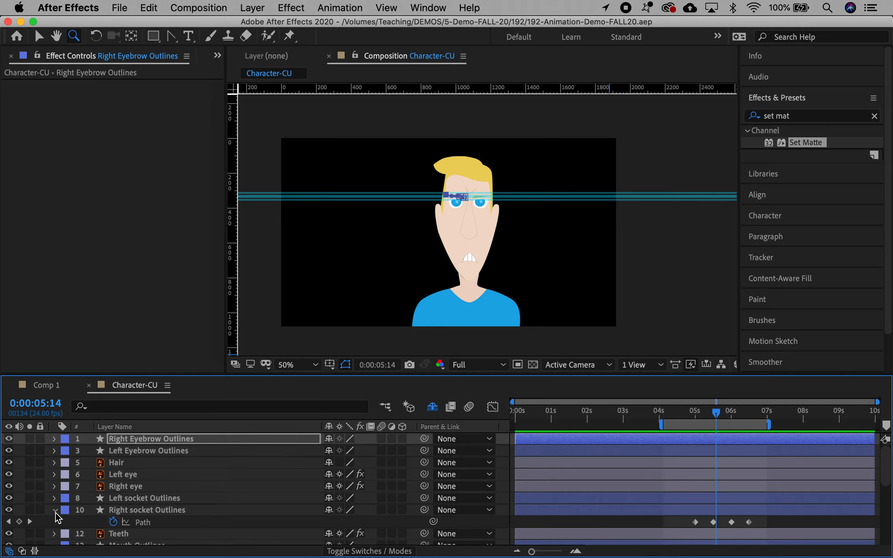
click(55, 510)
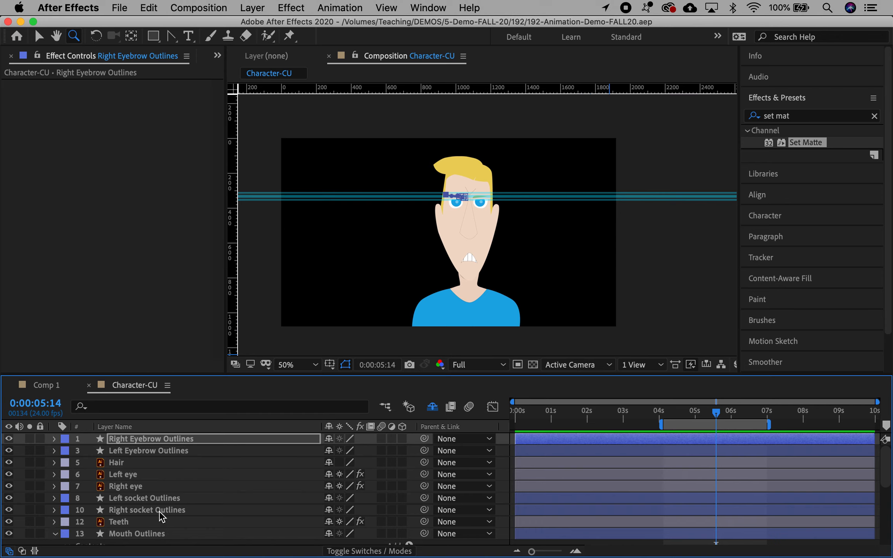
scroll(161, 517, down, 2)
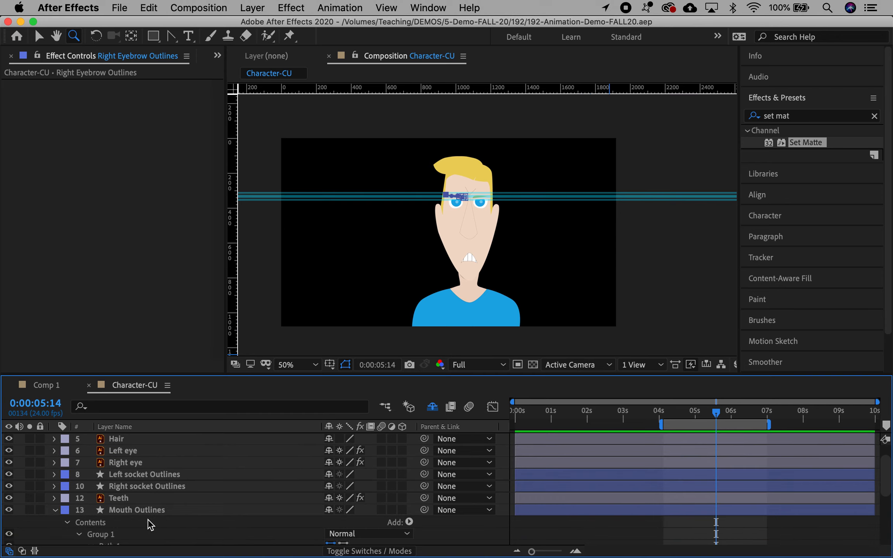
click(55, 510)
Delete the Sketch and Background layers from the Character-CU composition
scroll(128, 497, up, 2)
scroll(129, 502, down, 5)
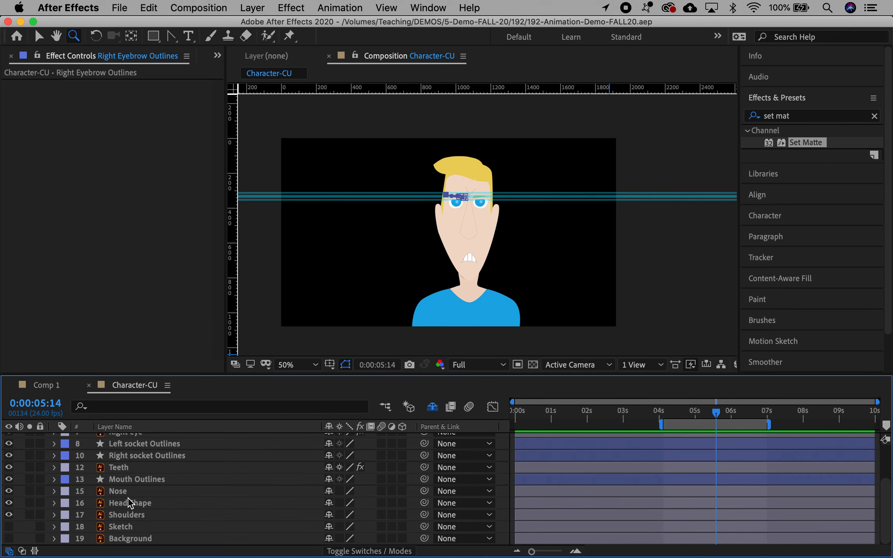
scroll(129, 503, up, 5)
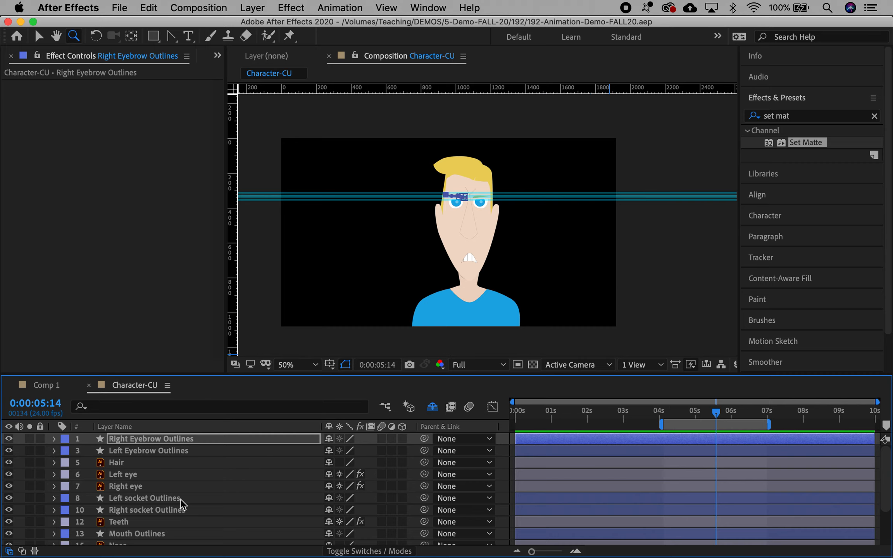
scroll(184, 506, down, 5)
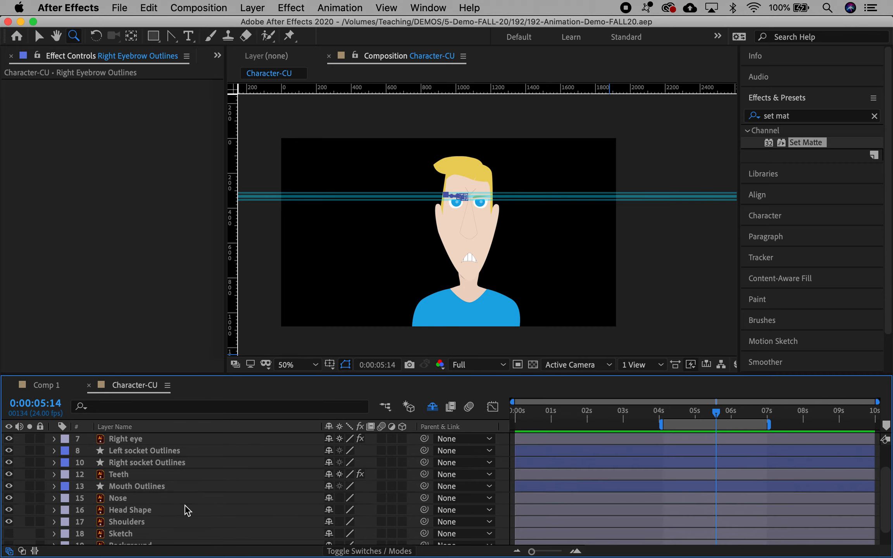
click(122, 531)
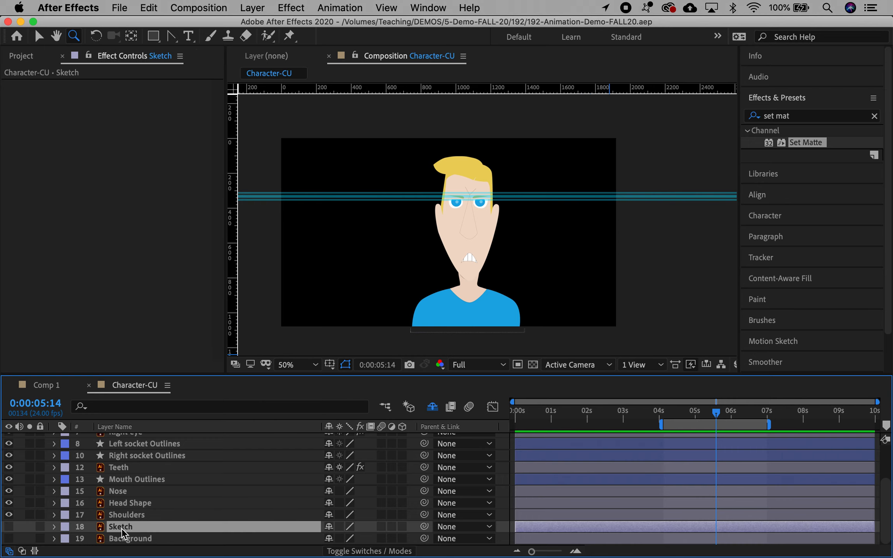
key(Delete)
click(125, 541)
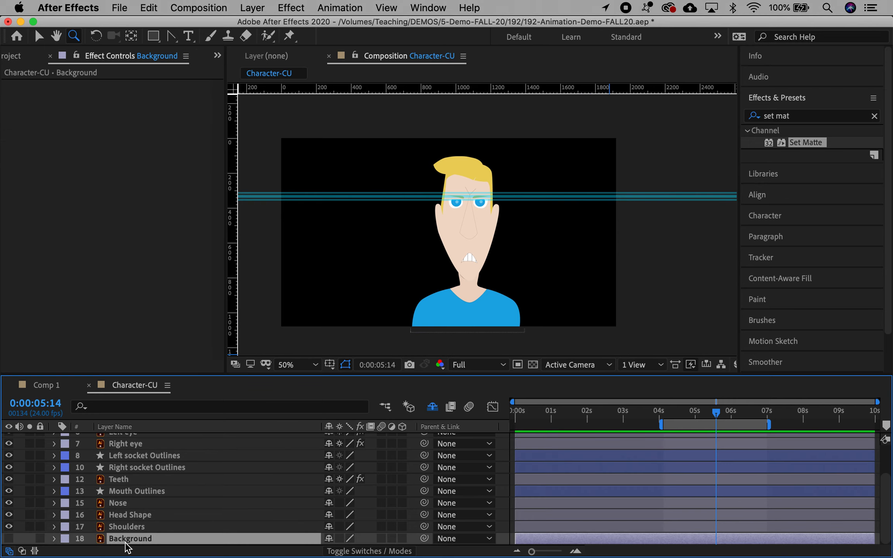
key(Delete)
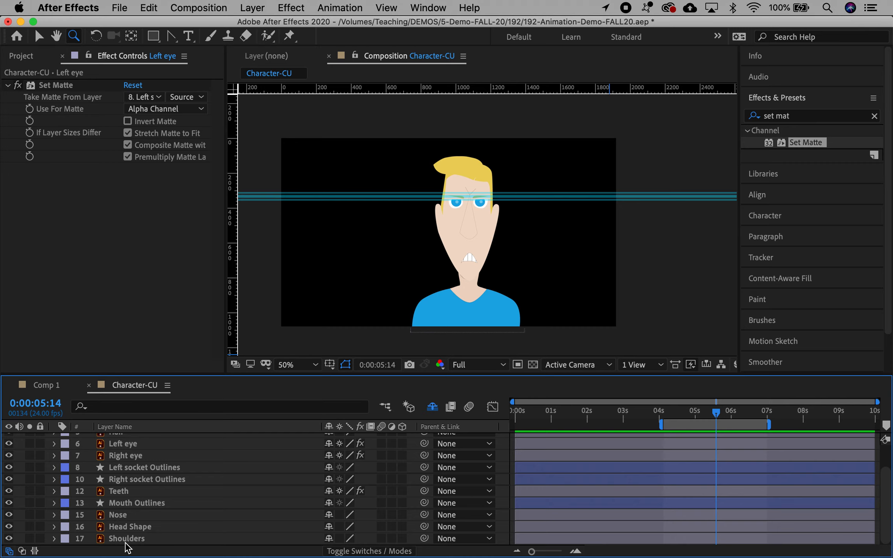
click(124, 539)
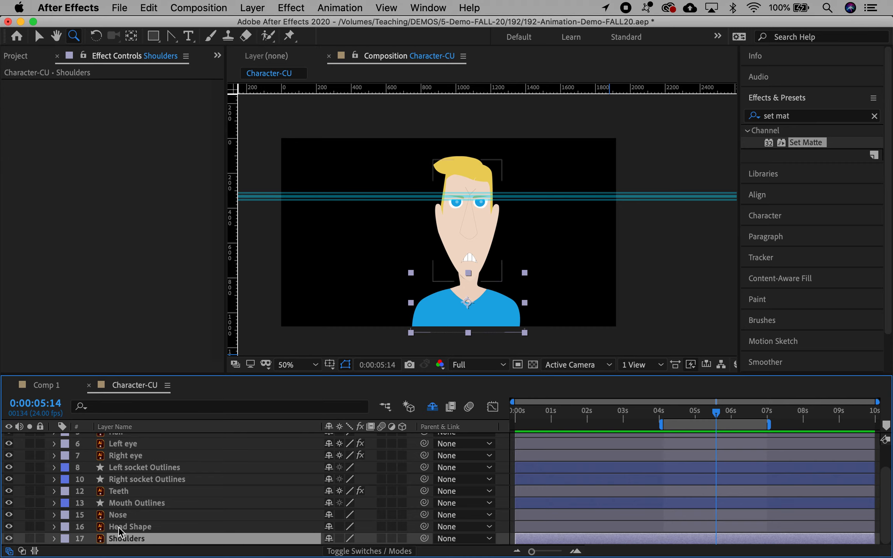
click(118, 527)
click(115, 513)
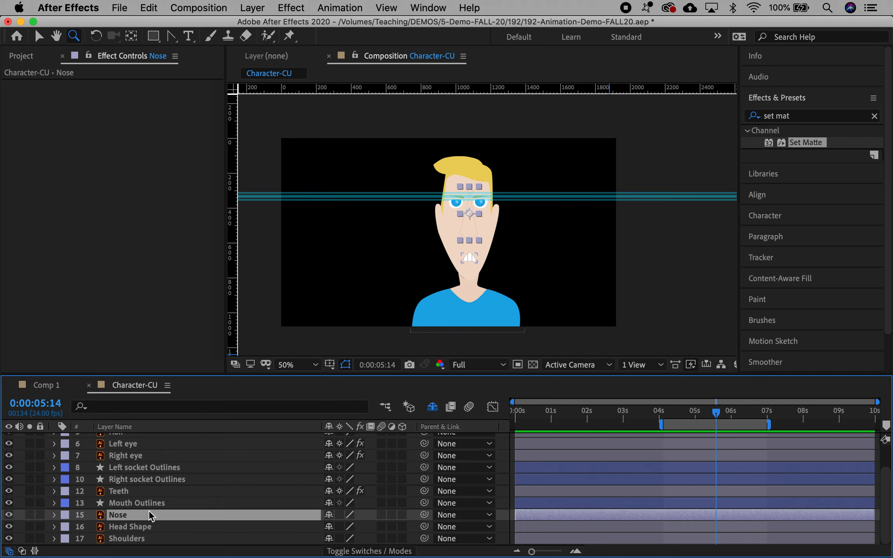
scroll(152, 479, up, 1)
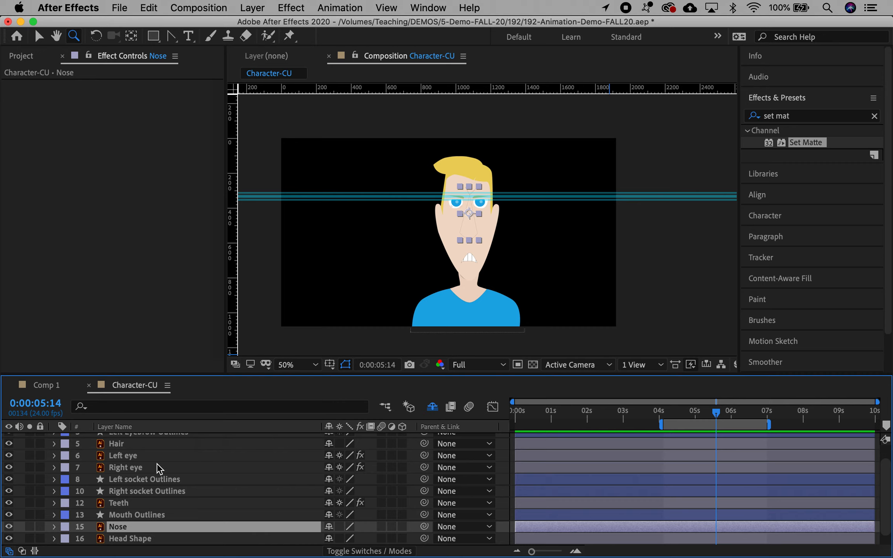
Parent the Right eye layer to the Left eye layer
click(140, 456)
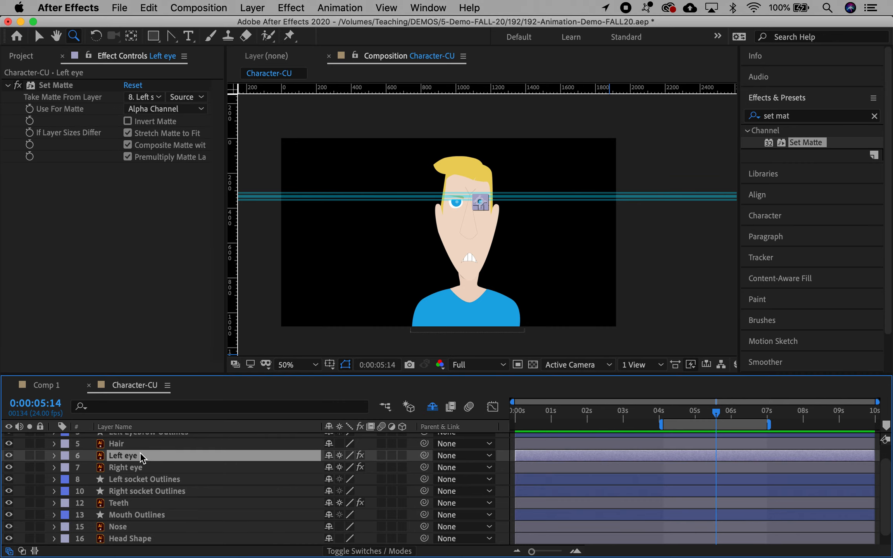
click(138, 468)
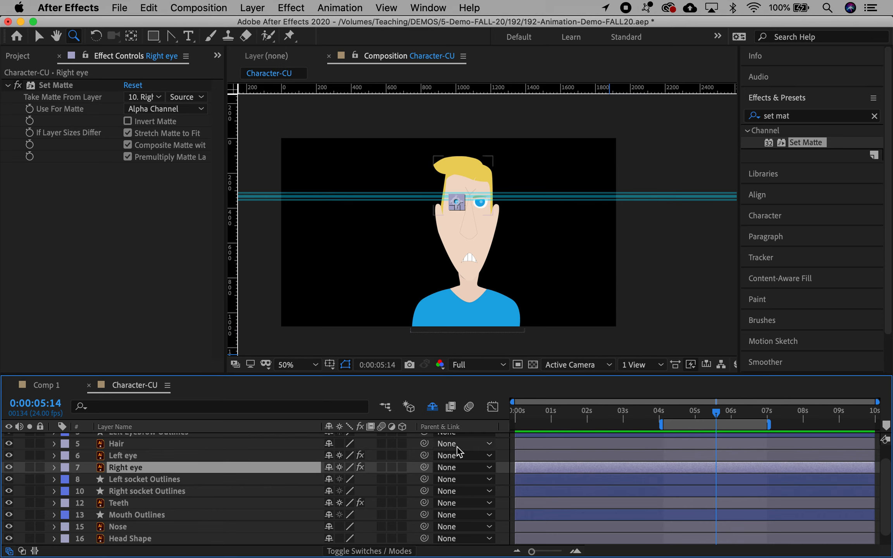
click(463, 466)
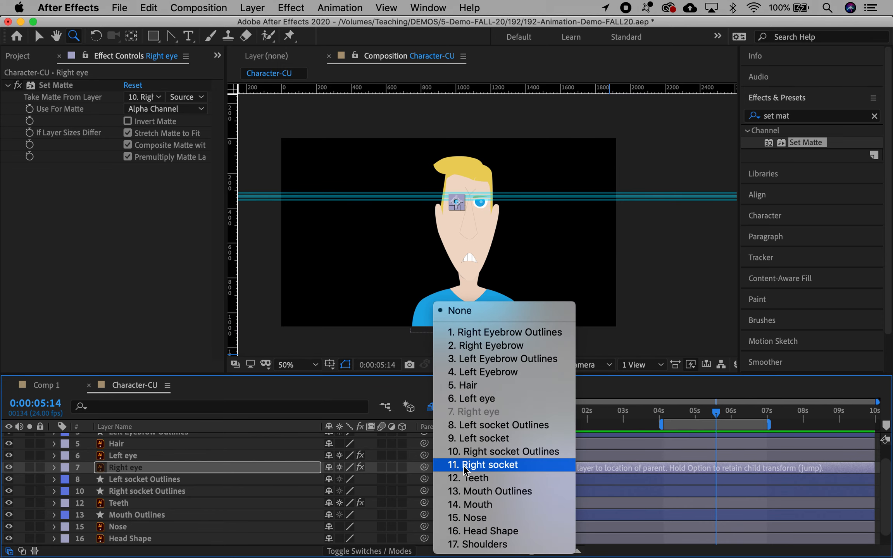
click(467, 398)
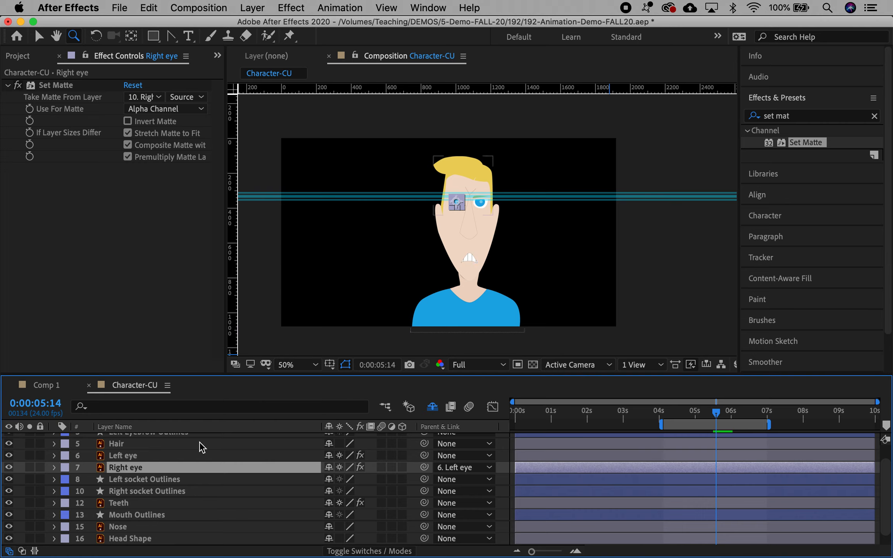
Try shifting the Left eye layer's vertical position to test the parented eyes, and undo the change
click(189, 456)
key(p)
drag(189, 456, 354, 377)
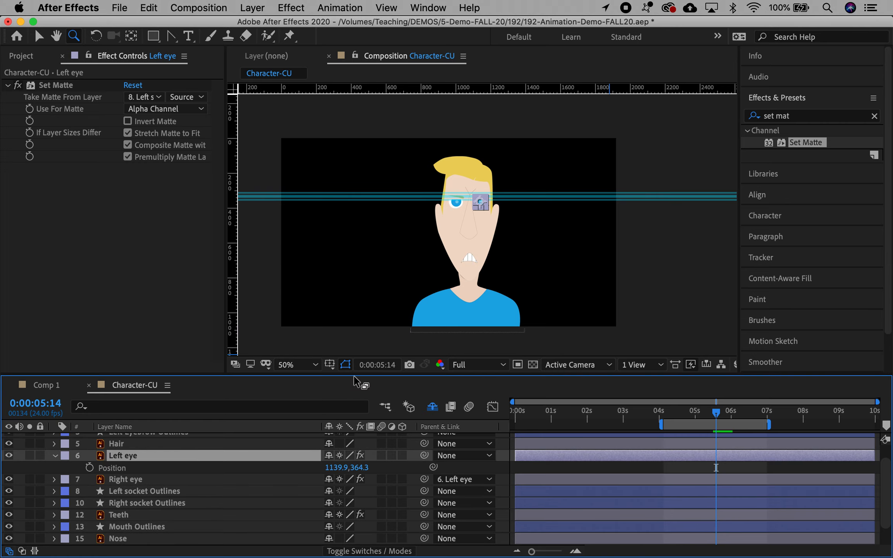
click(451, 238)
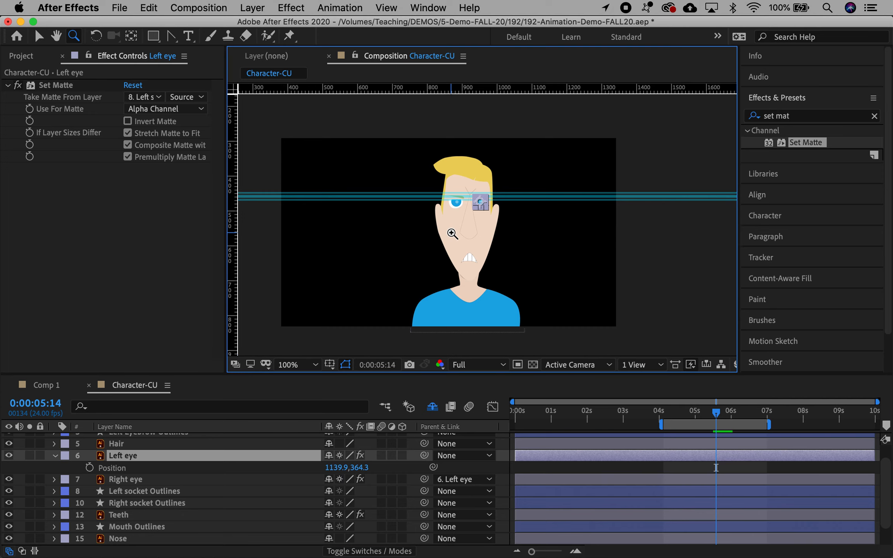
key(v)
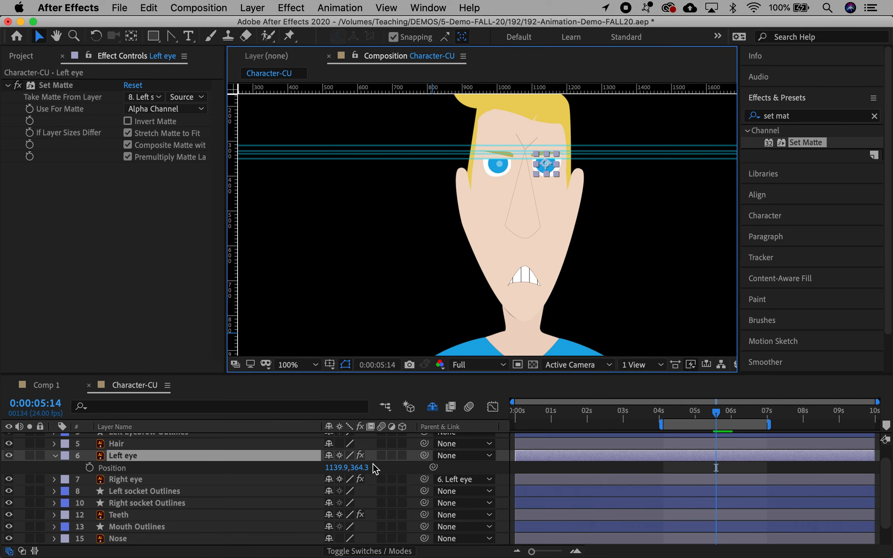
click(361, 467)
mouse_move(361, 467)
mouse_down()
mouse_move(354, 467)
mouse_move(373, 467)
mouse_up()
key(super+z)
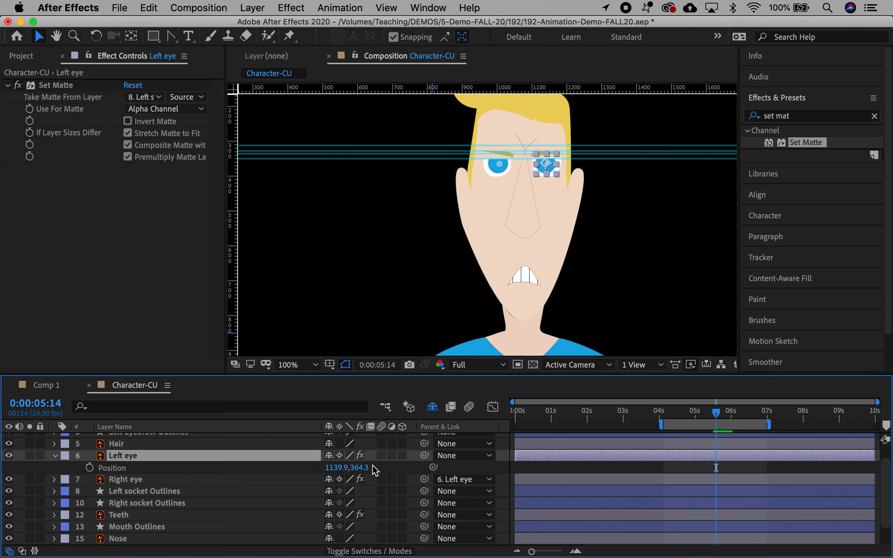
click(56, 455)
Parent the Head Shape layer to the Shoulders layer
scroll(227, 491, down, 1)
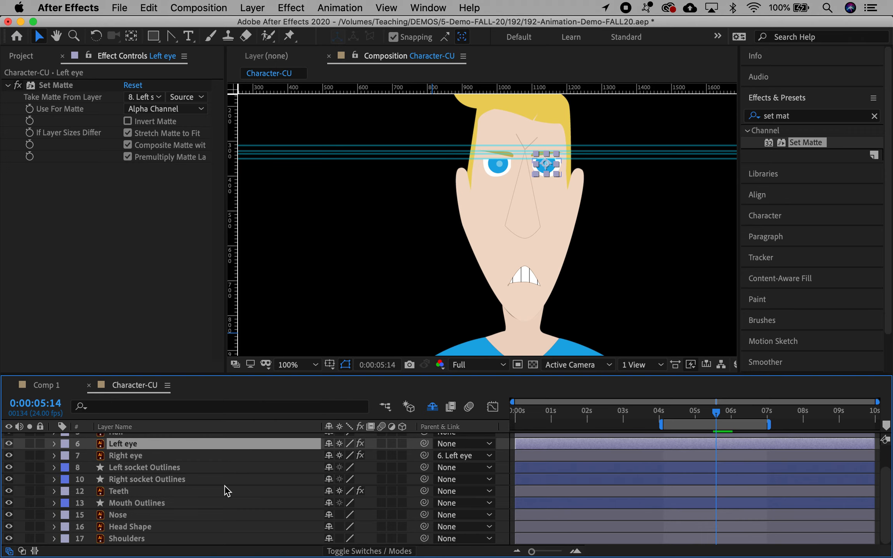
click(132, 526)
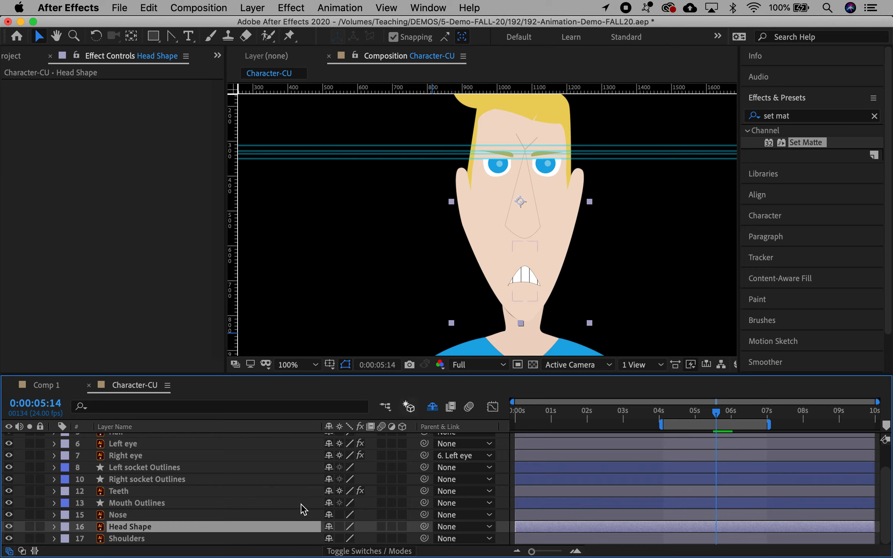
click(467, 526)
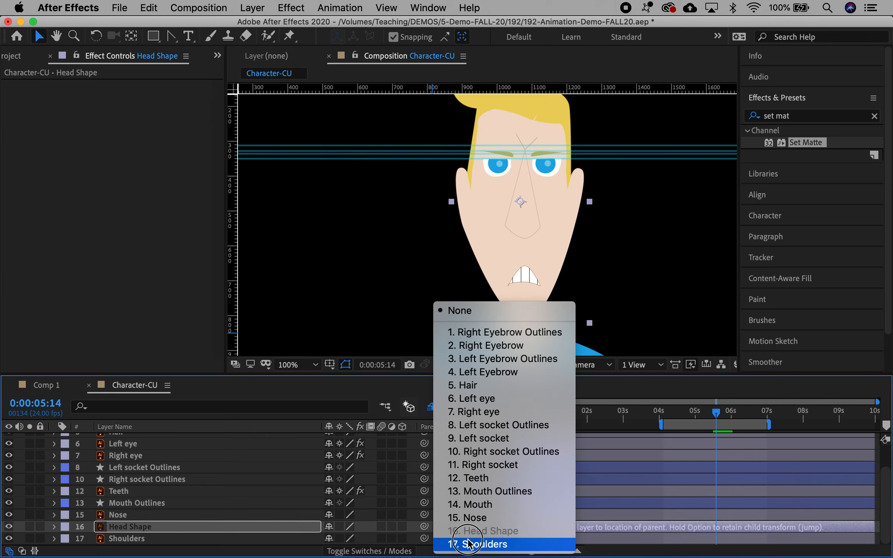
click(467, 543)
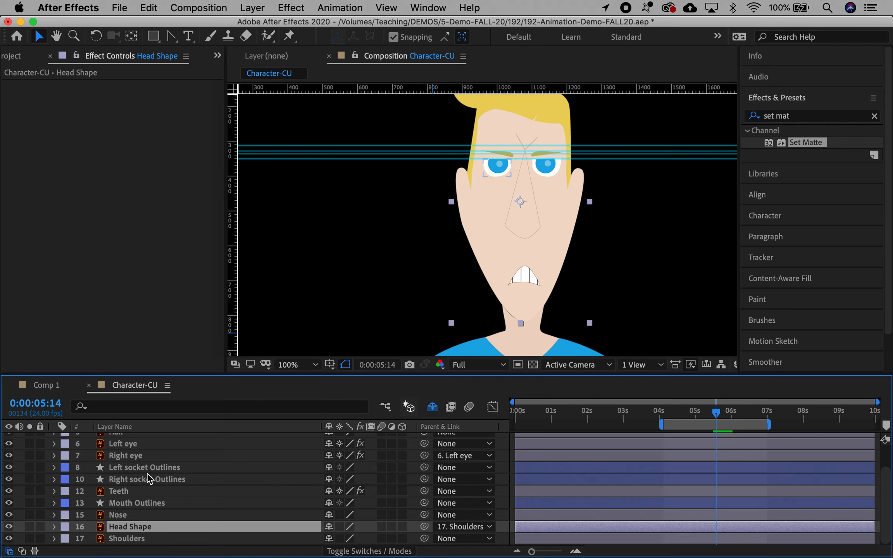
Parent the Hair, Left eye, Left and Right socket Outlines, Teeth, Mouth Outlines and Nose layers to Head Shape
scroll(208, 486, up, 2)
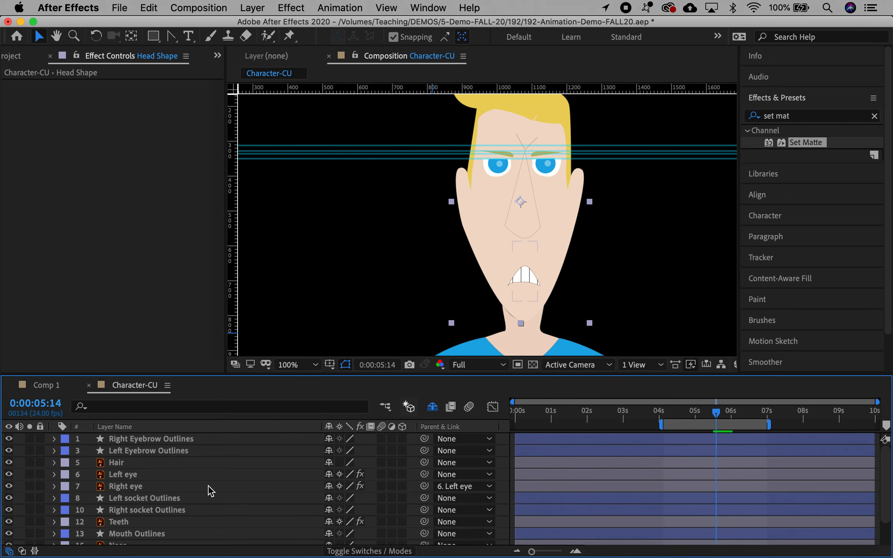
scroll(210, 490, down, 2)
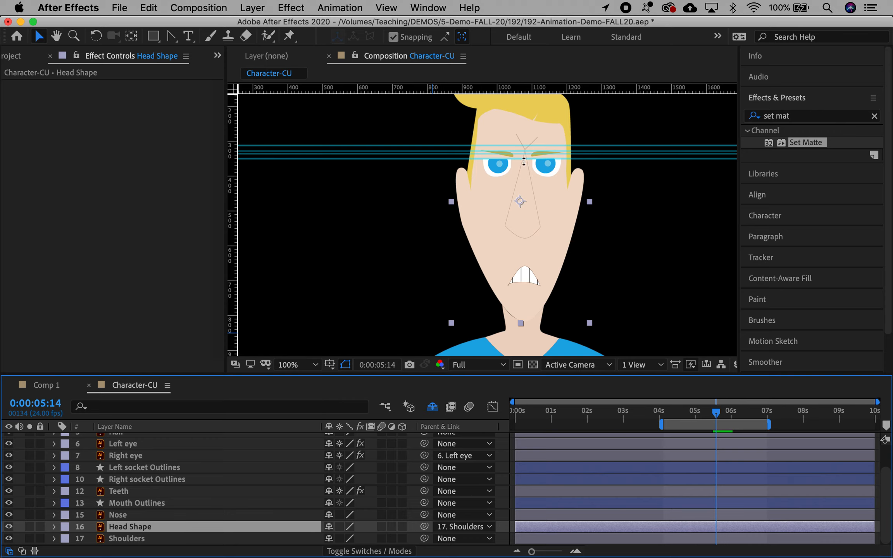
scroll(157, 499, up, 2)
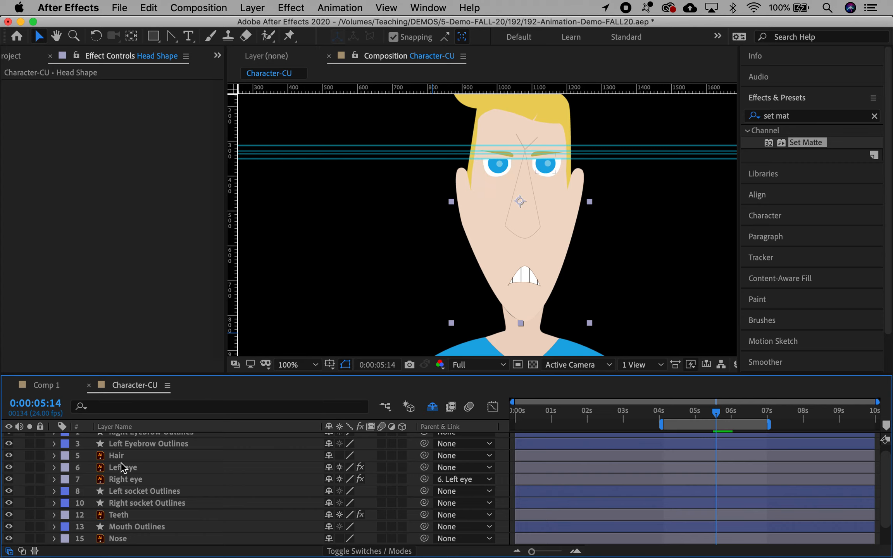
click(120, 457)
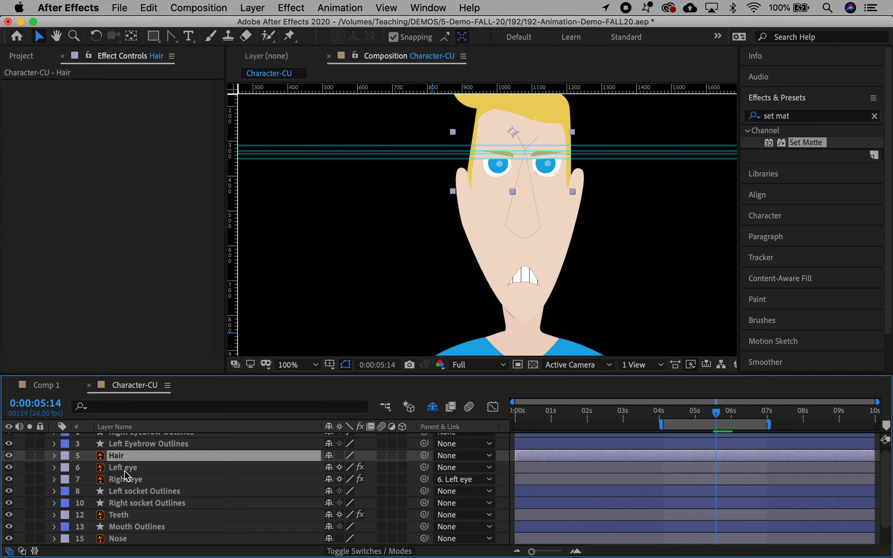
shift+click(124, 470)
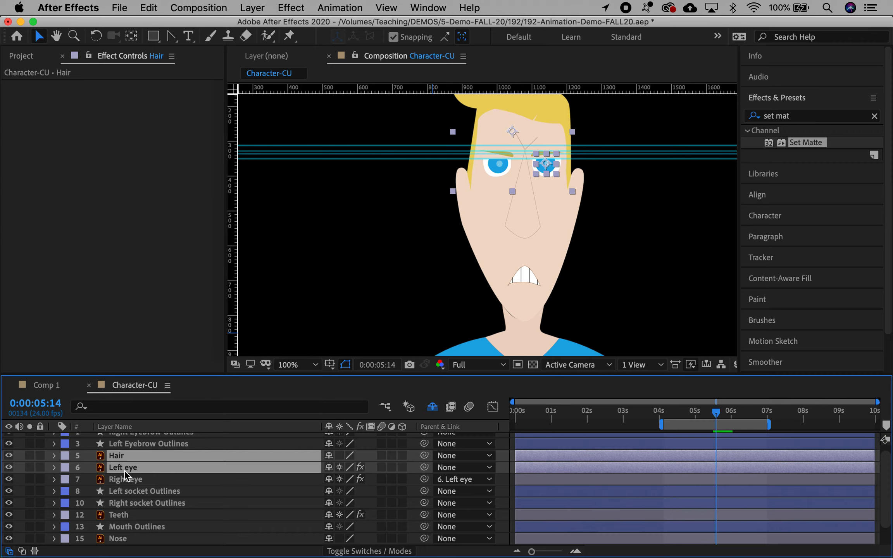
super+click(134, 493)
super+click(134, 501)
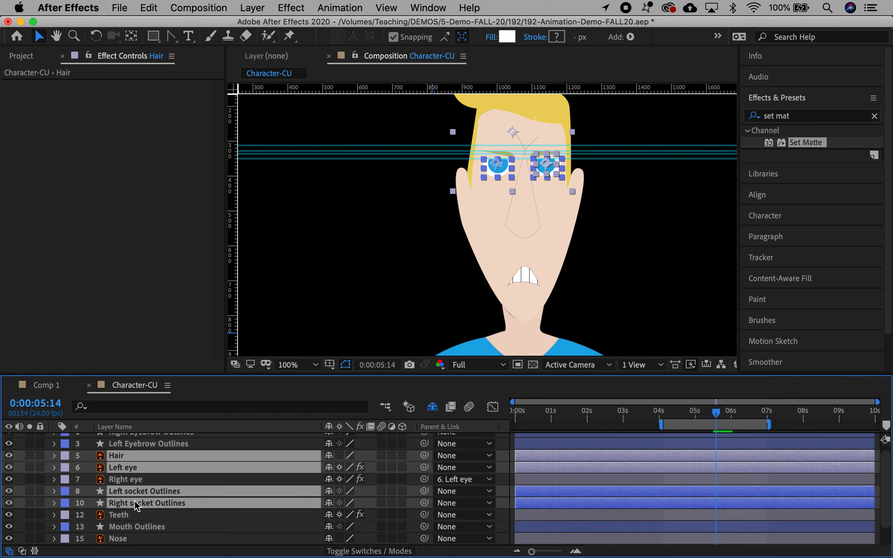
super+click(119, 516)
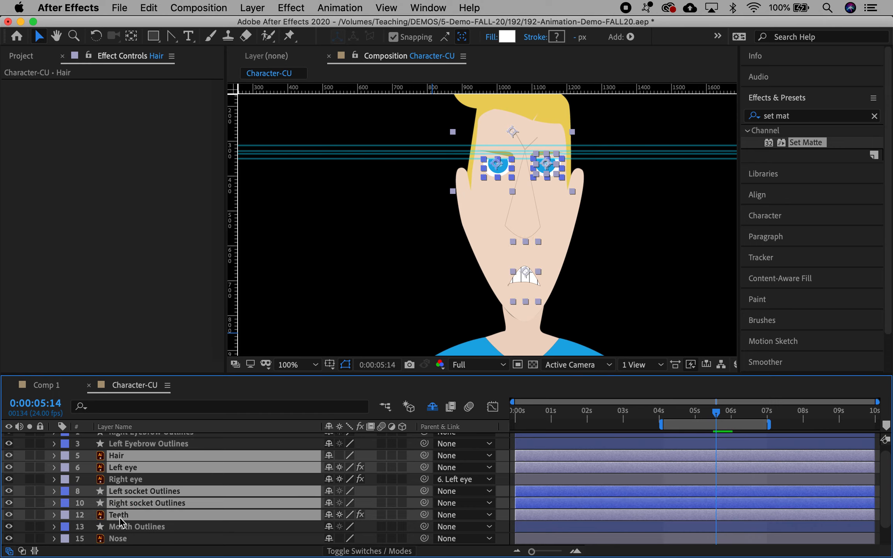
scroll(119, 517, down, 2)
super+click(119, 504)
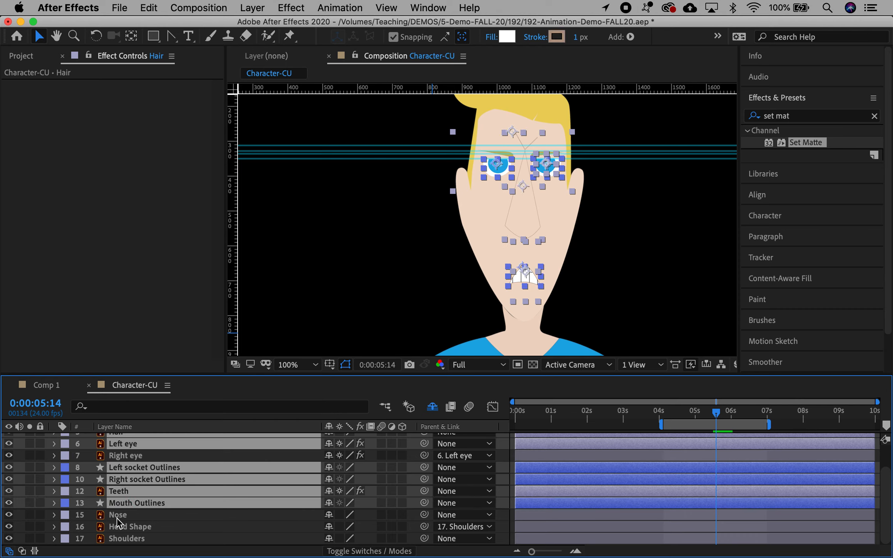
super+click(117, 518)
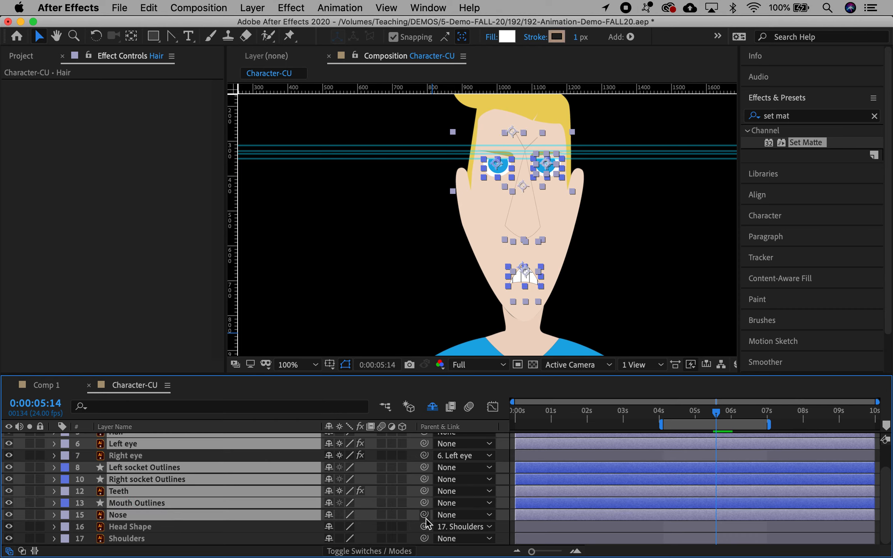
drag(425, 514, 152, 527)
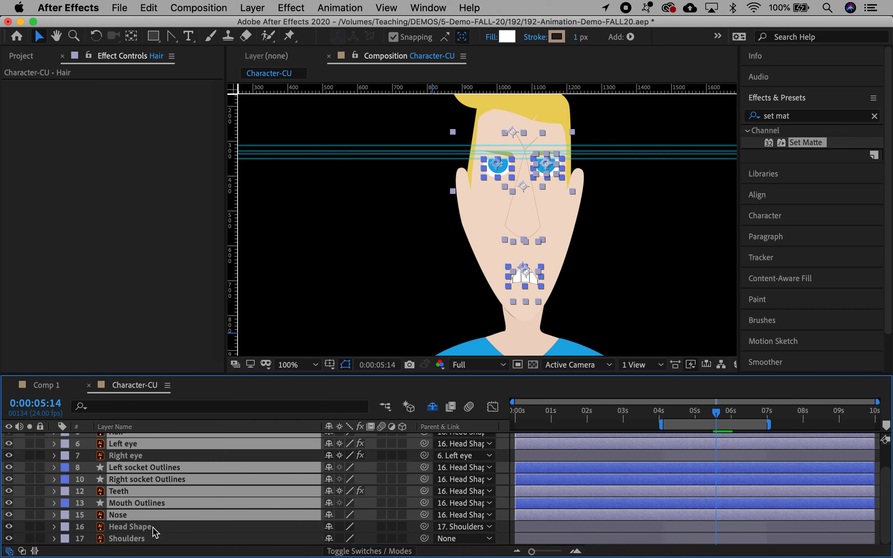
Try shifting the Head Shape layer's vertical position to test the face parenting, and restore it
click(150, 533)
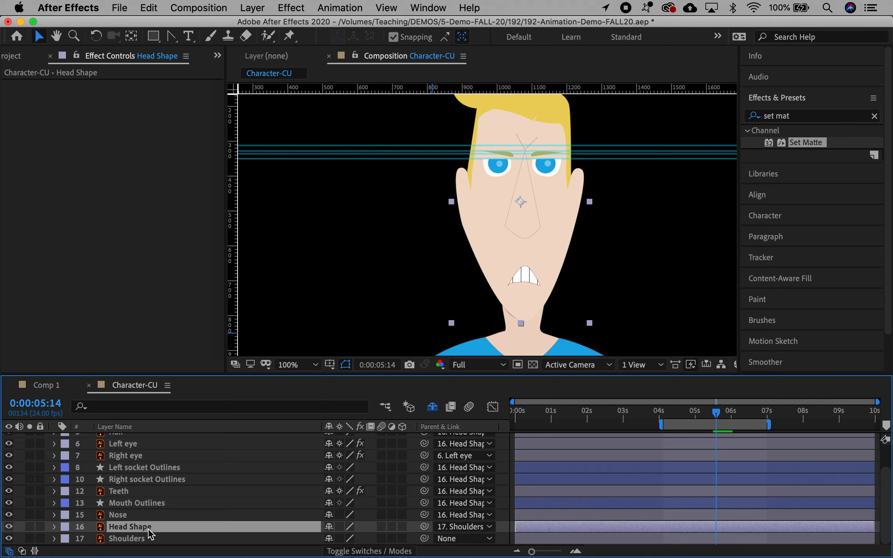
key(p)
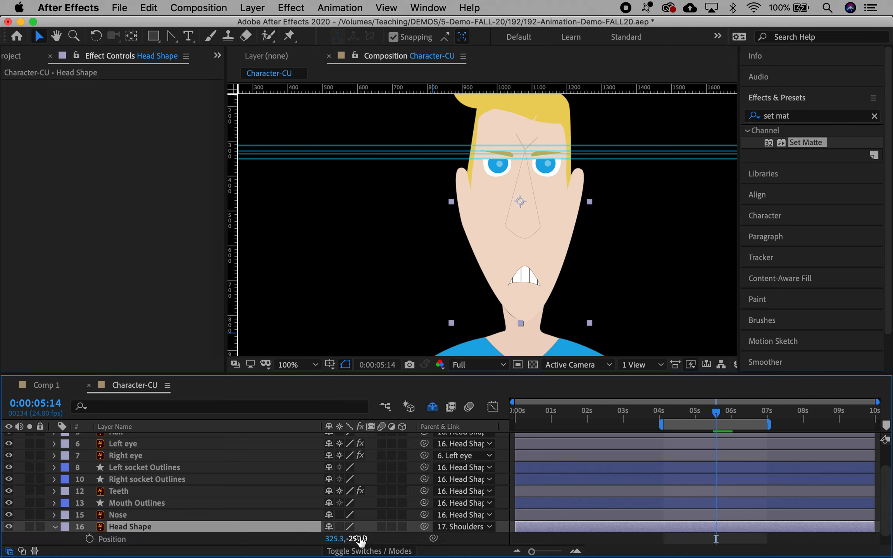
drag(357, 538, 384, 541)
Move the Head Shape layer's anchor point down to the base of the neck
scroll(188, 492, down, 1)
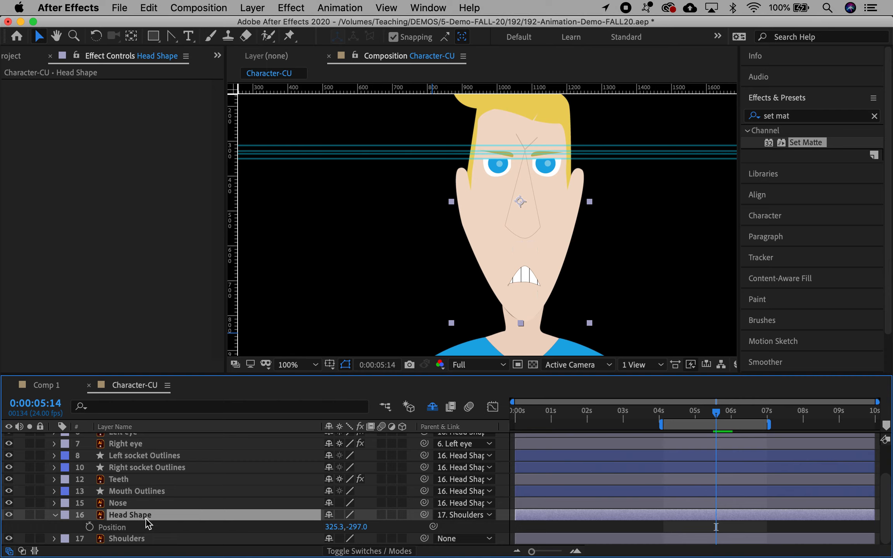
click(132, 37)
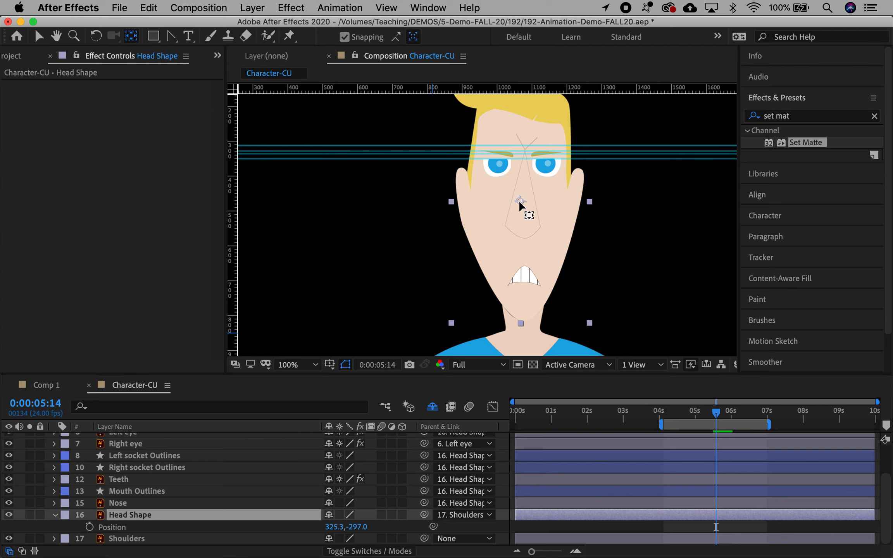
drag(518, 201, 518, 313)
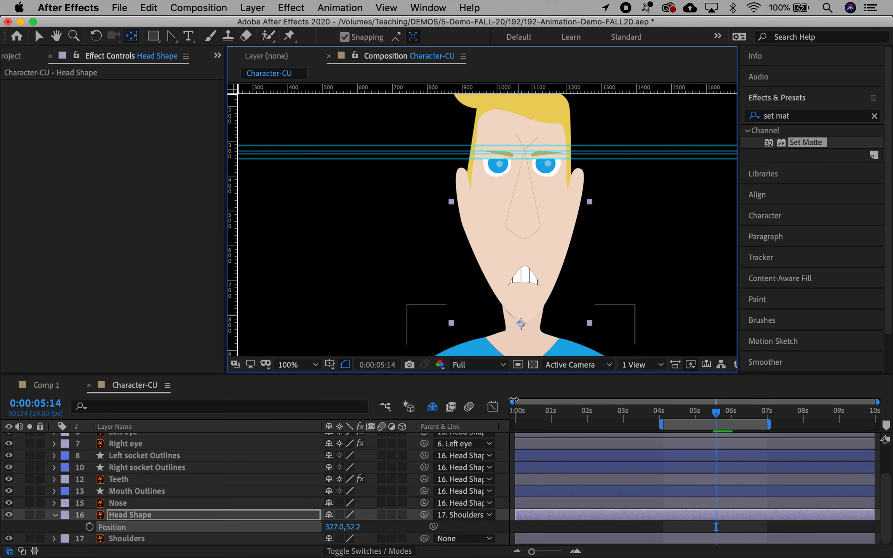
Try tilting the head by rotating the Head Shape layer to -8°, and undo the rotation
key(r)
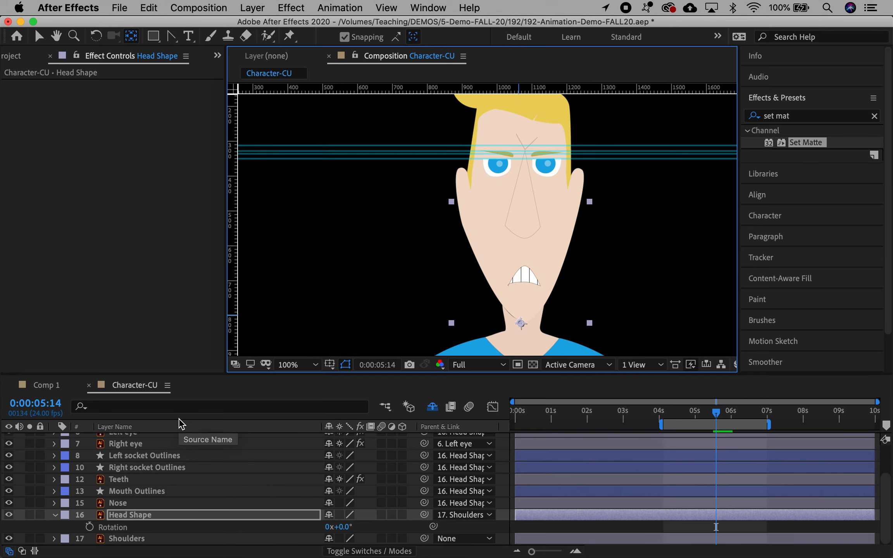
click(345, 527)
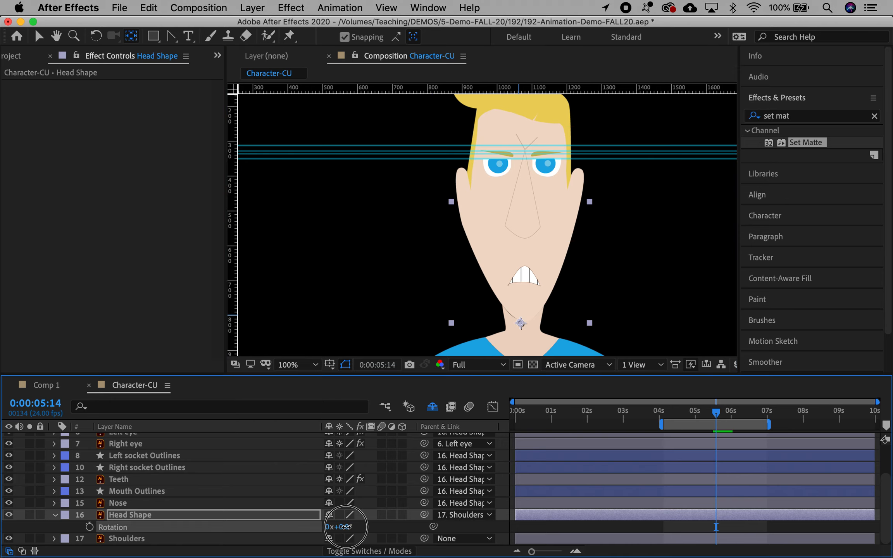
drag(345, 526, 322, 524)
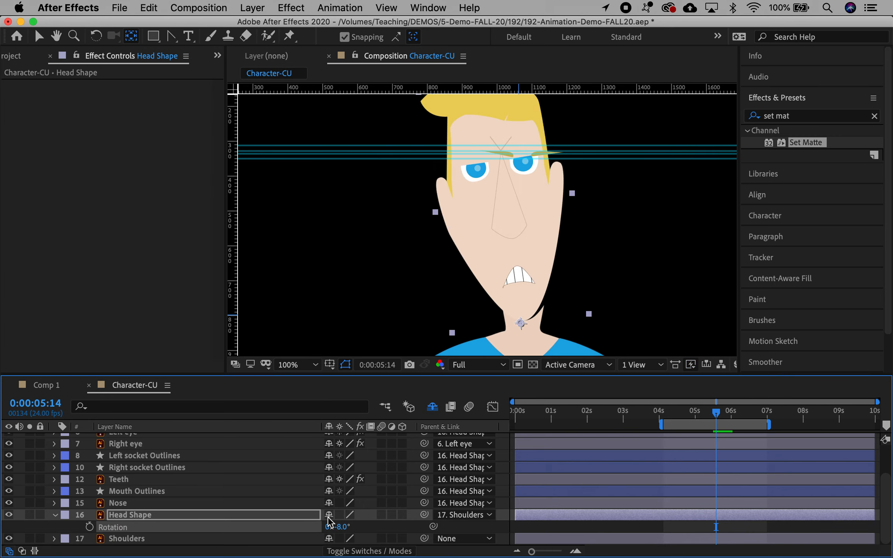
key(super+z)
Switch to Illustrator and select the skin-coloured neck path in the Shoulders layer of Character-CU.ai, close up
click(517, 330)
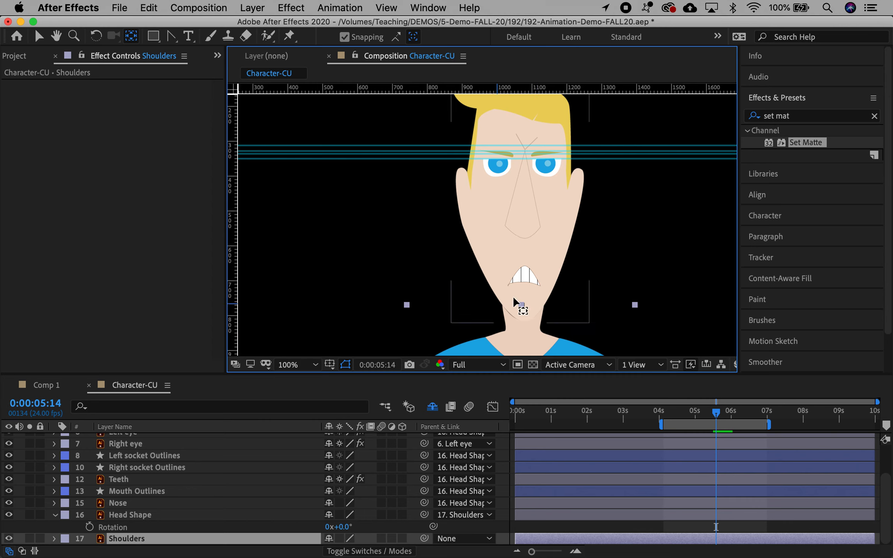
mouse_move(503, 556)
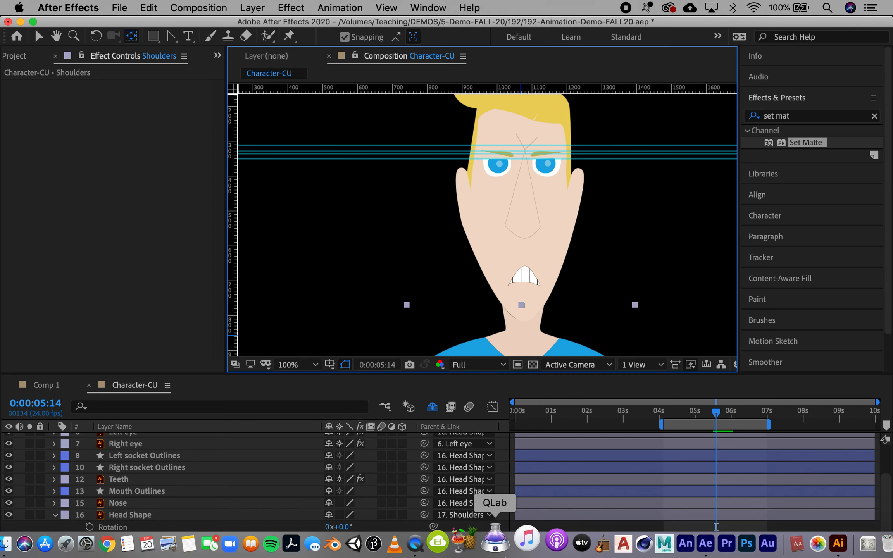
click(816, 542)
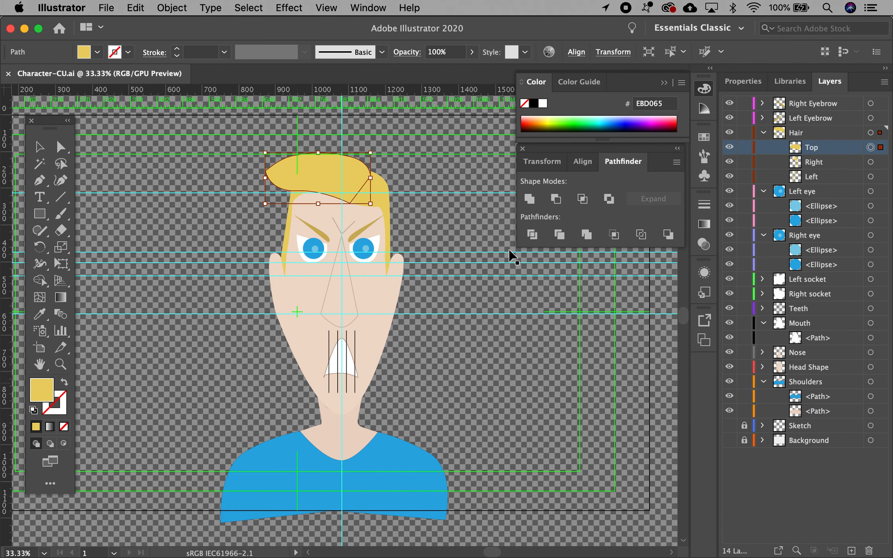
click(807, 383)
click(817, 413)
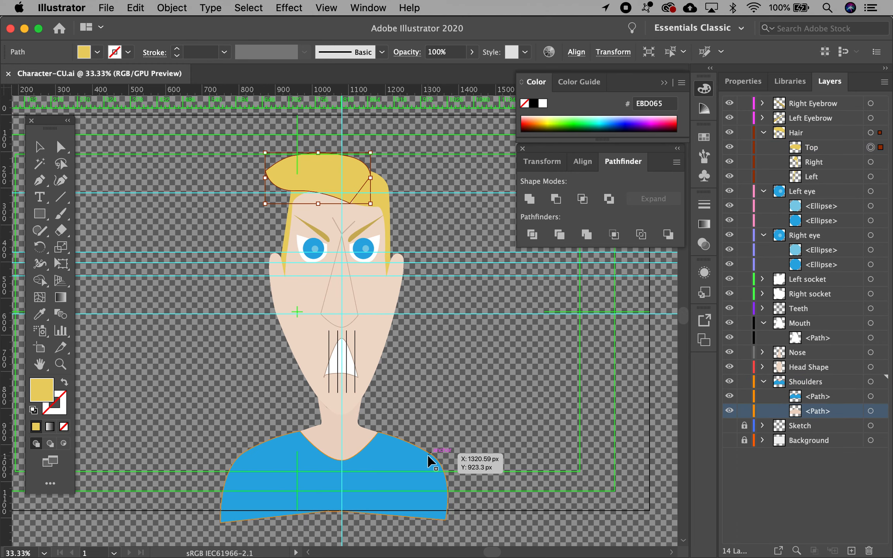
key(super+space)
super+click(323, 422)
super+click(373, 363)
click(343, 309)
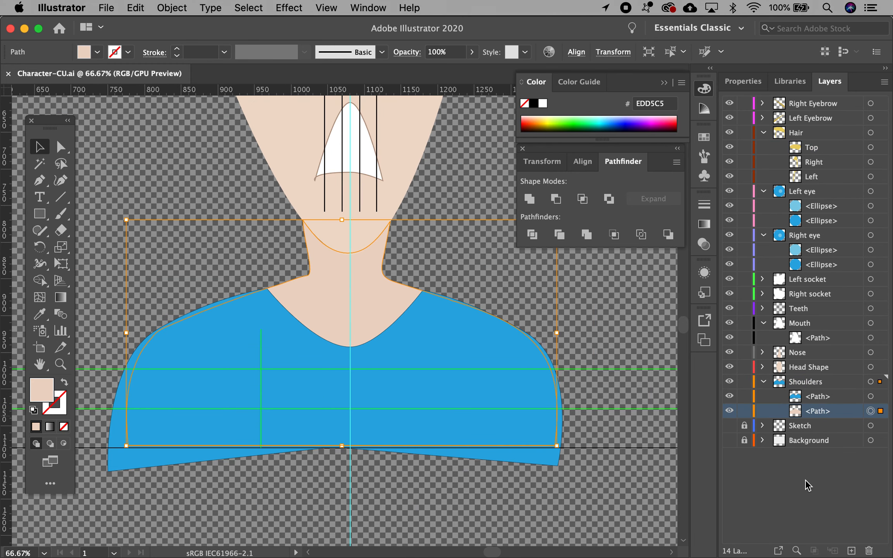
Raise the neck path's chin-centre anchor up behind the lower face and delete the neighbouring anchor on its curve
key(a)
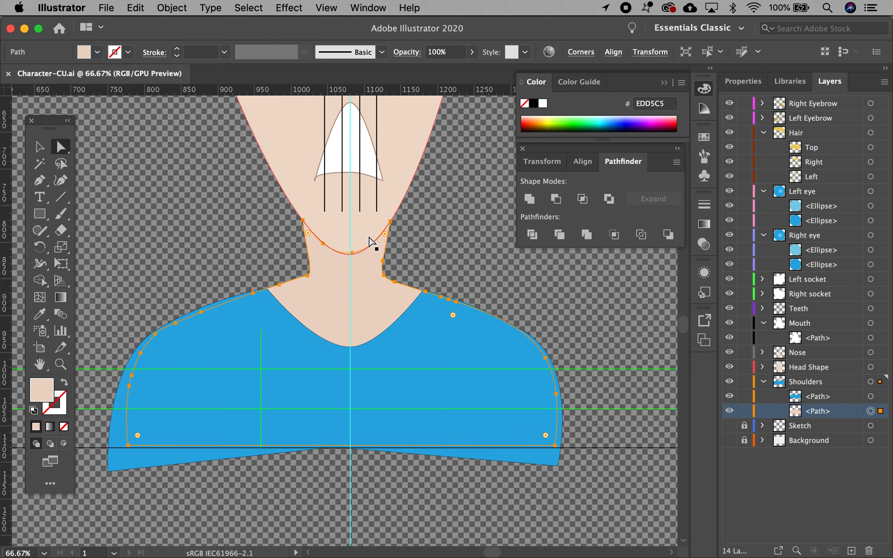
drag(351, 253, 341, 196)
drag(39, 180, 93, 206)
click(319, 200)
click(60, 147)
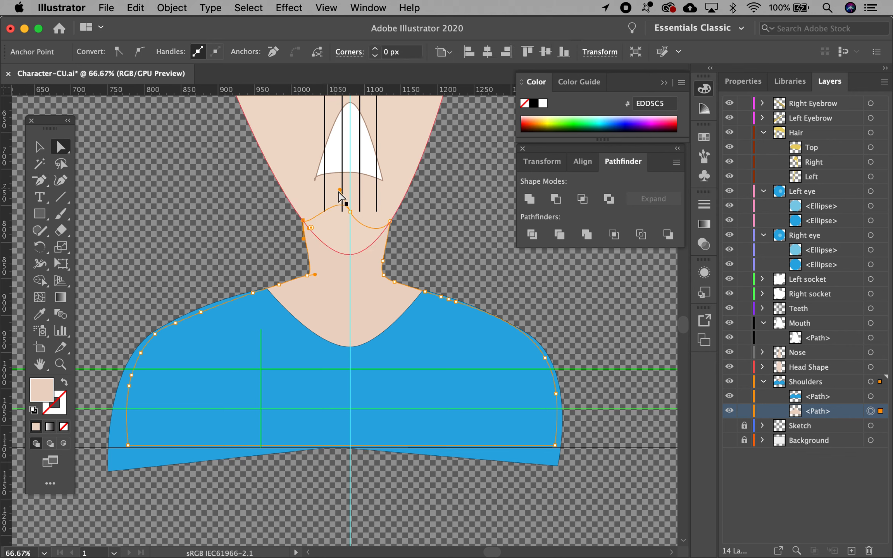
Adjust the curve handles along the neck path's upper edge to flatten and widen it behind the chin
drag(340, 190, 301, 212)
drag(367, 212, 379, 206)
drag(309, 228, 315, 211)
click(304, 220)
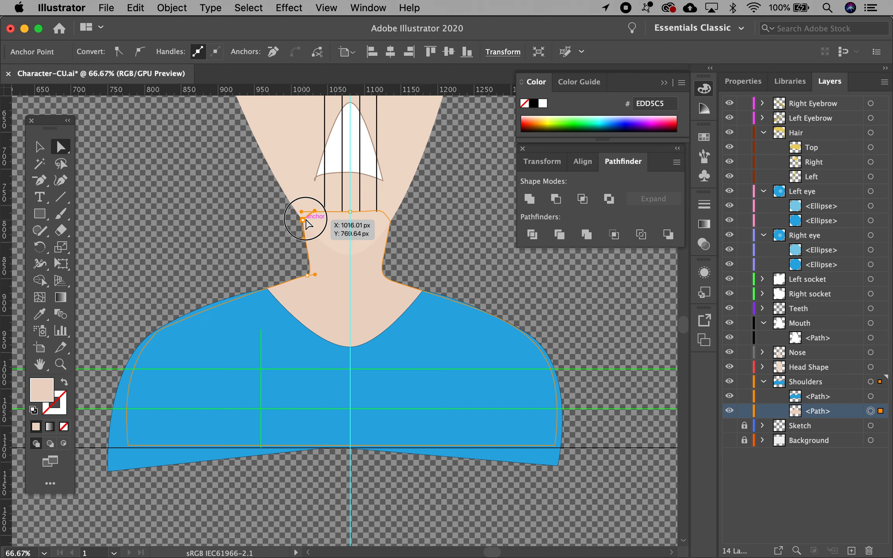
click(389, 221)
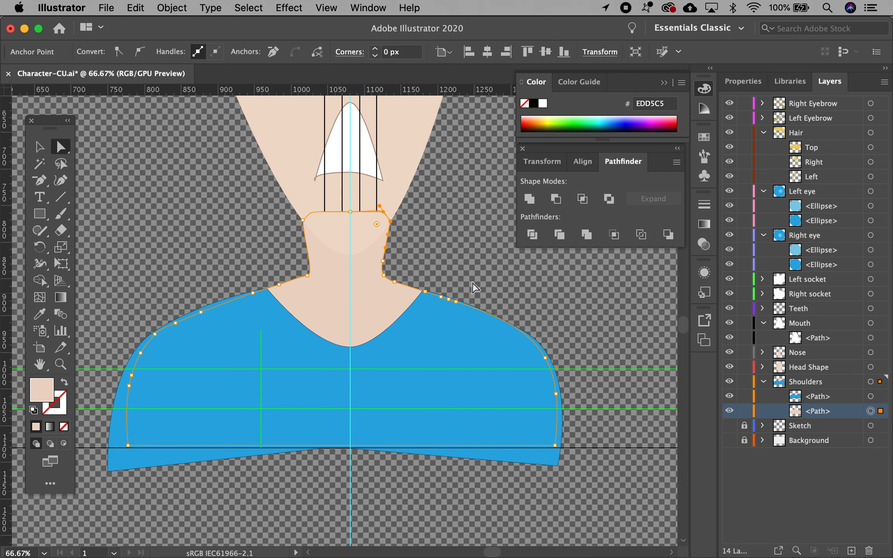
Deselect the neck path, save Character-CU.ai, and switch back to After Effects
click(482, 290)
key(super+s)
click(676, 539)
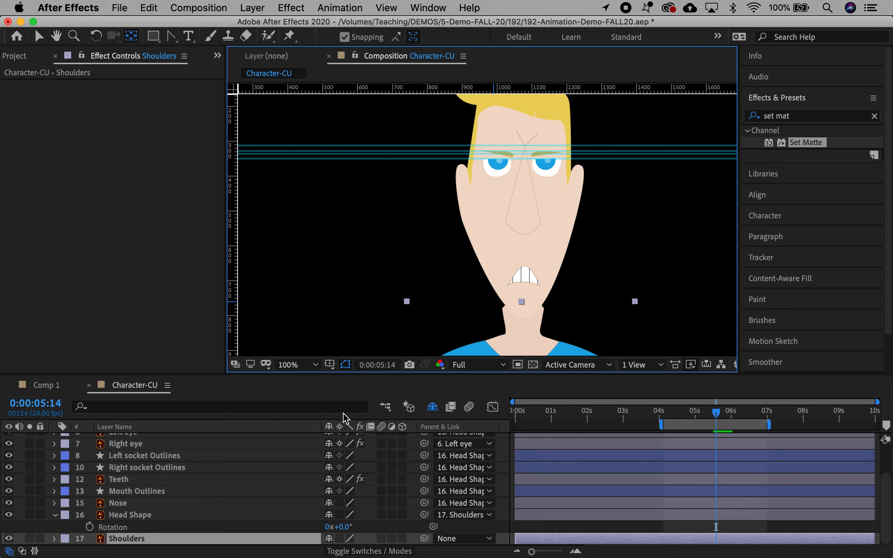
Lower the Head Shape layer over the neck by setting its position to 327.0, 82.2
click(126, 518)
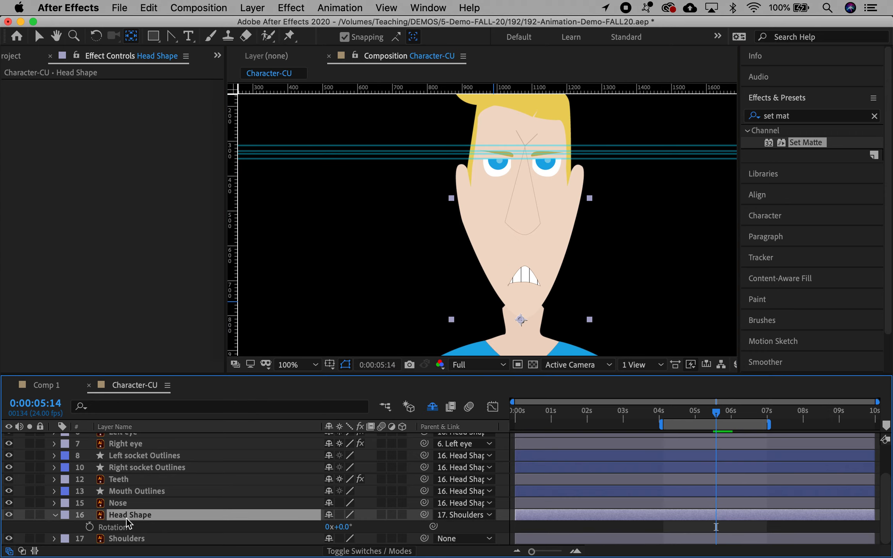
key(p)
drag(354, 528, 378, 527)
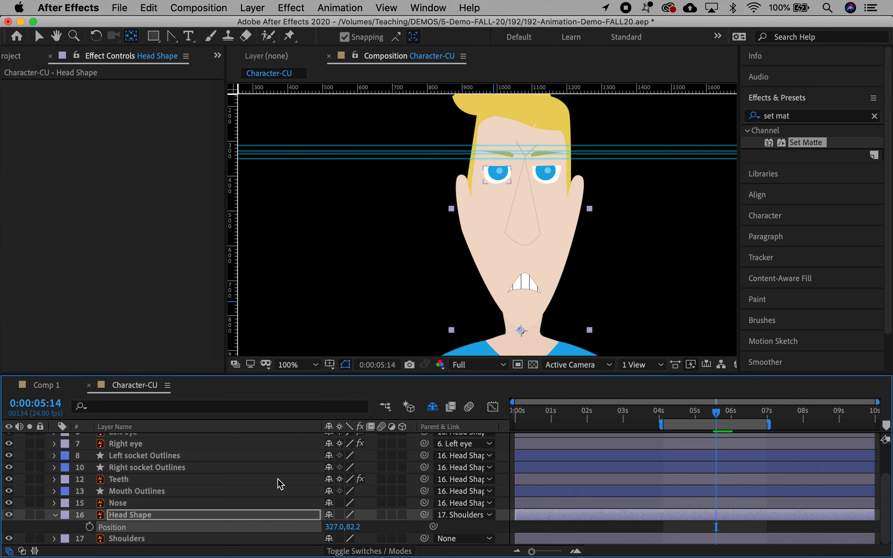
Try tilting the head by rotating the Head Shape layer to 9°, and undo the rotation
key(r)
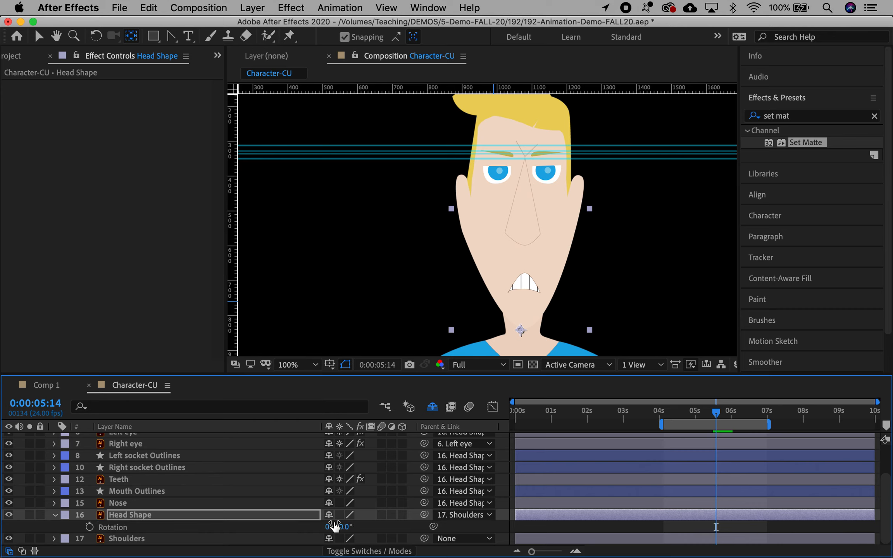
drag(337, 526, 352, 526)
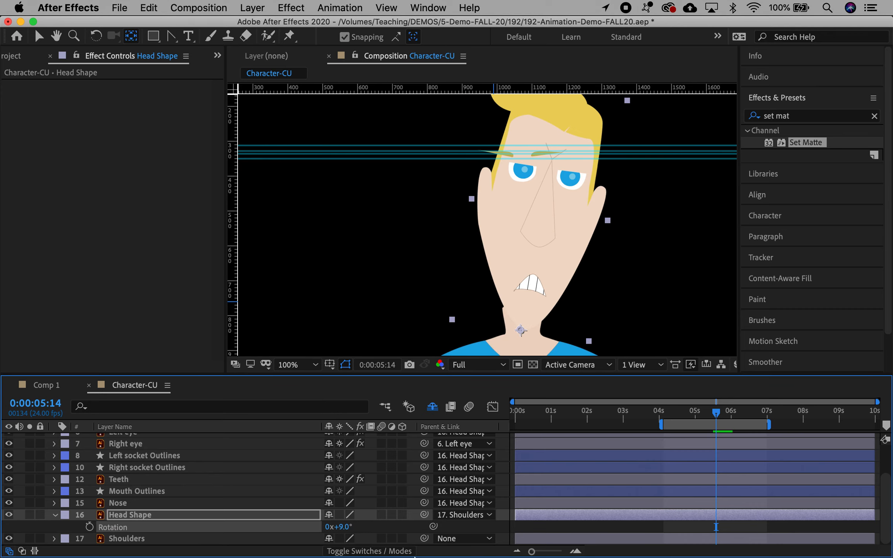
mouse_move(414, 557)
key(super+z)
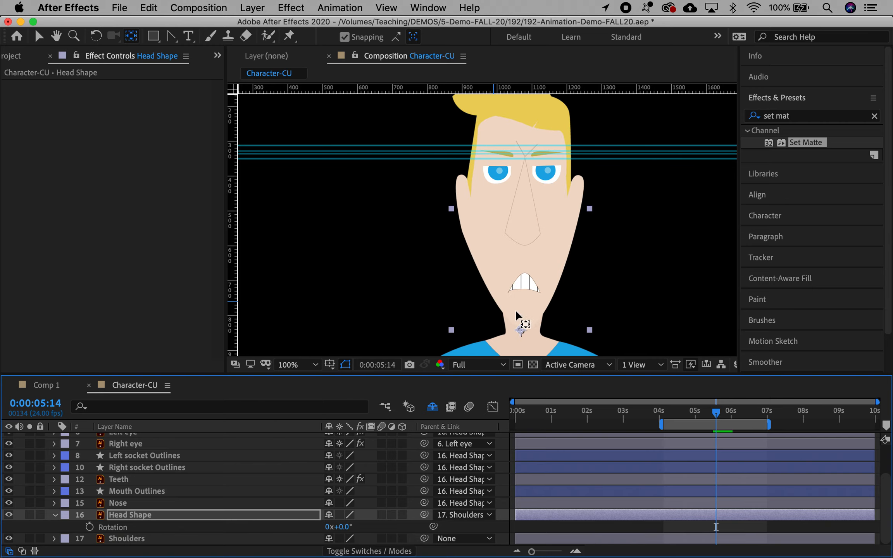
Raise the Head Shape layer's anchor point into the chin area and lower the layer to position 325.7, 48.2
drag(518, 326, 522, 313)
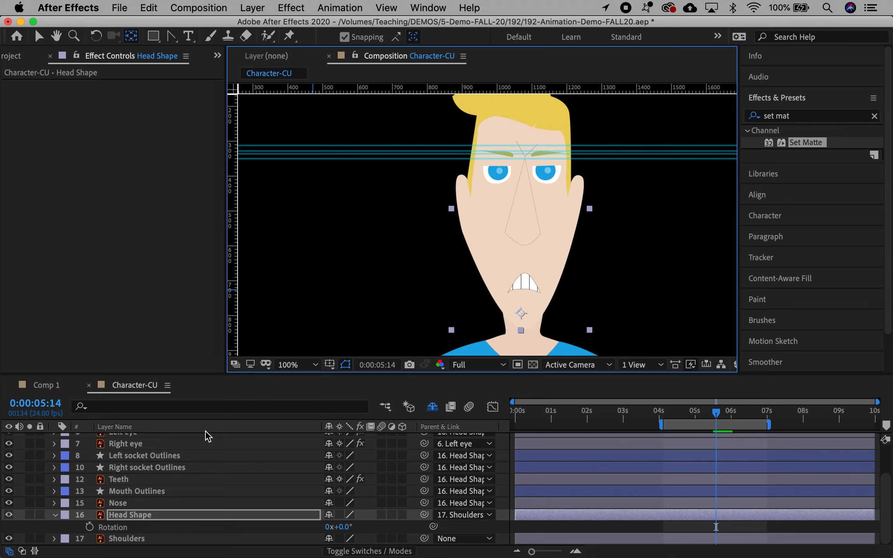
key(p)
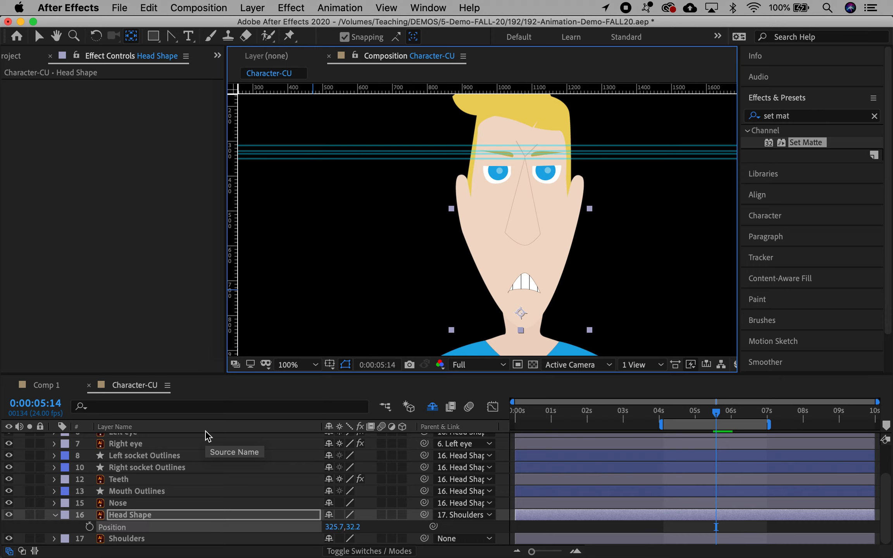
drag(351, 532, 355, 523)
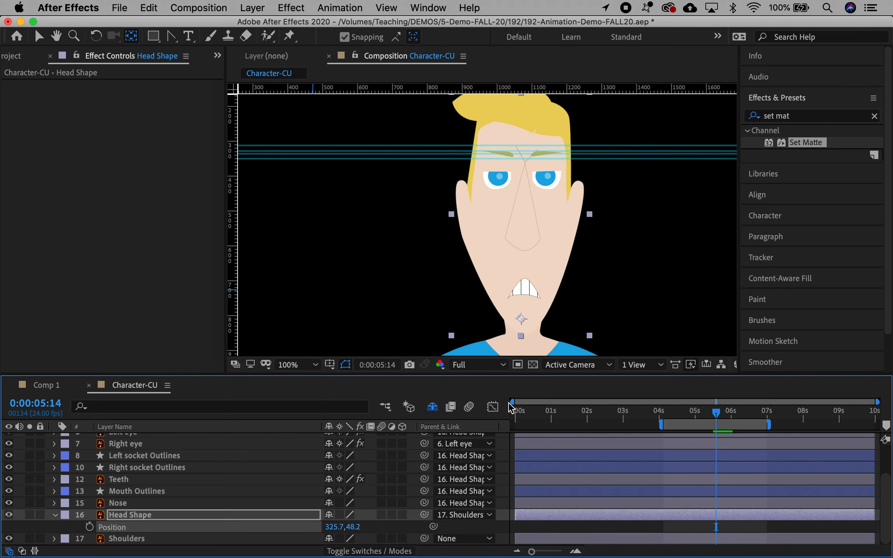
Test the new pivot by rotating the Head Shape layer to 16°, and undo the rotation
key(r)
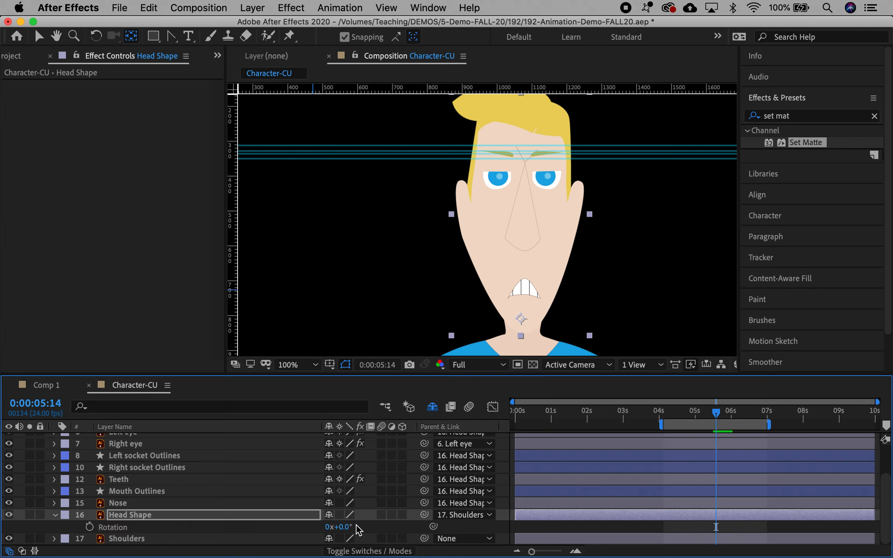
click(347, 527)
click(256, 490)
drag(346, 528, 359, 529)
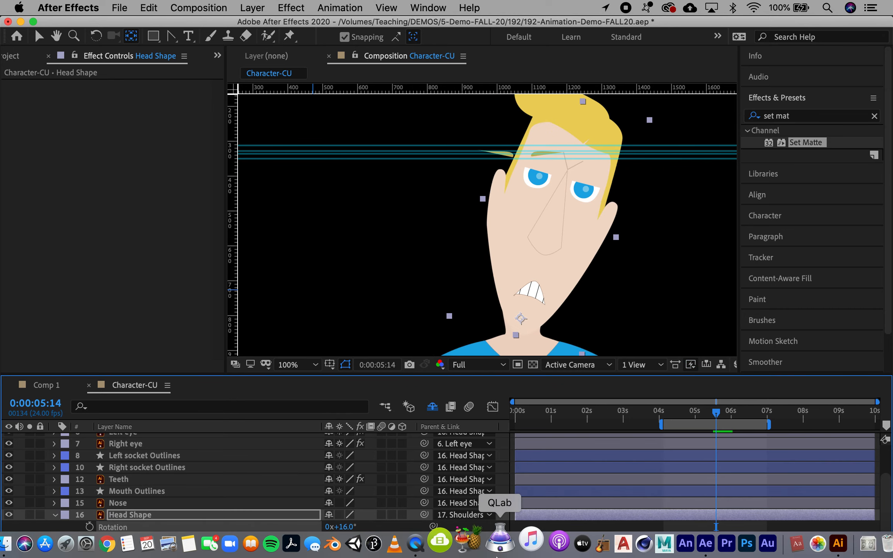
key(super+z)
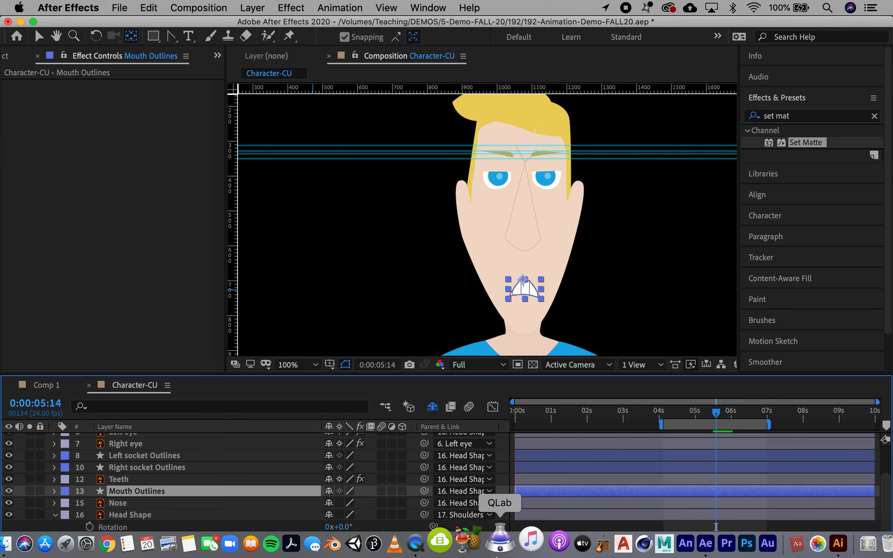